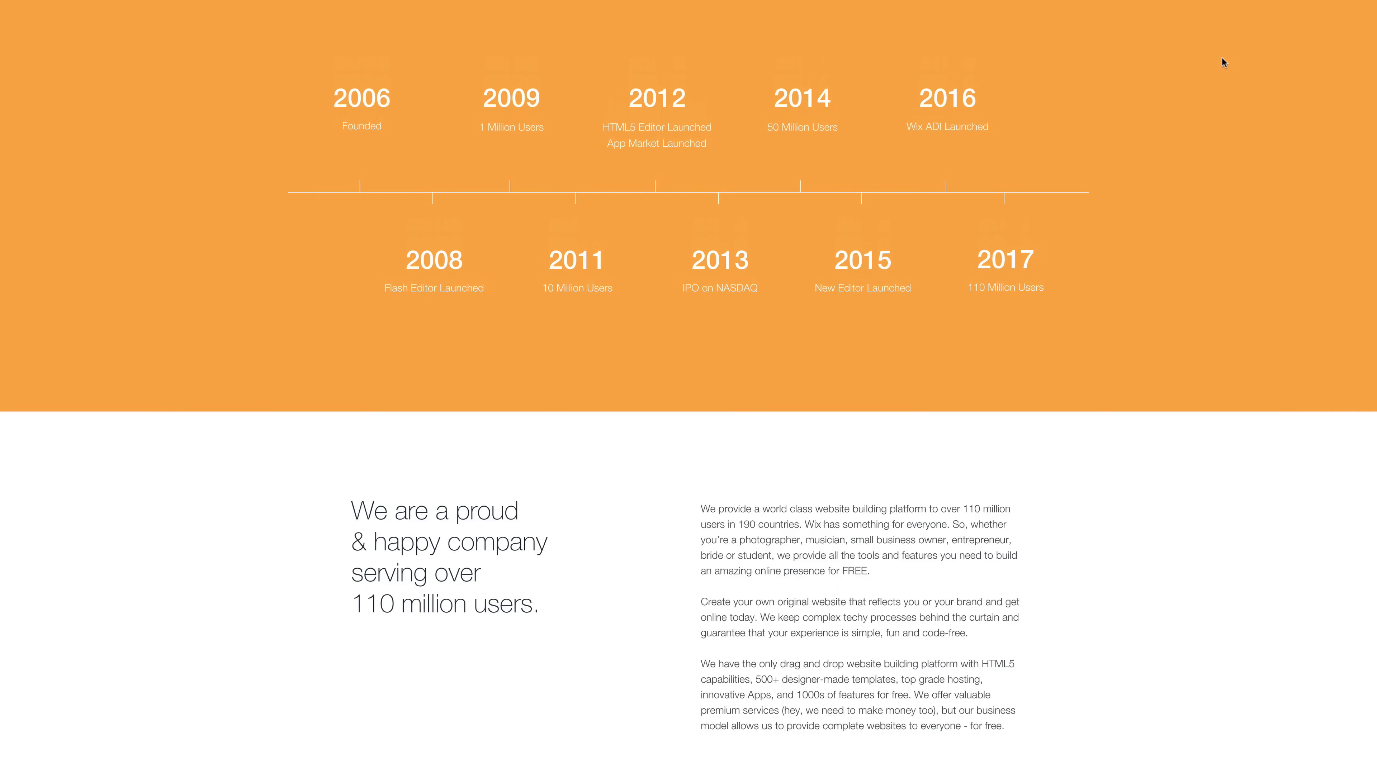
Scroll through the example company and portfolio website pages
{"action": "scroll", "coordinate": [1221, 57], "scroll_direction": "down", "scroll_amount": 10}
{"action": "scroll", "coordinate": [1222, 57], "scroll_direction": "down", "scroll_amount": 8}
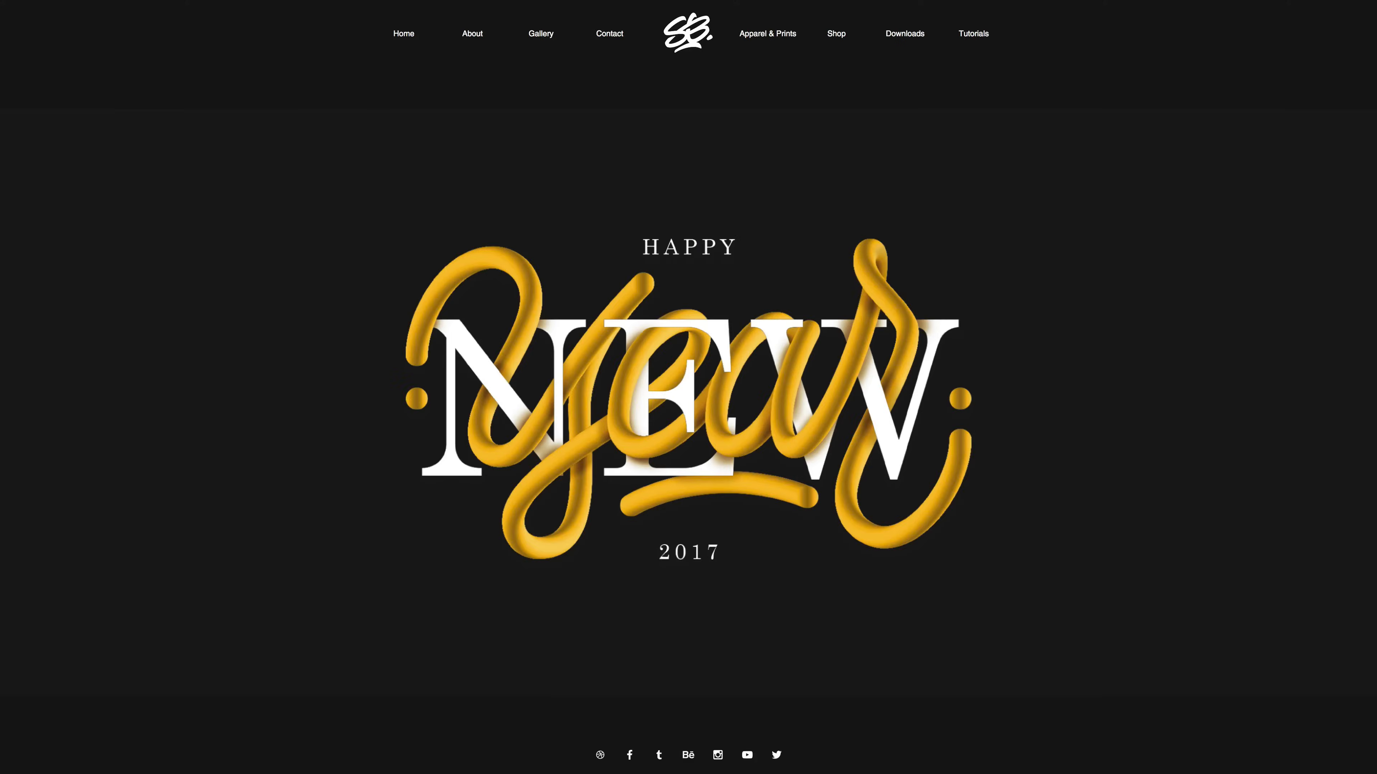
{"action": "scroll", "coordinate": [688, 387], "scroll_direction": "down", "scroll_amount": 10}
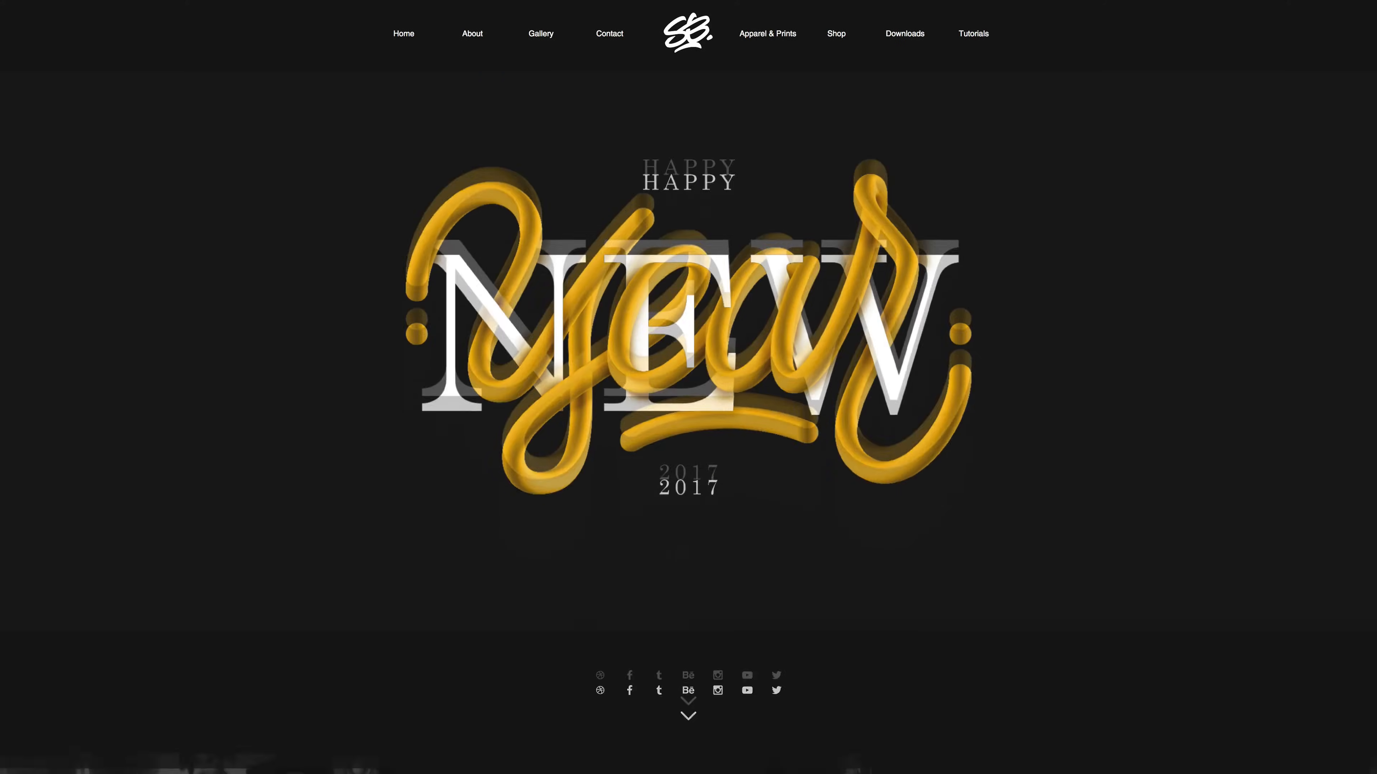
{"action": "scroll", "coordinate": [688, 387], "scroll_direction": "down", "scroll_amount": 8}
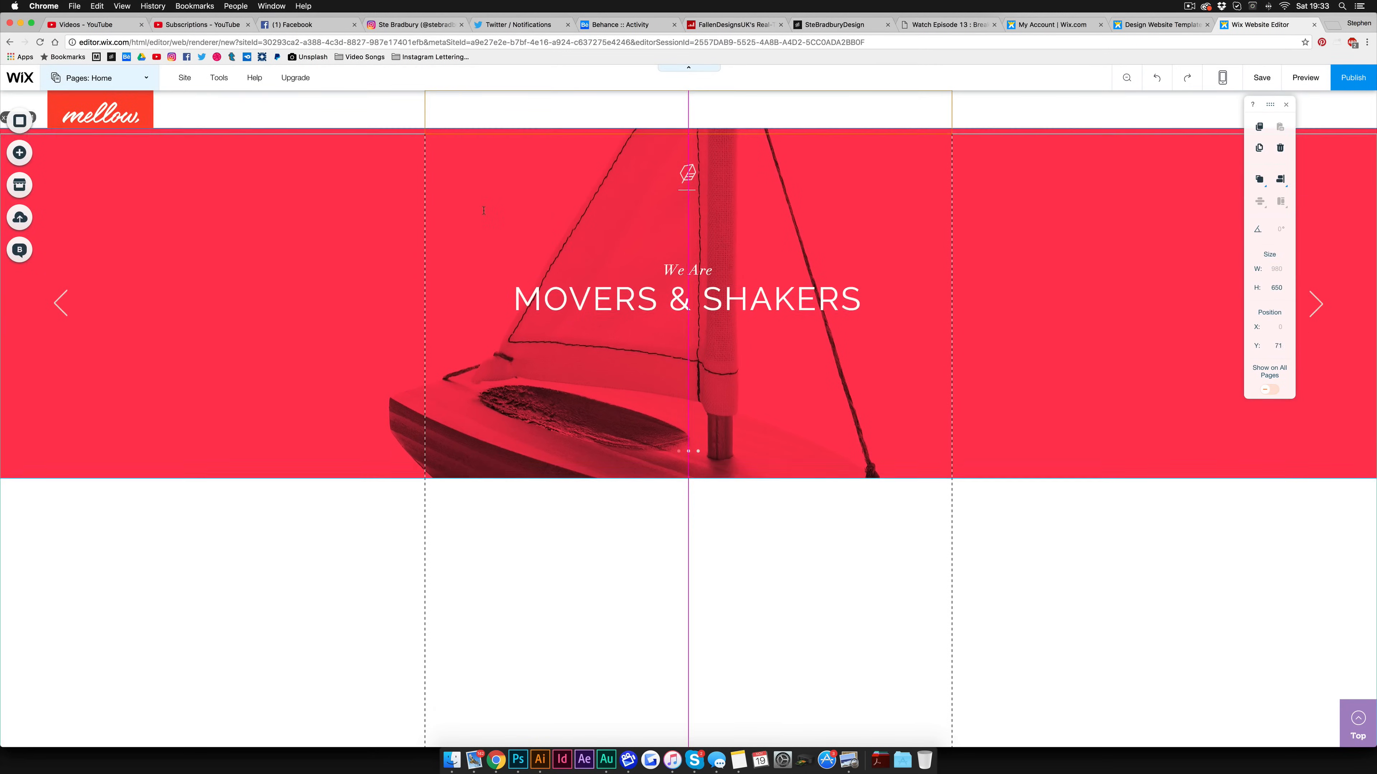
Add the Movers & Shakers full-width slideshow to the page and upload an image as the slide background
{"action": "left_click_drag", "start_coordinate": [688, 478], "coordinate": [691, 594]}
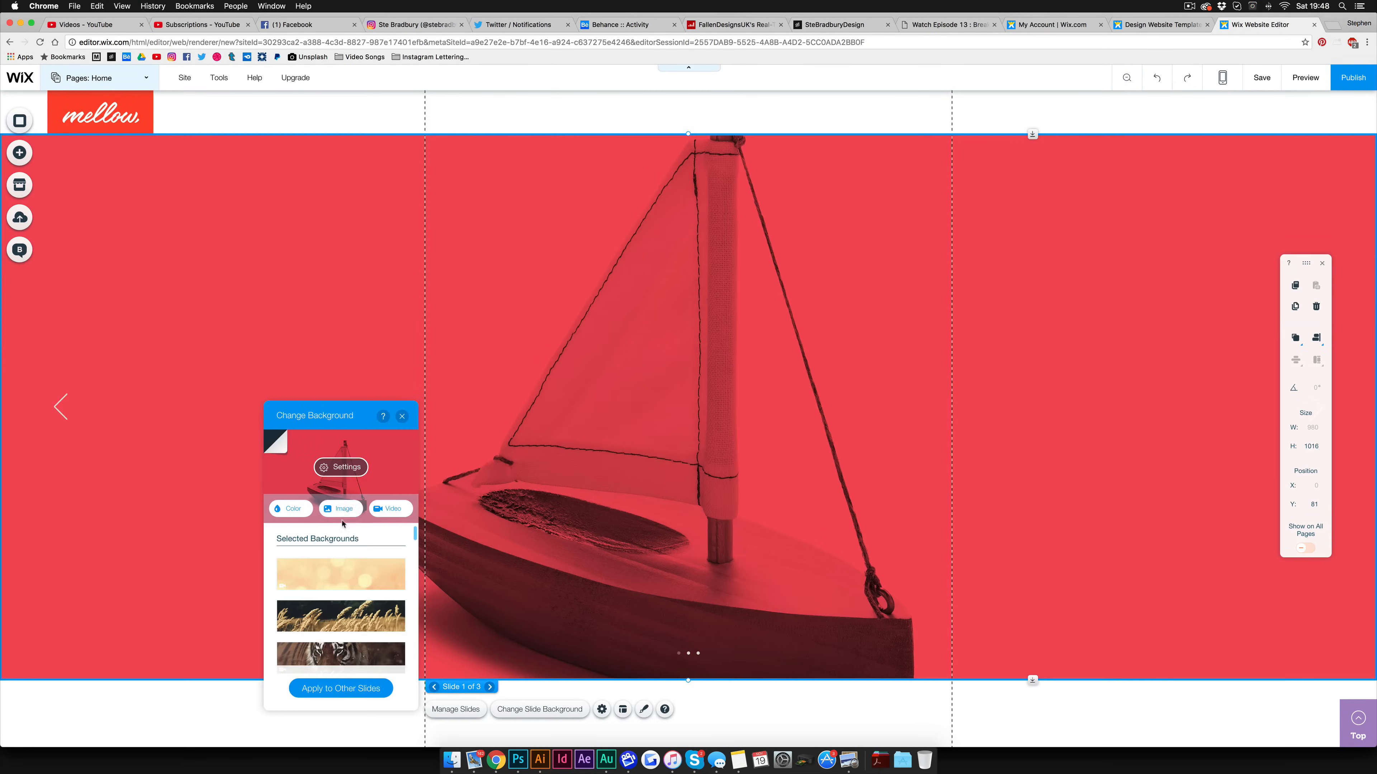
{"action": "left_click", "coordinate": [345, 510]}
{"action": "left_click", "coordinate": [1022, 257]}
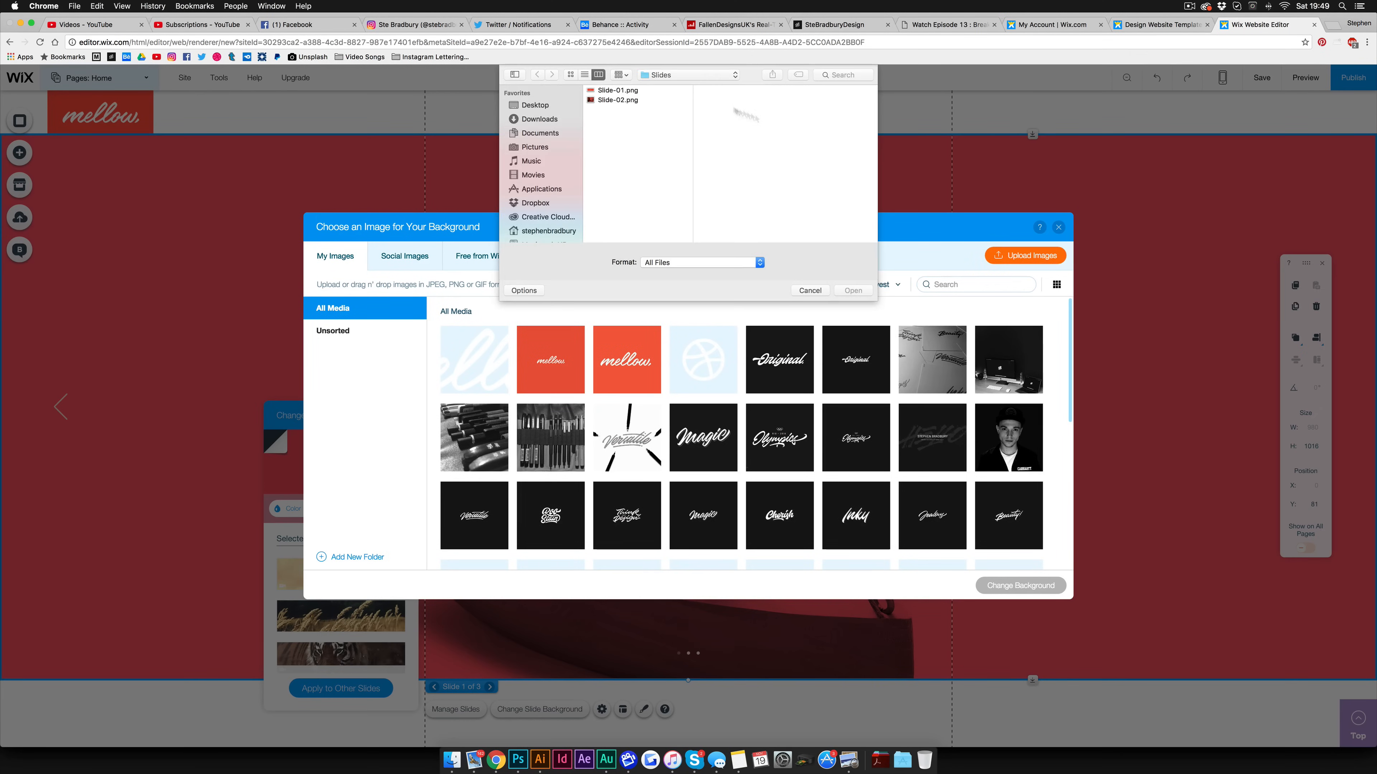
{"action": "left_click", "coordinate": [717, 128]}
{"action": "left_click", "coordinate": [678, 90]}
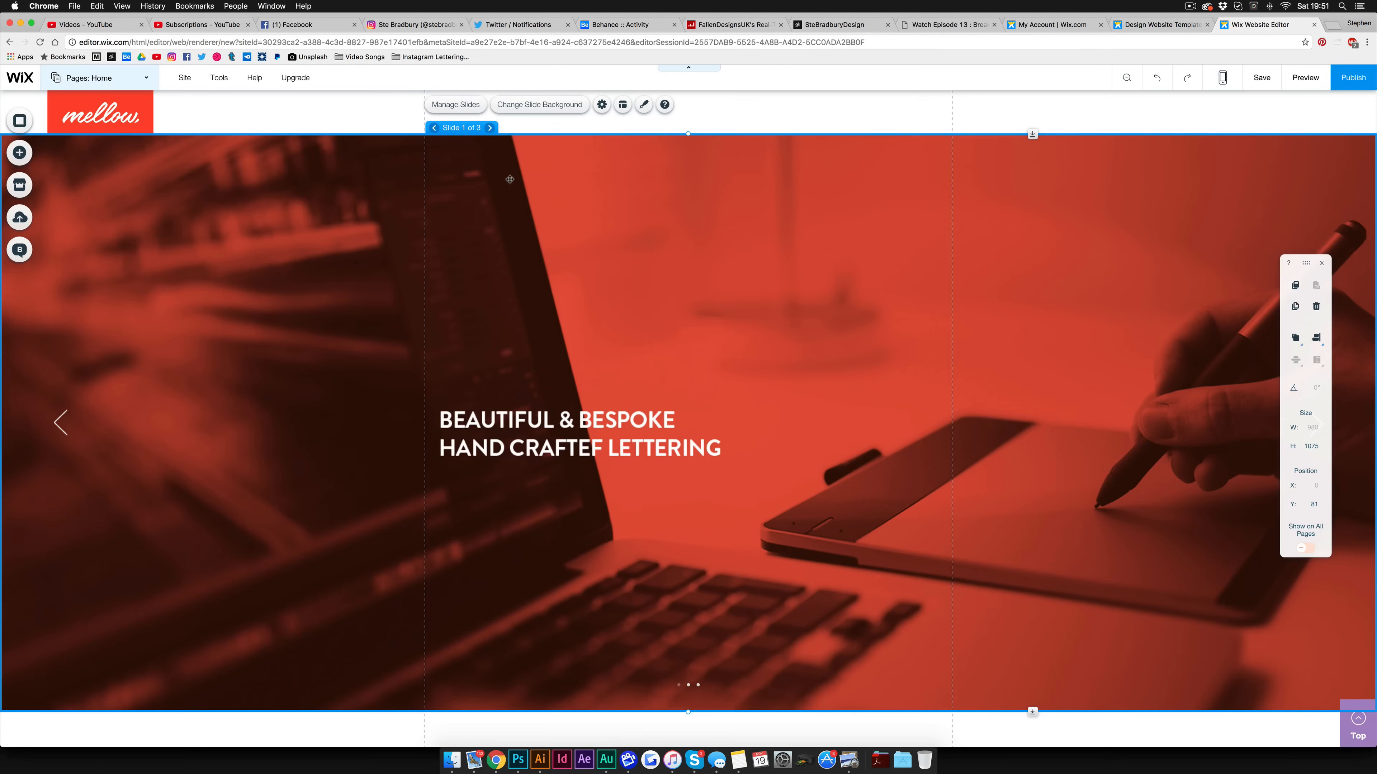
Open the slideshow settings and the slide manager to review the slideshow's slides
{"action": "left_click", "coordinate": [602, 104]}
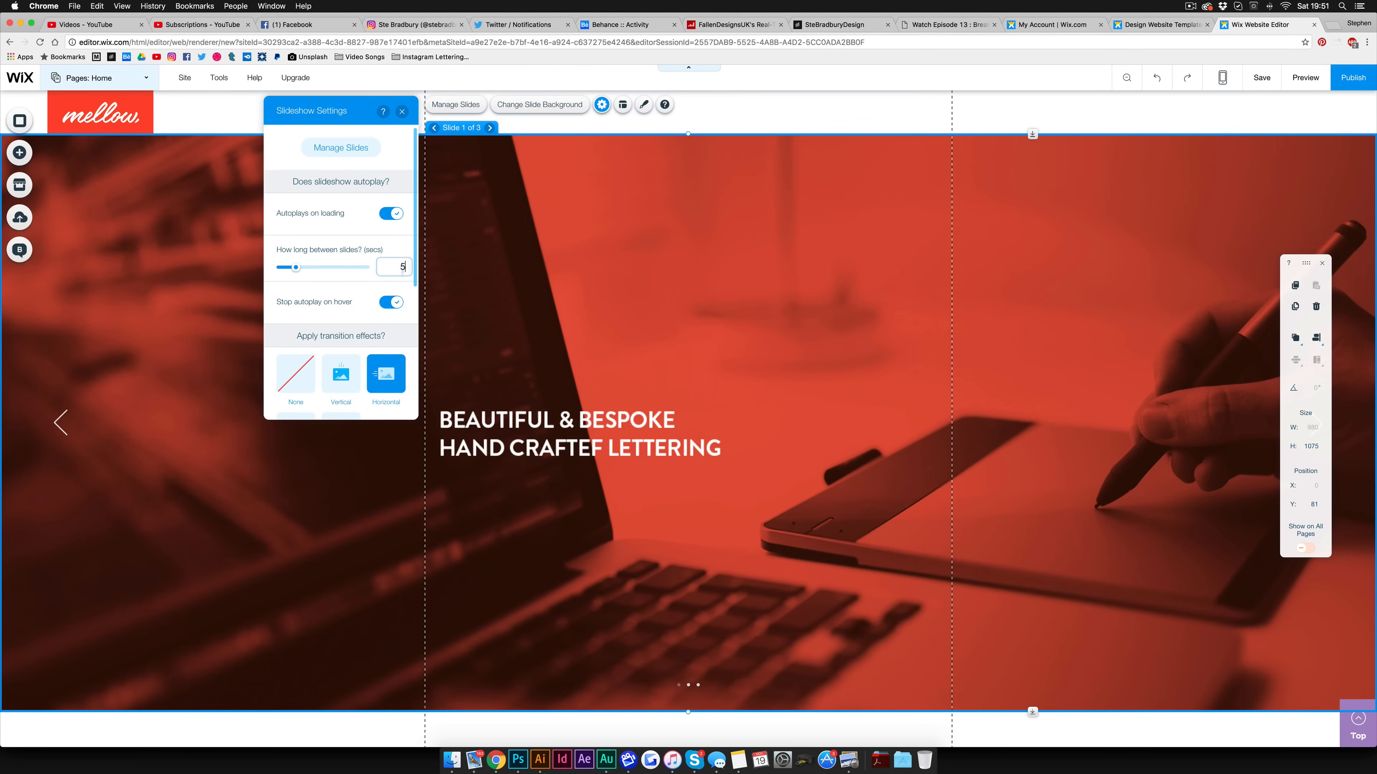
{"action": "scroll", "coordinate": [403, 273], "scroll_direction": "down", "scroll_amount": 5}
{"action": "scroll", "coordinate": [371, 276], "scroll_direction": "up", "scroll_amount": 5}
{"action": "left_click", "coordinate": [347, 147]}
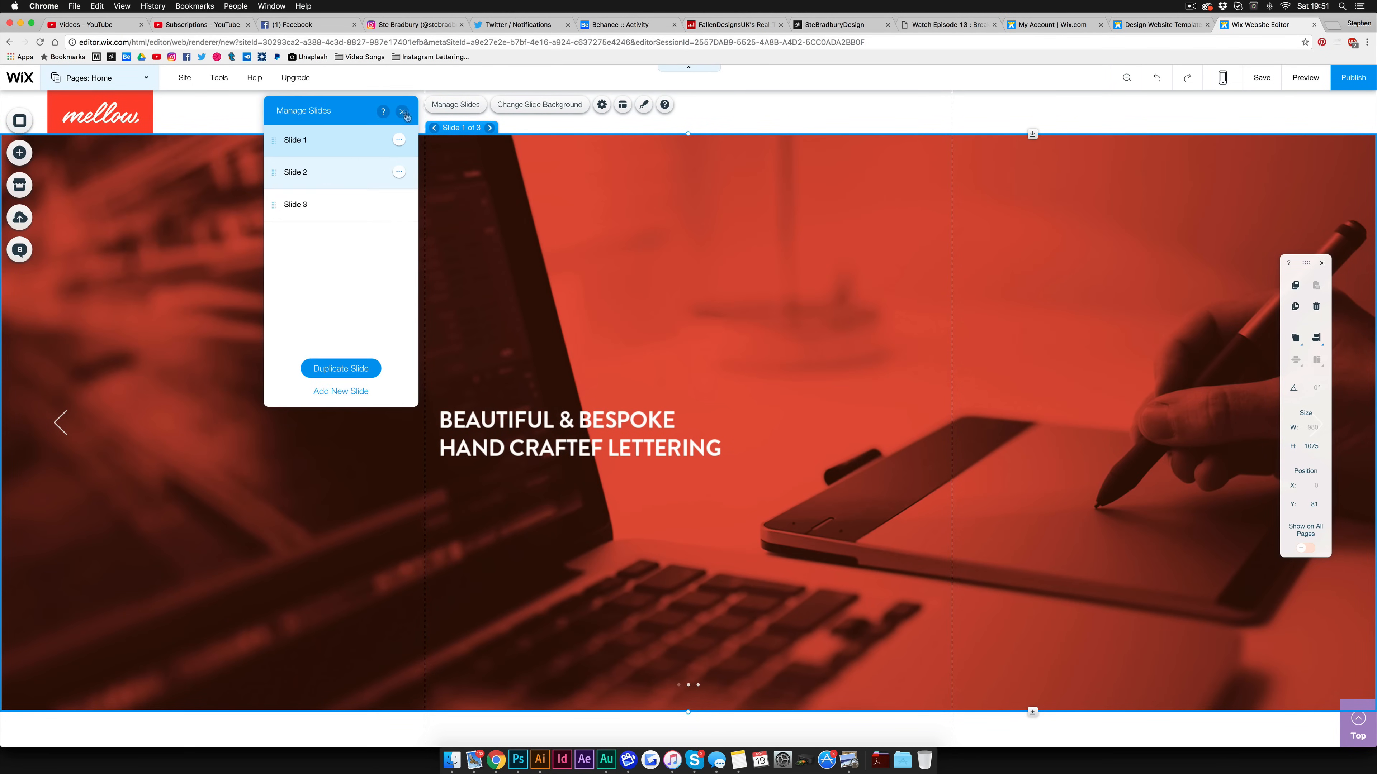
{"action": "left_click", "coordinate": [402, 112]}
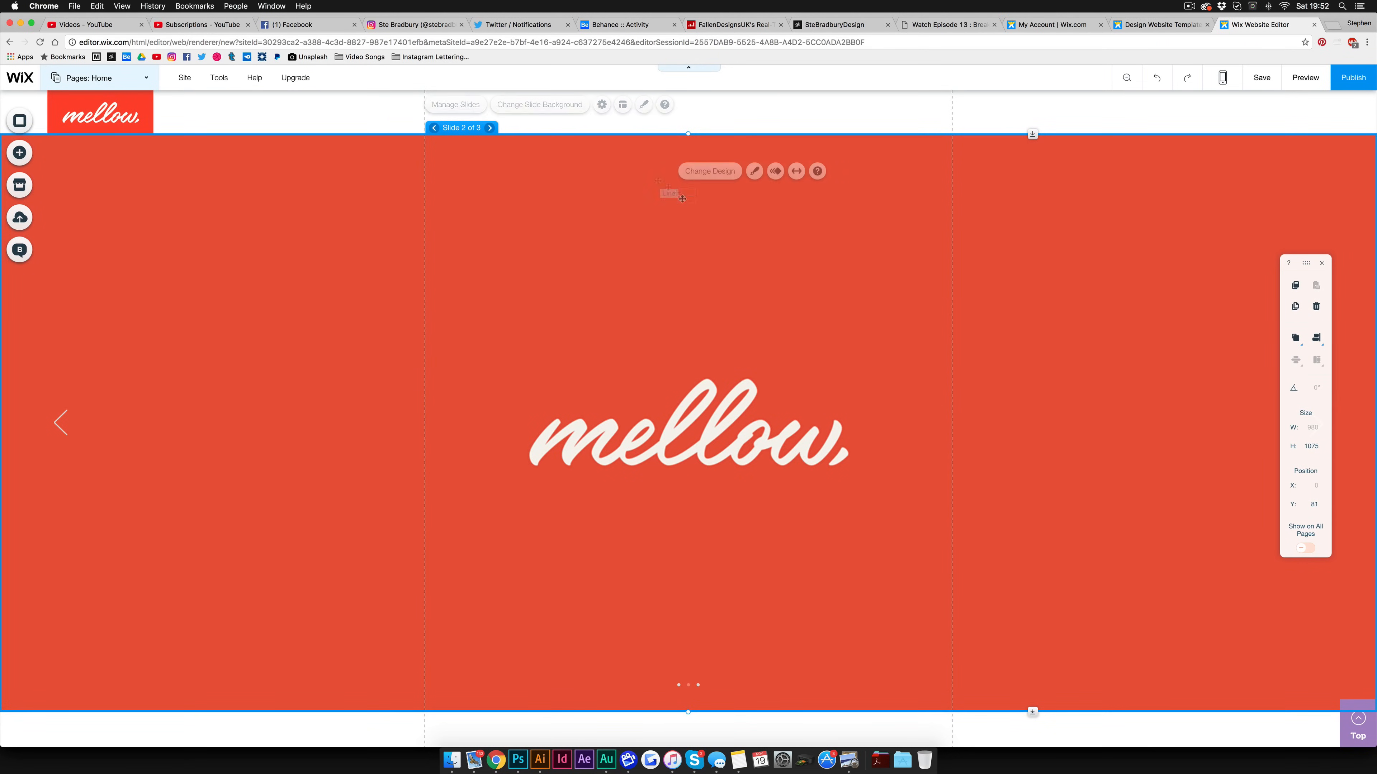
Delete the third slide from the slideshow
{"action": "left_click", "coordinate": [400, 206]}
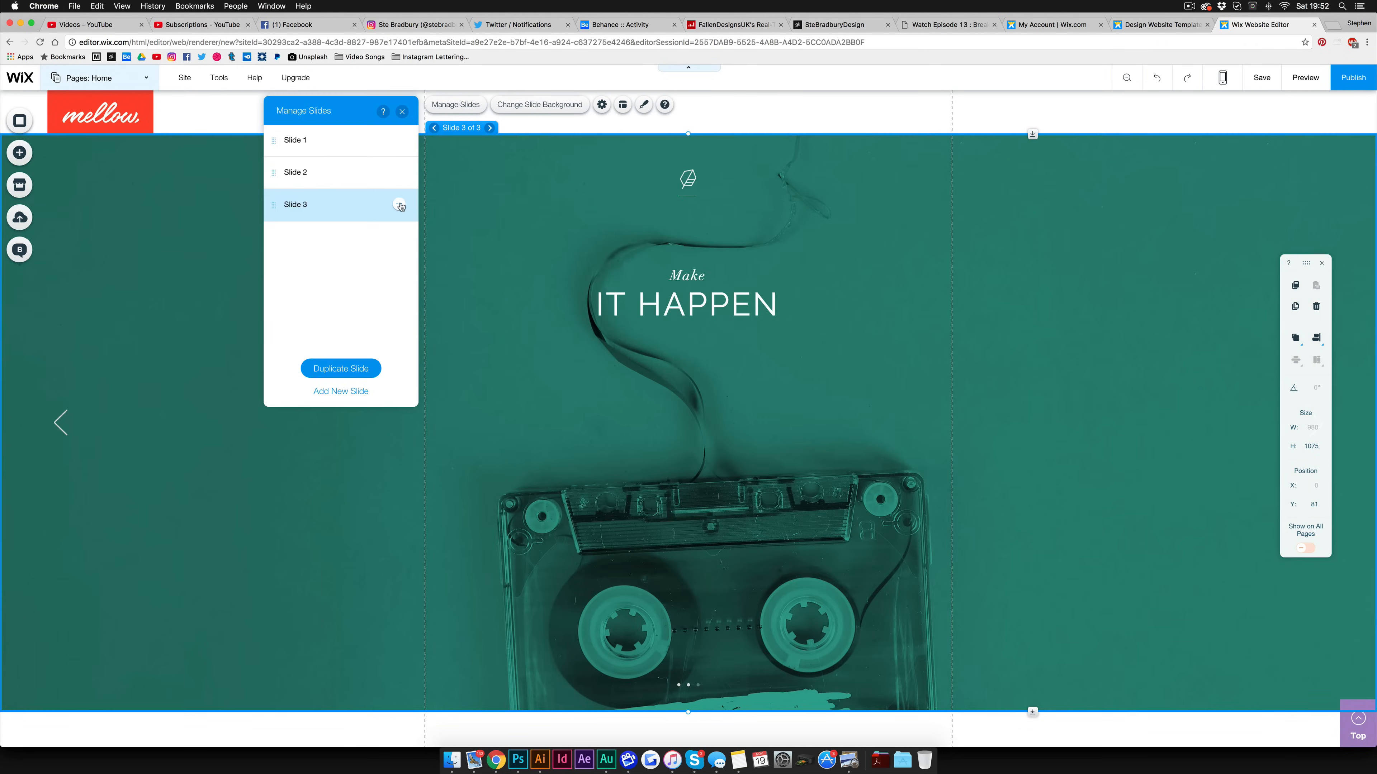
{"action": "left_click", "coordinate": [400, 206]}
{"action": "left_click", "coordinate": [426, 241]}
{"action": "left_click", "coordinate": [403, 112]}
Preview the site and advance through the slideshow's slides
{"action": "left_click", "coordinate": [1305, 80]}
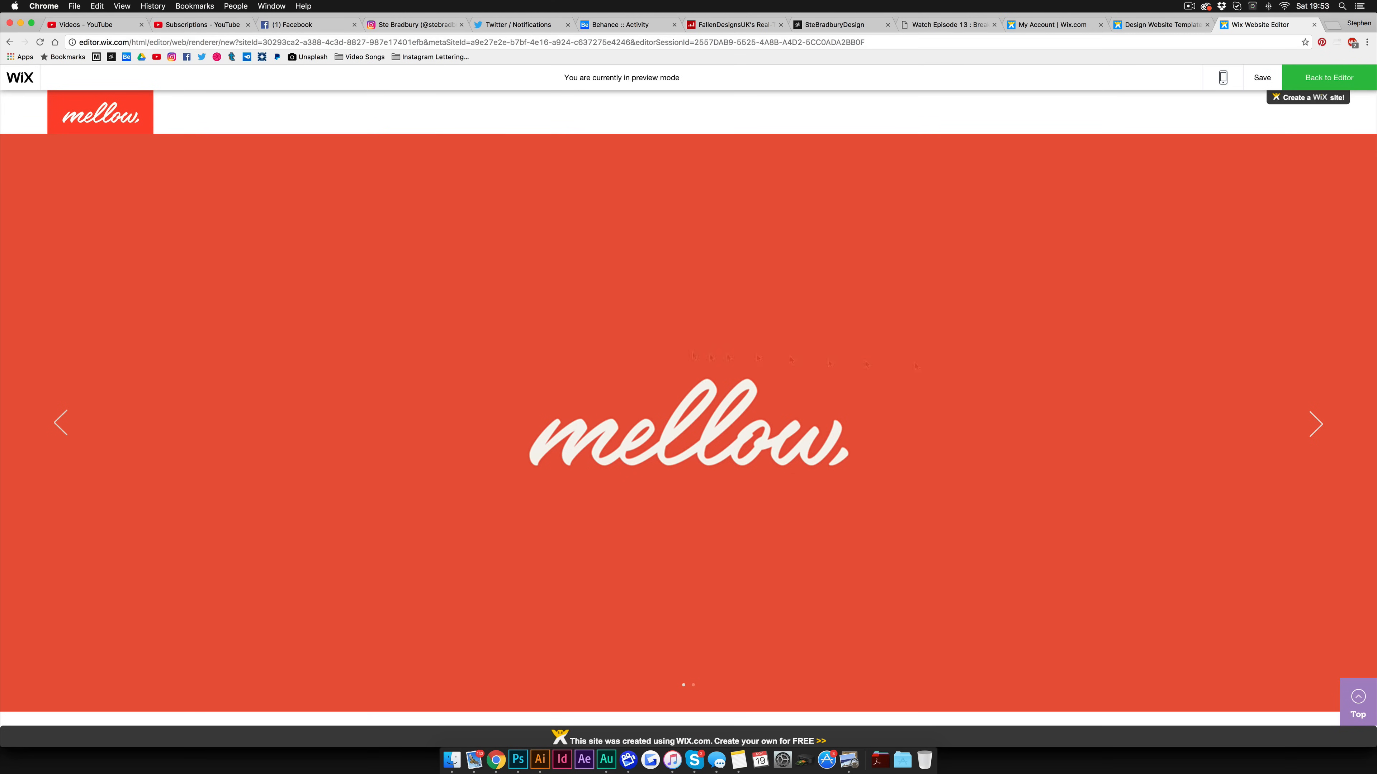
{"action": "left_click", "coordinate": [1319, 427]}
{"action": "left_click", "coordinate": [1319, 426]}
{"action": "left_click", "coordinate": [1320, 427]}
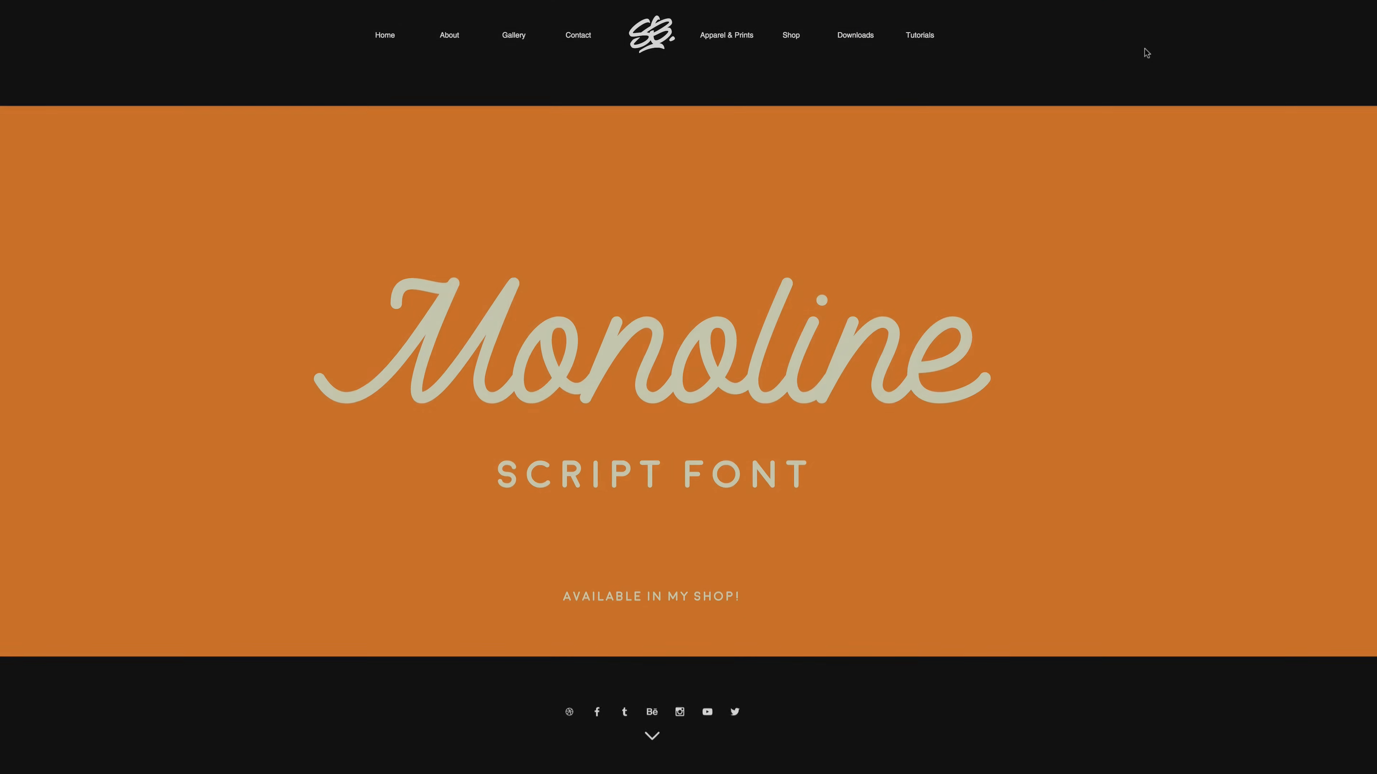
Scroll through the portfolio website from the top banner down to the contact form
{"action": "scroll", "coordinate": [1147, 53], "scroll_direction": "down", "scroll_amount": 10}
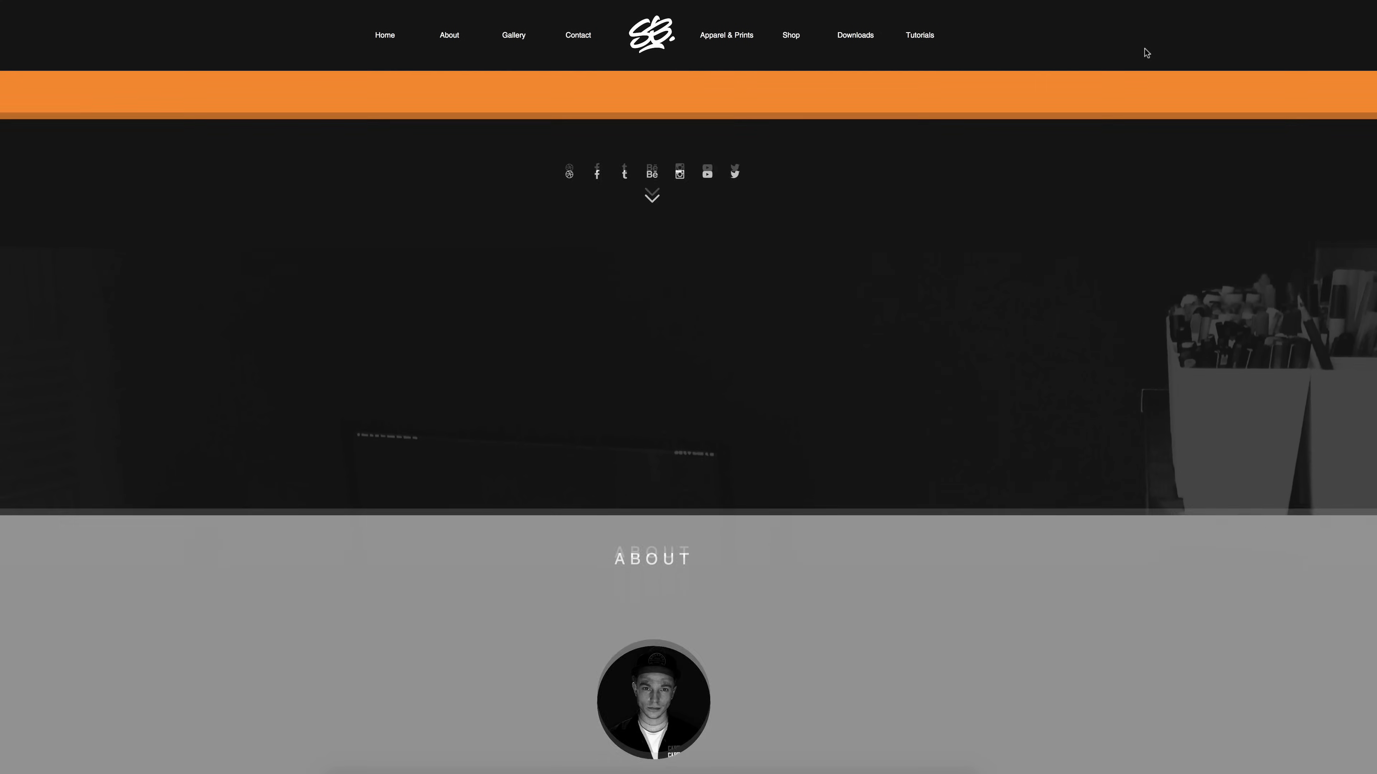
{"action": "scroll", "coordinate": [1147, 52], "scroll_direction": "down", "scroll_amount": 10}
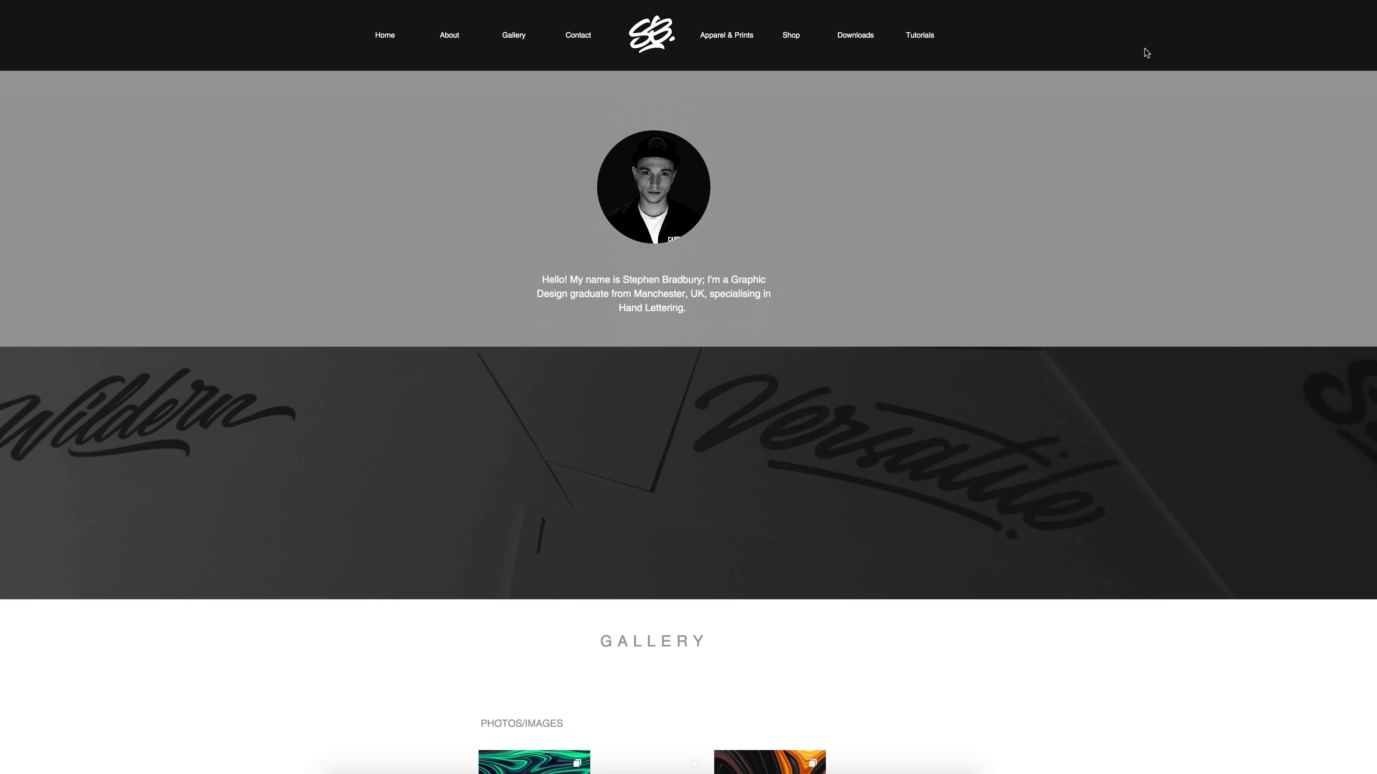
{"action": "scroll", "coordinate": [1147, 52], "scroll_direction": "down", "scroll_amount": 7}
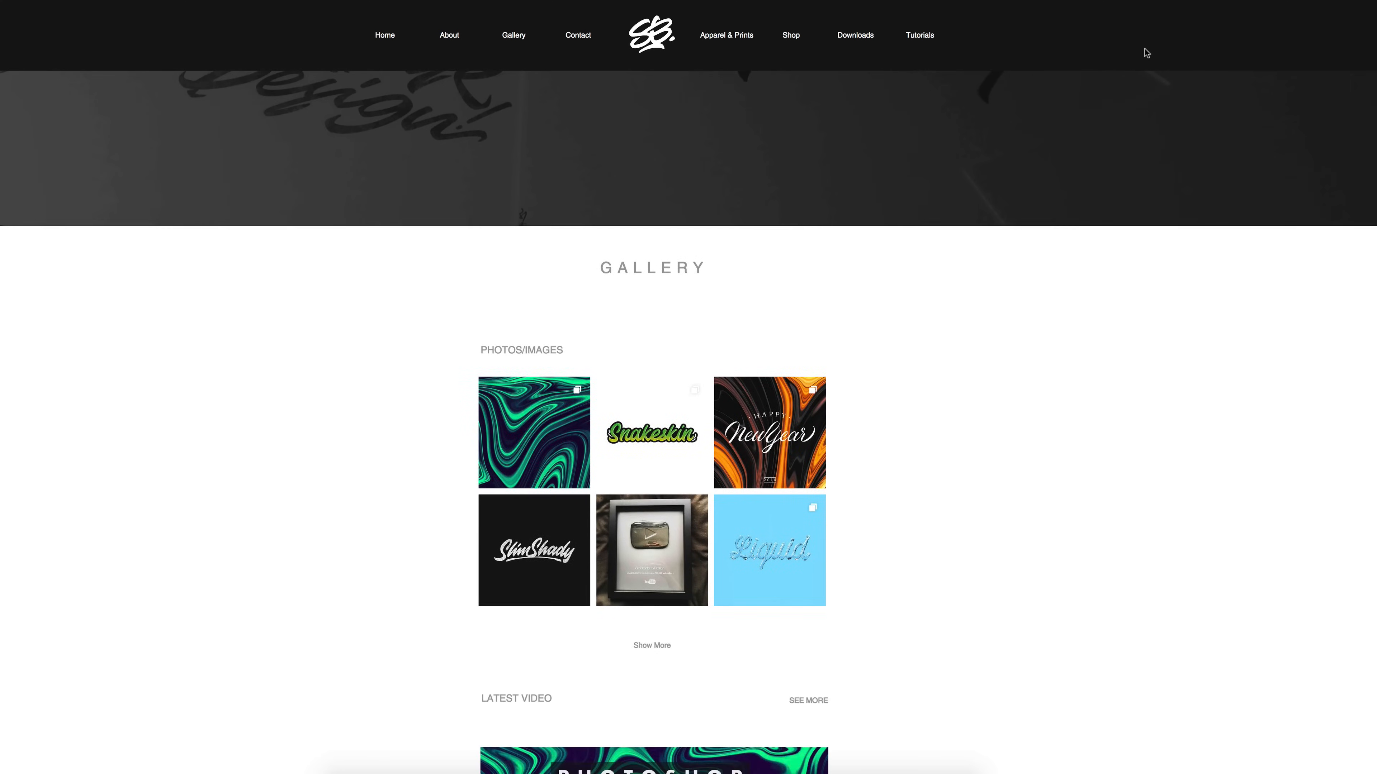
{"action": "scroll", "coordinate": [1147, 53], "scroll_direction": "down", "scroll_amount": 8}
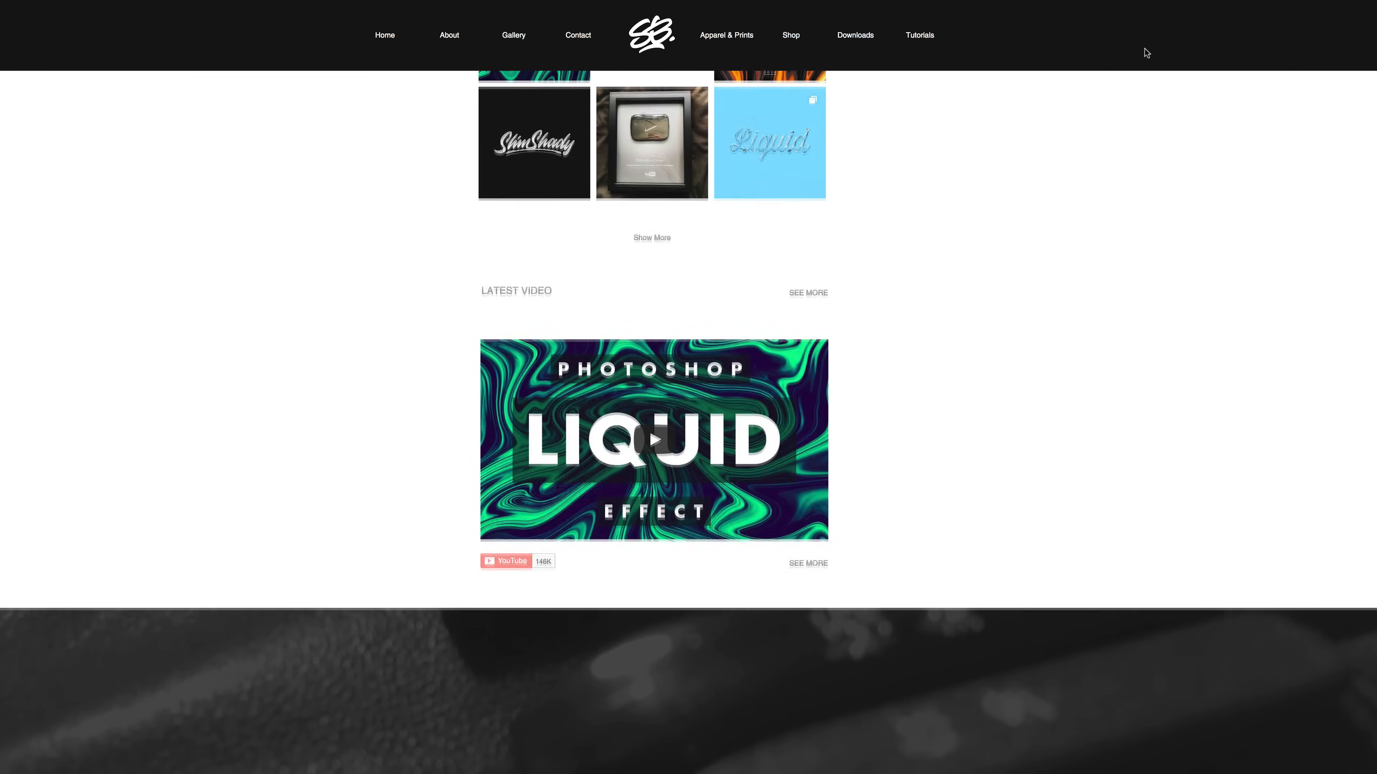
{"action": "scroll", "coordinate": [1147, 53], "scroll_direction": "down", "scroll_amount": 6}
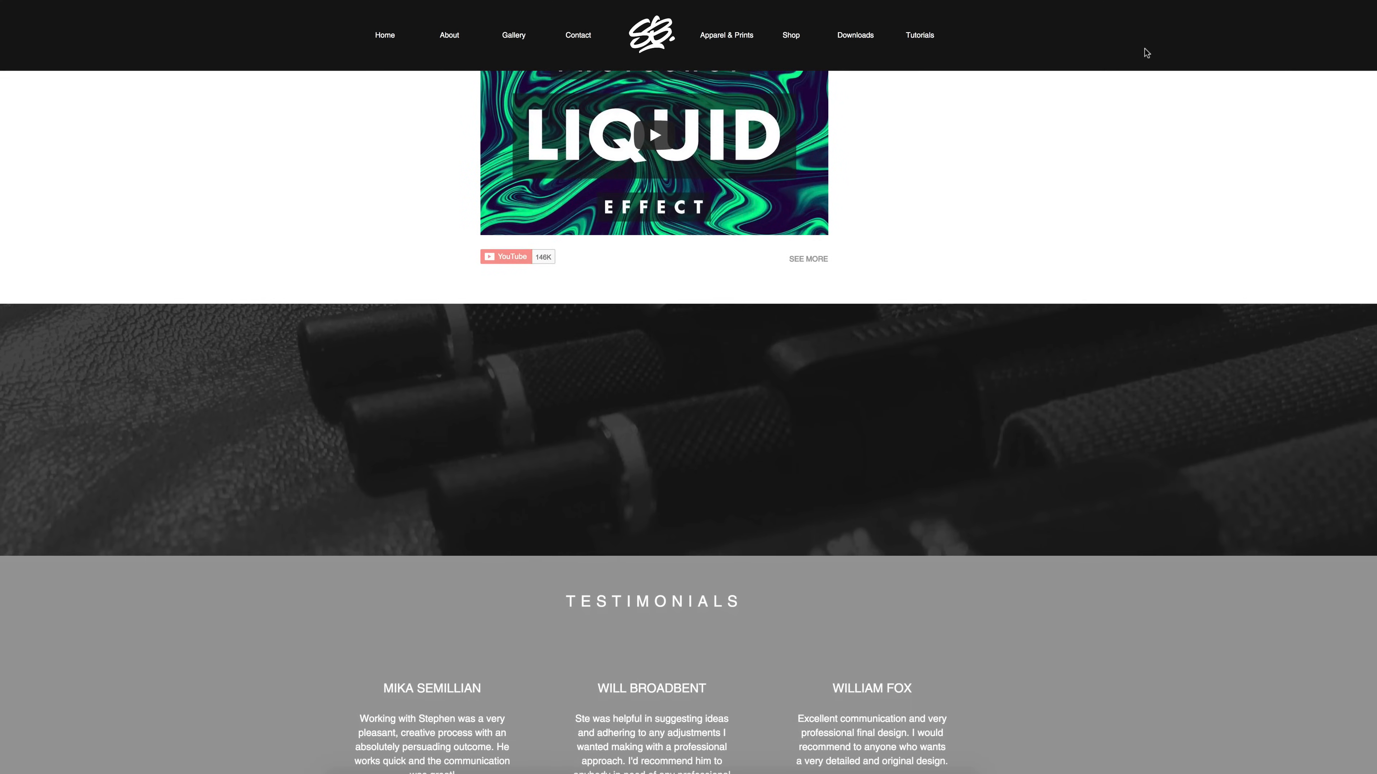
{"action": "scroll", "coordinate": [1147, 53], "scroll_direction": "down", "scroll_amount": 6}
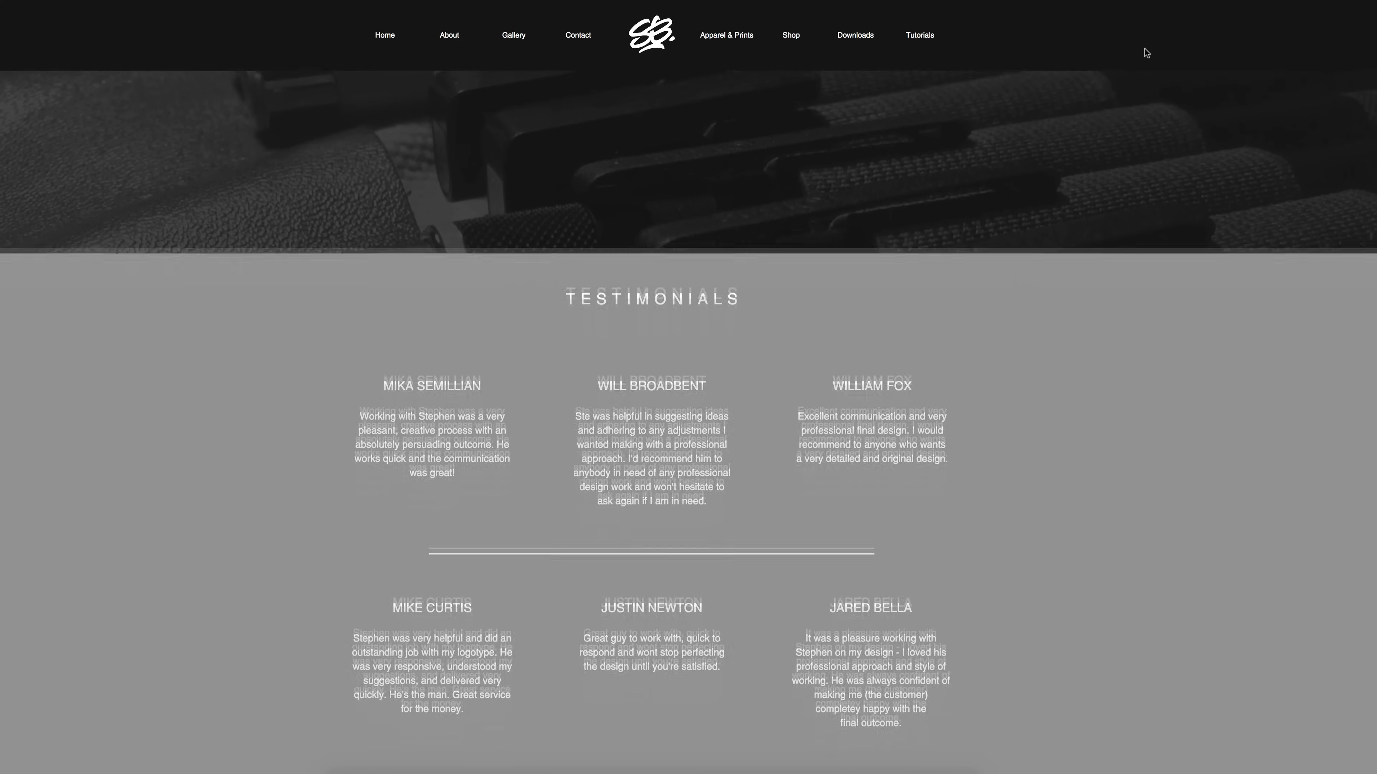
{"action": "scroll", "coordinate": [1147, 52], "scroll_direction": "down", "scroll_amount": 13}
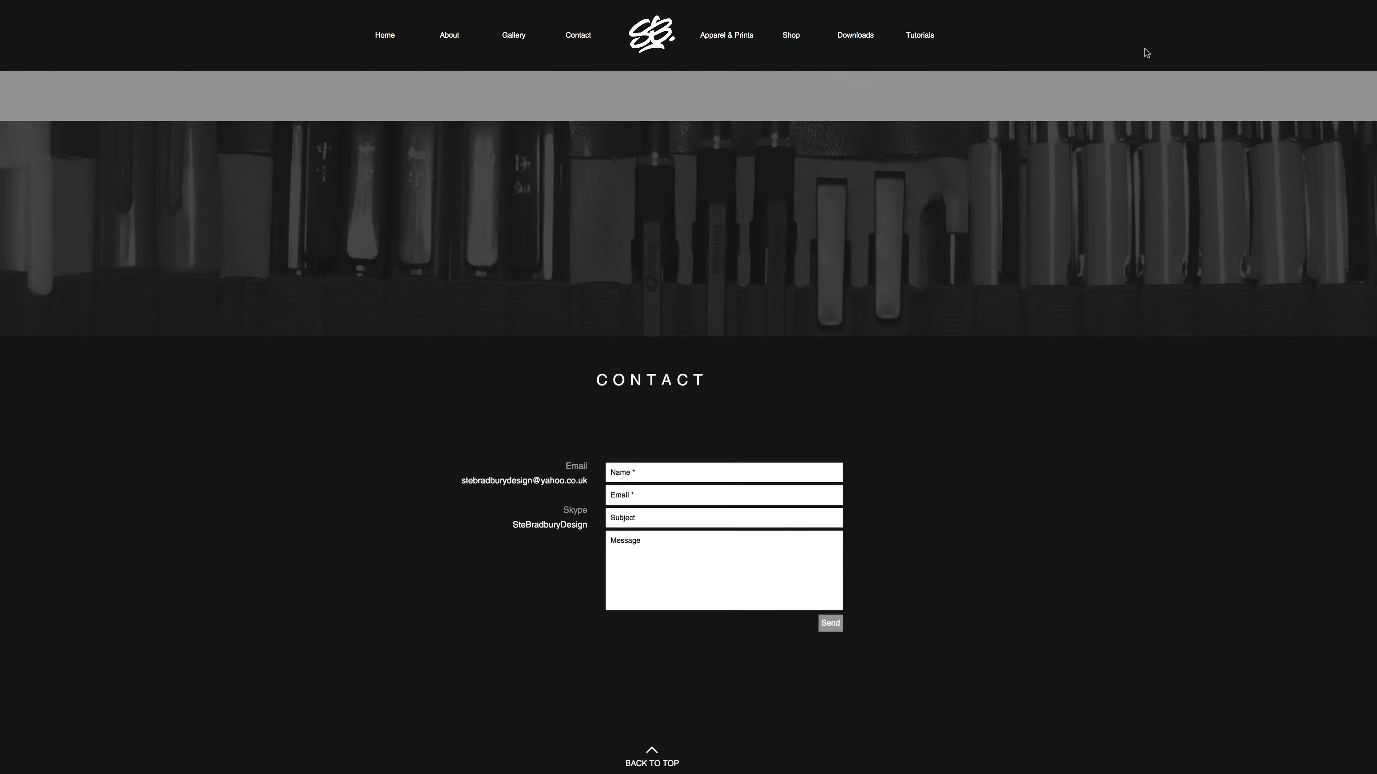
{"action": "scroll", "coordinate": [1147, 53], "scroll_direction": "down", "scroll_amount": 2}
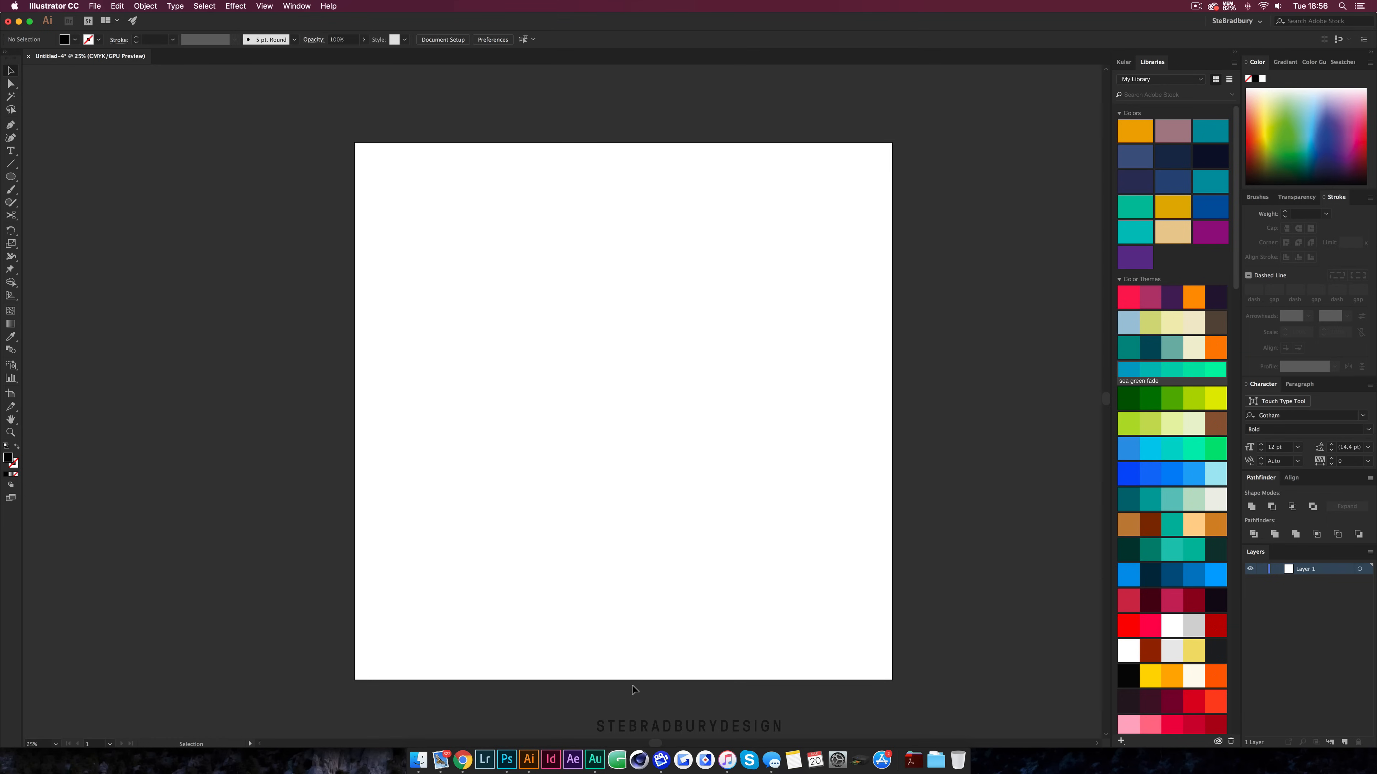
Create point text with the letter G in the middle of the artboard
{"action": "key", "text": "t"}
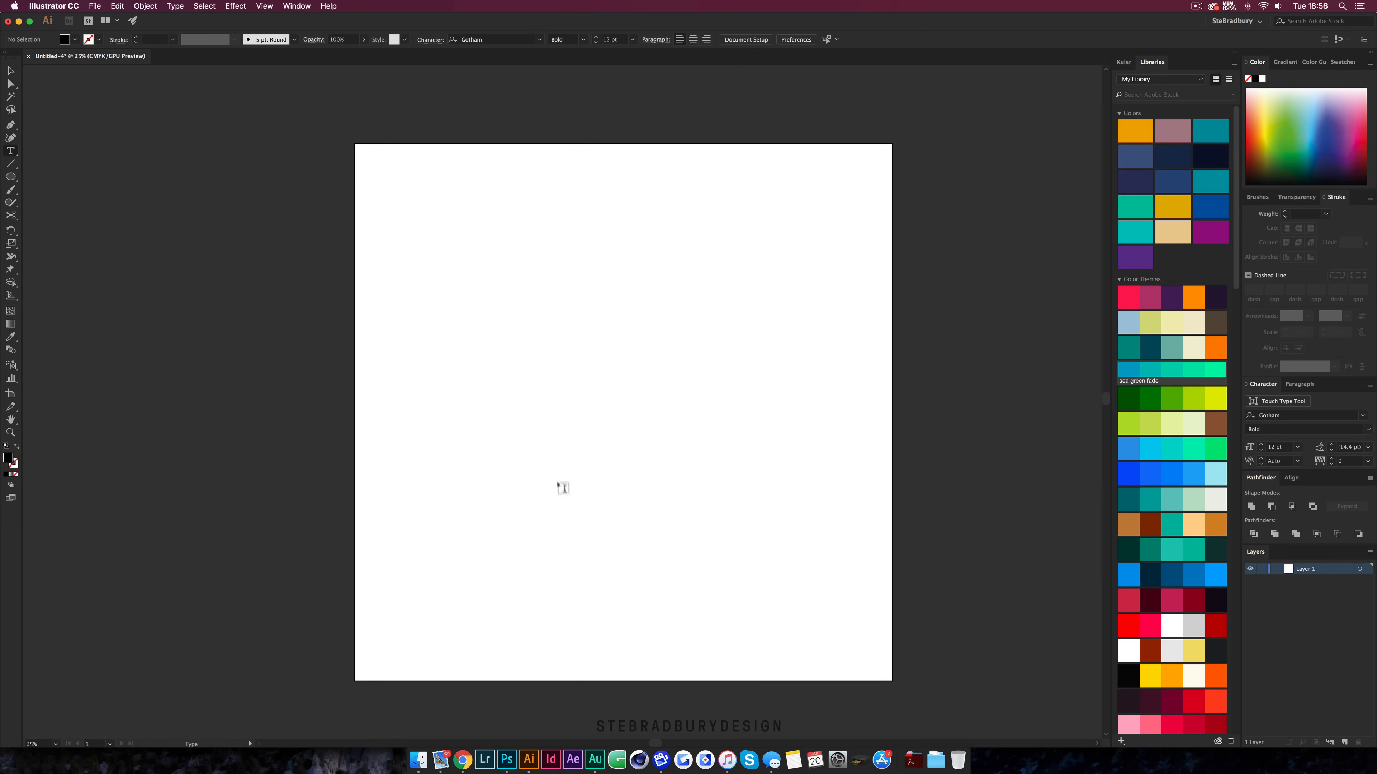
{"action": "left_click", "coordinate": [539, 444]}
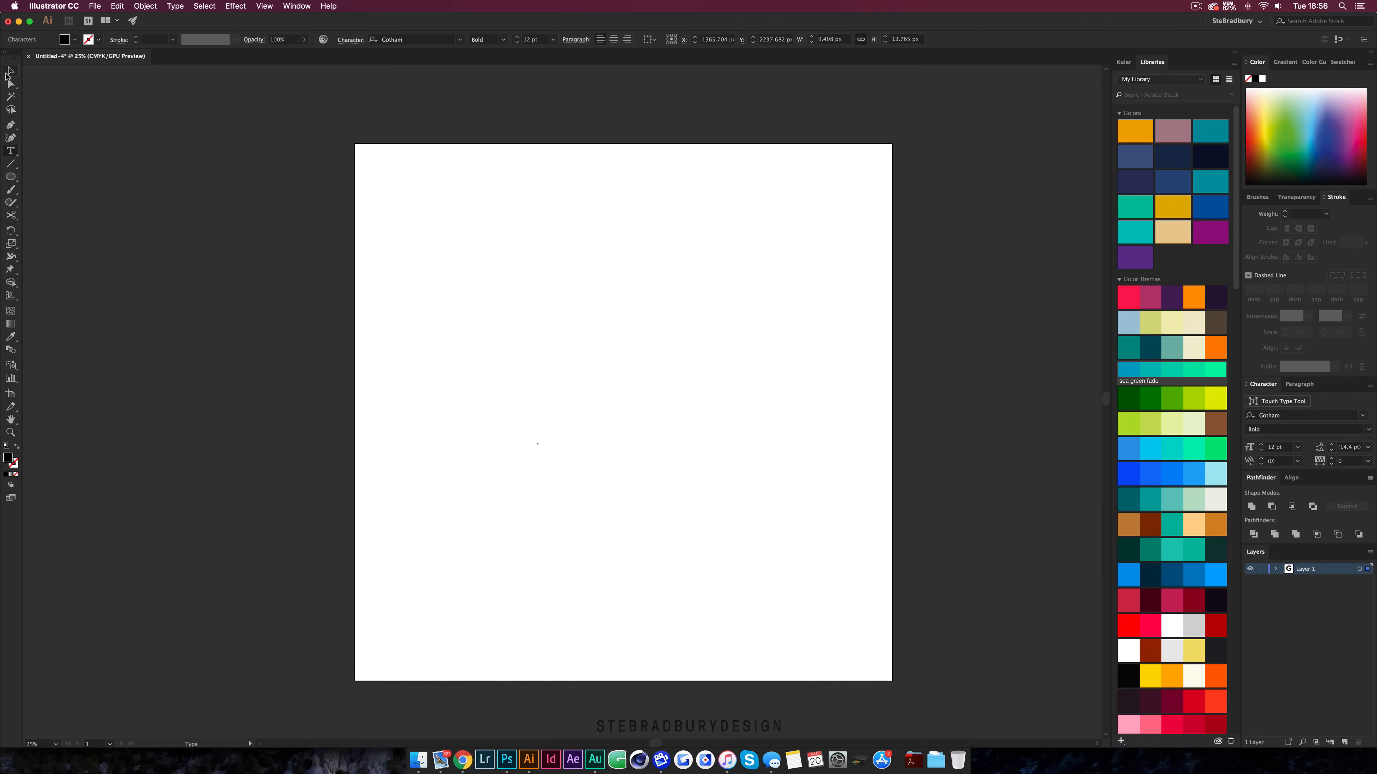
{"action": "left_click", "coordinate": [11, 71]}
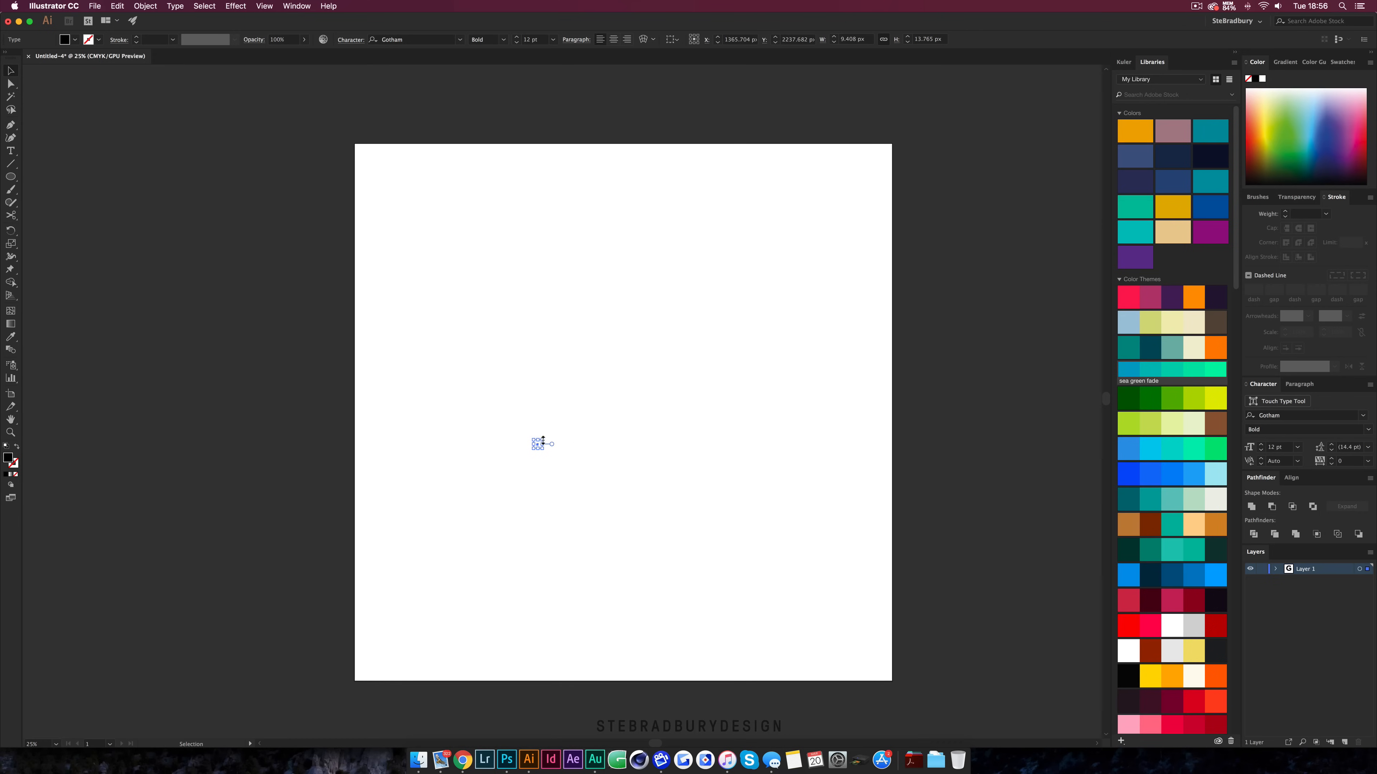
Scale the G up to about 1127 pt and centre it on the artboard
{"action": "left_click_drag", "start_coordinate": [545, 439], "coordinate": [672, 327]}
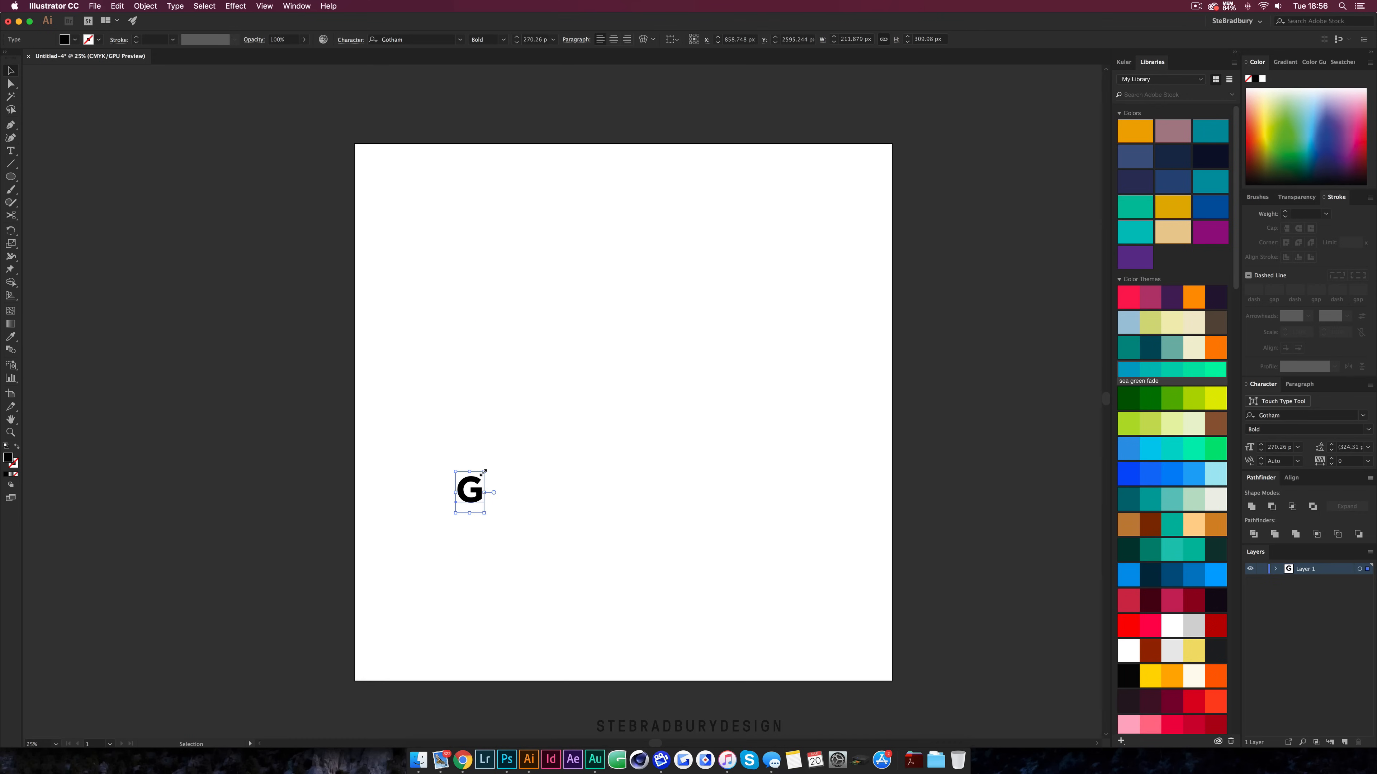
{"action": "left_click_drag", "start_coordinate": [485, 472], "coordinate": [558, 399]}
{"action": "left_click_drag", "start_coordinate": [507, 501], "coordinate": [634, 436]}
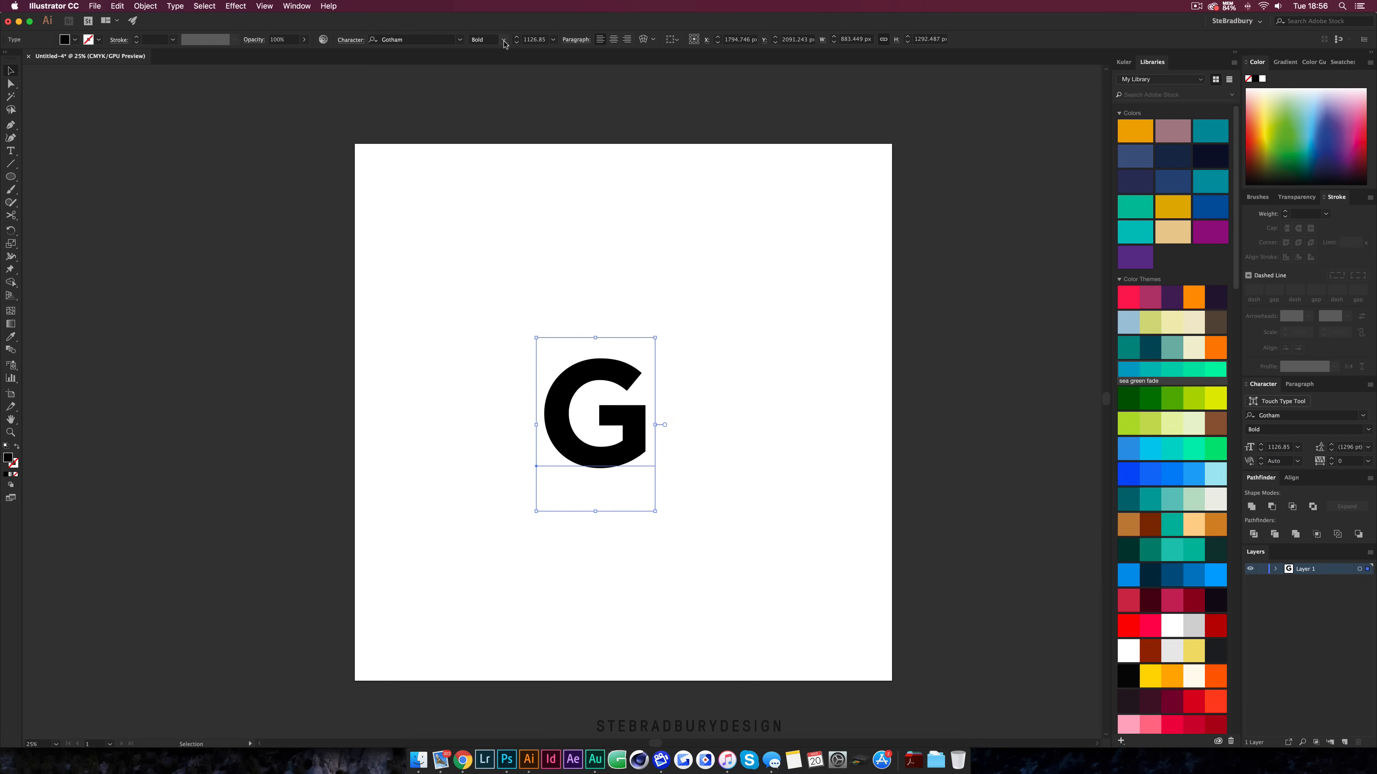
Convert the G text to outlines
{"action": "right_click", "coordinate": [627, 422]}
{"action": "left_click", "coordinate": [654, 492]}
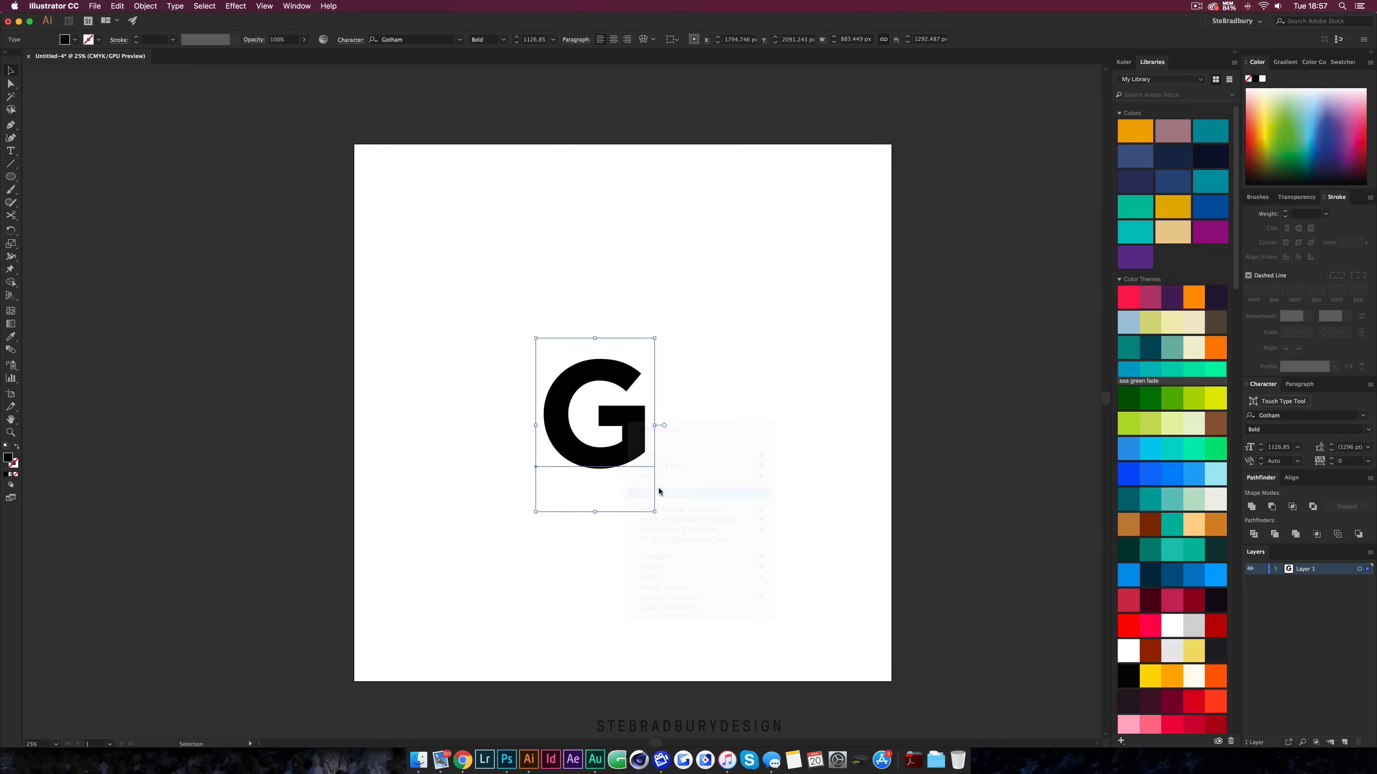
{"action": "left_click", "coordinate": [685, 452]}
{"action": "key", "text": "super+equal"}
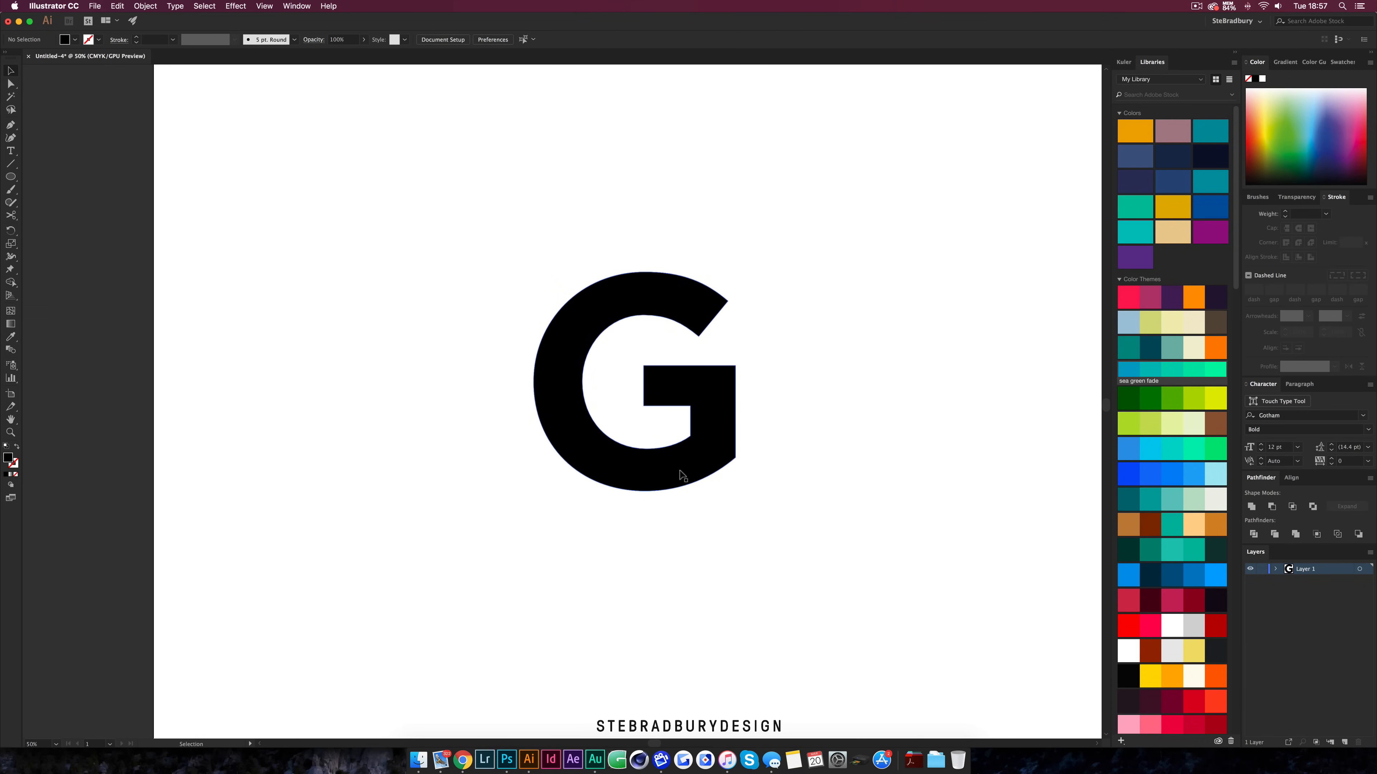
Select the outlined G and give it a black stroke
{"action": "left_click", "coordinate": [682, 468]}
{"action": "key", "text": "a"}
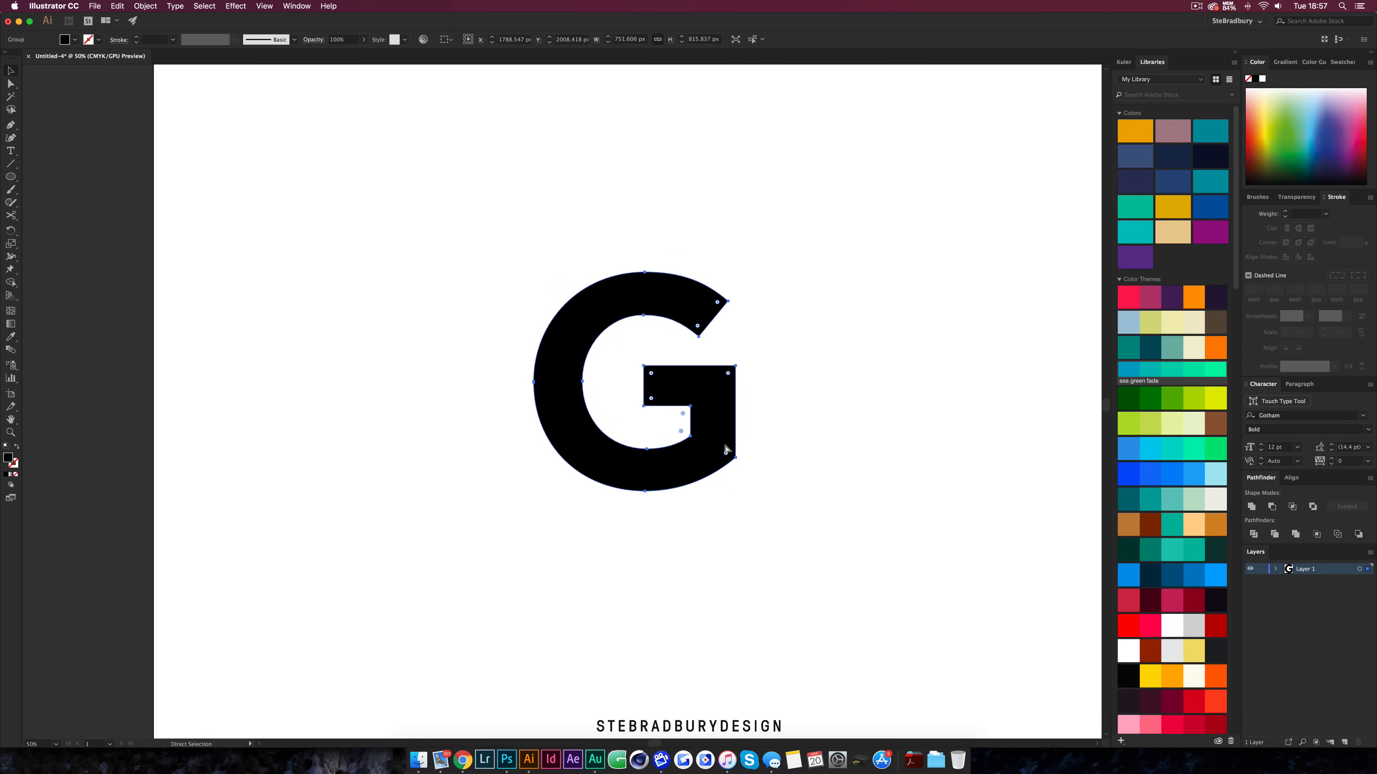
{"action": "key", "text": "v"}
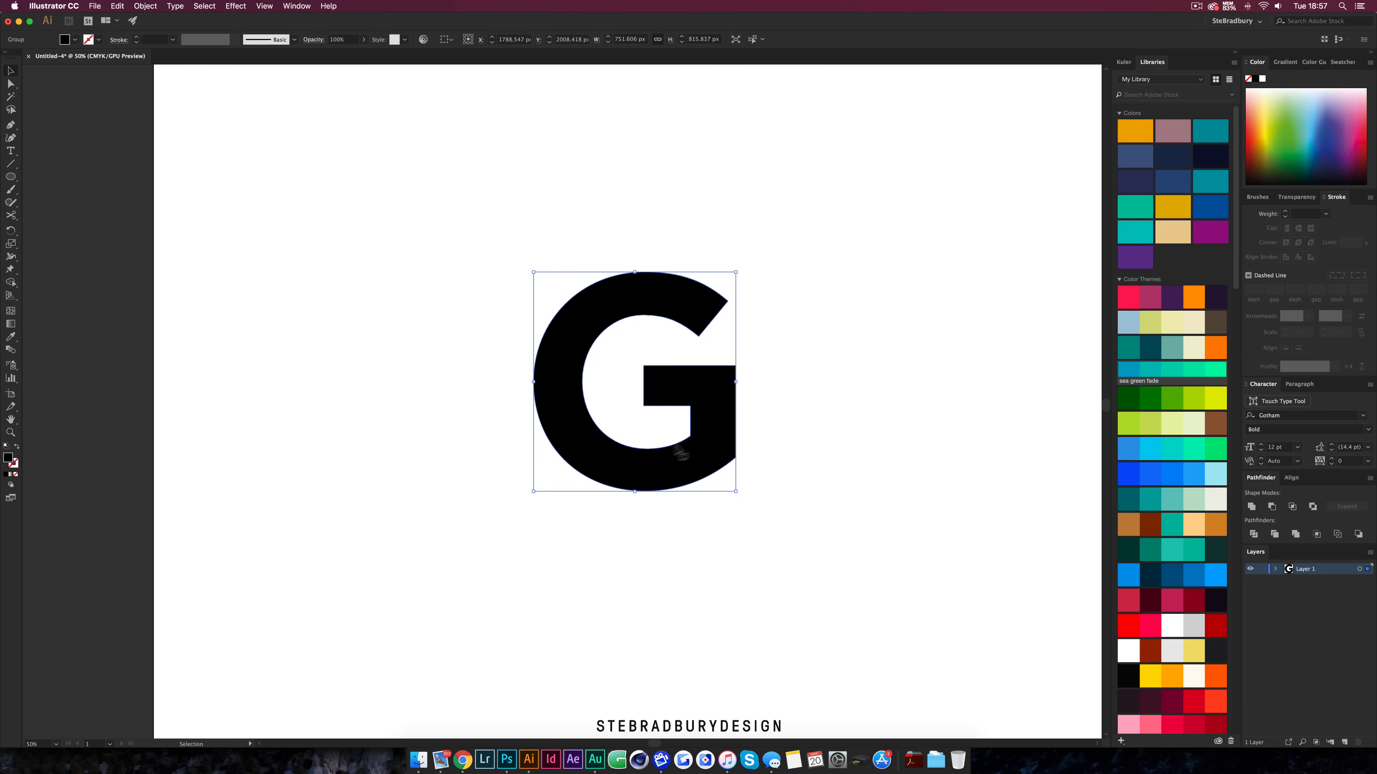
{"action": "left_click", "coordinate": [15, 465]}
{"action": "left_click", "coordinate": [7, 475]}
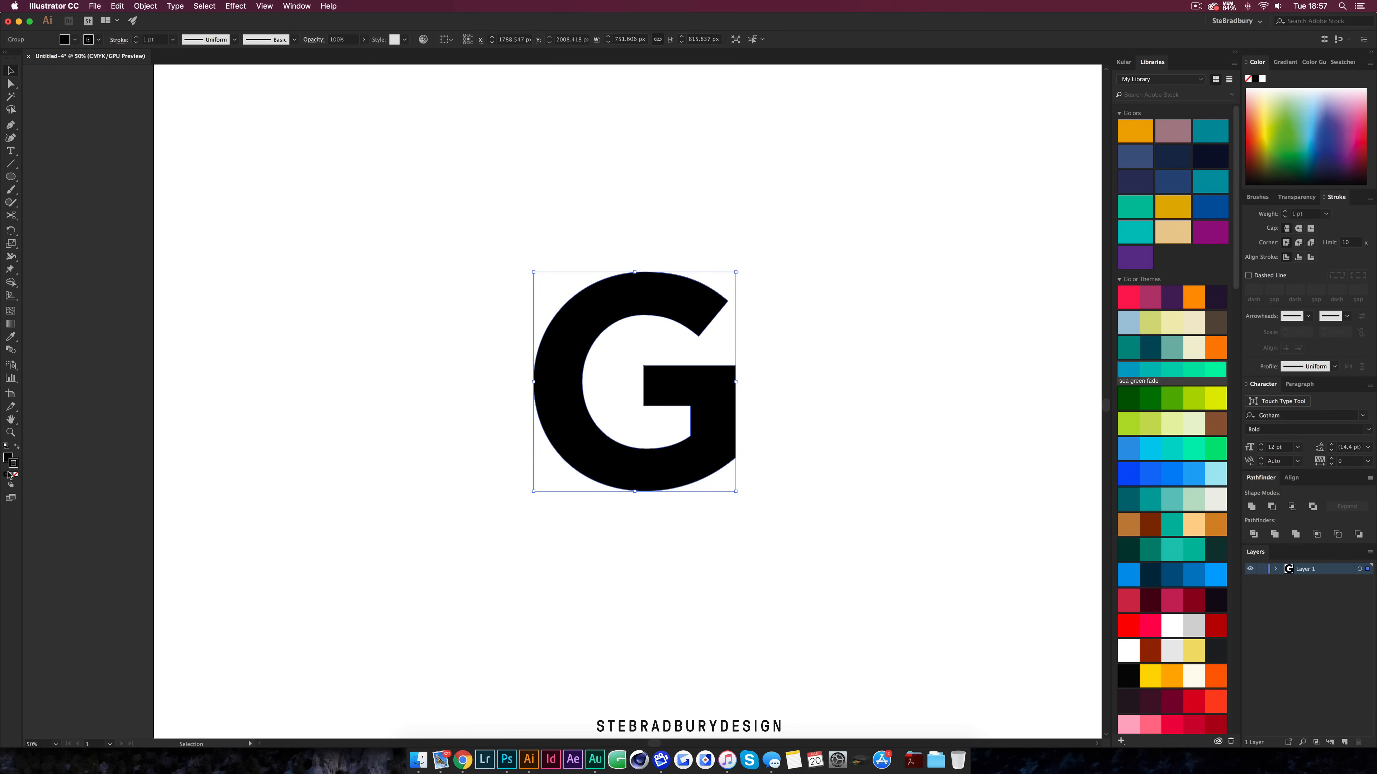
Set the G's stroke weight to 60 pt
{"action": "left_click", "coordinate": [136, 38]}
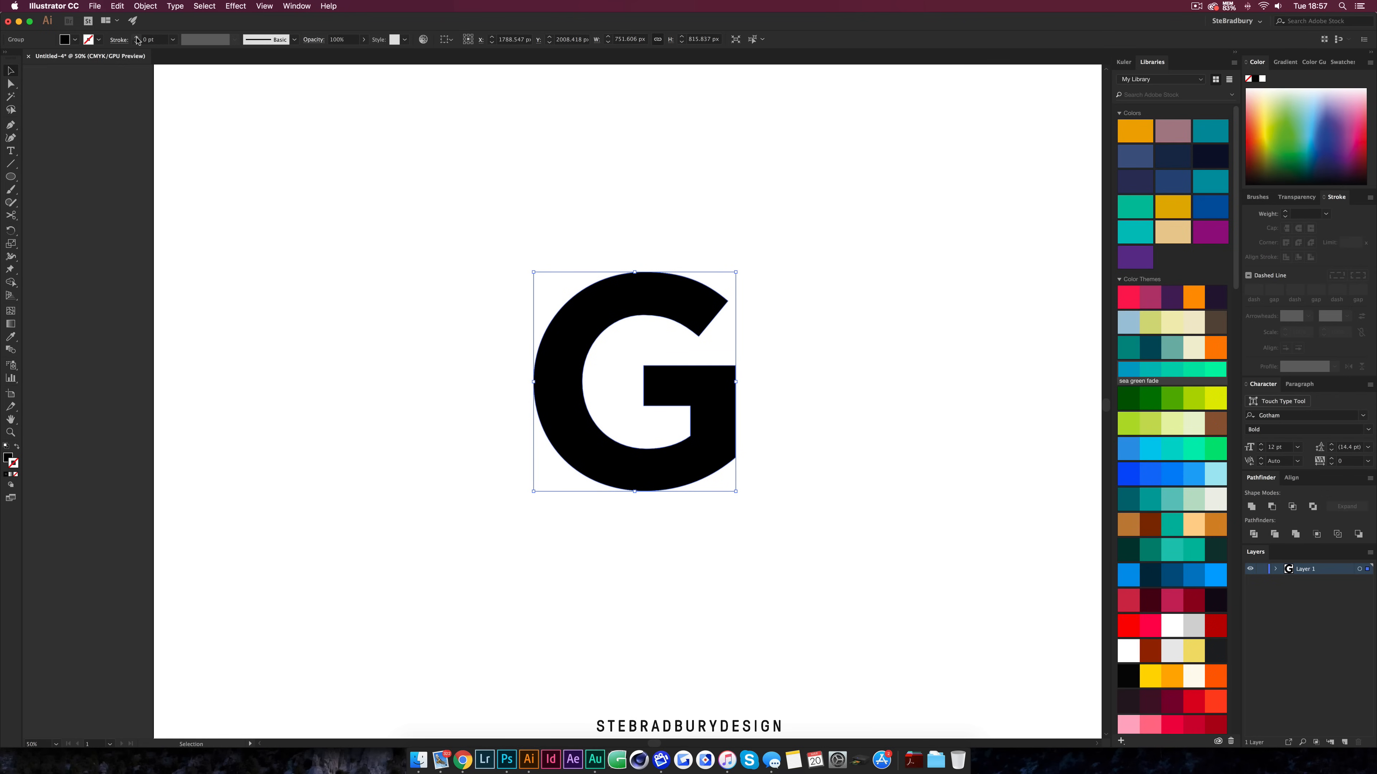
{"action": "left_click", "coordinate": [136, 38]}
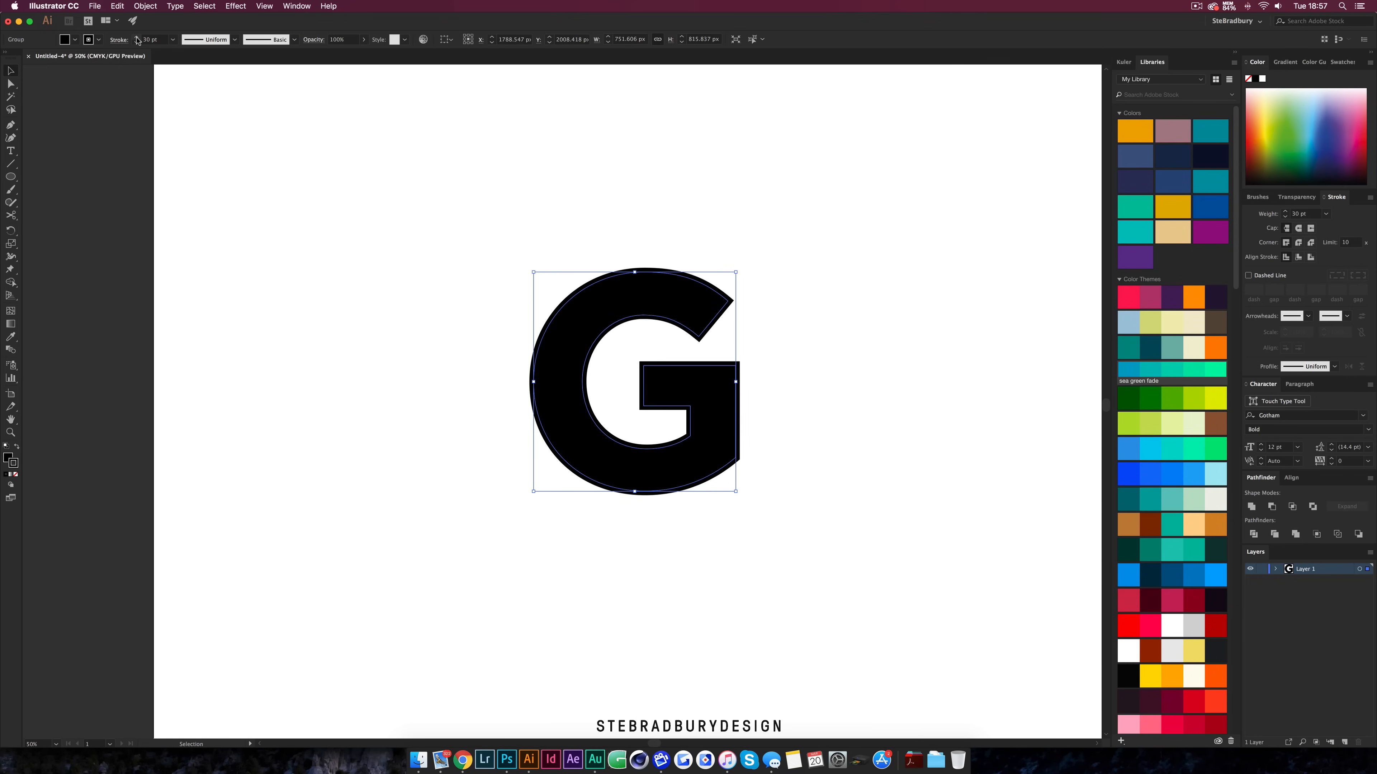
{"action": "left_click", "coordinate": [137, 39]}
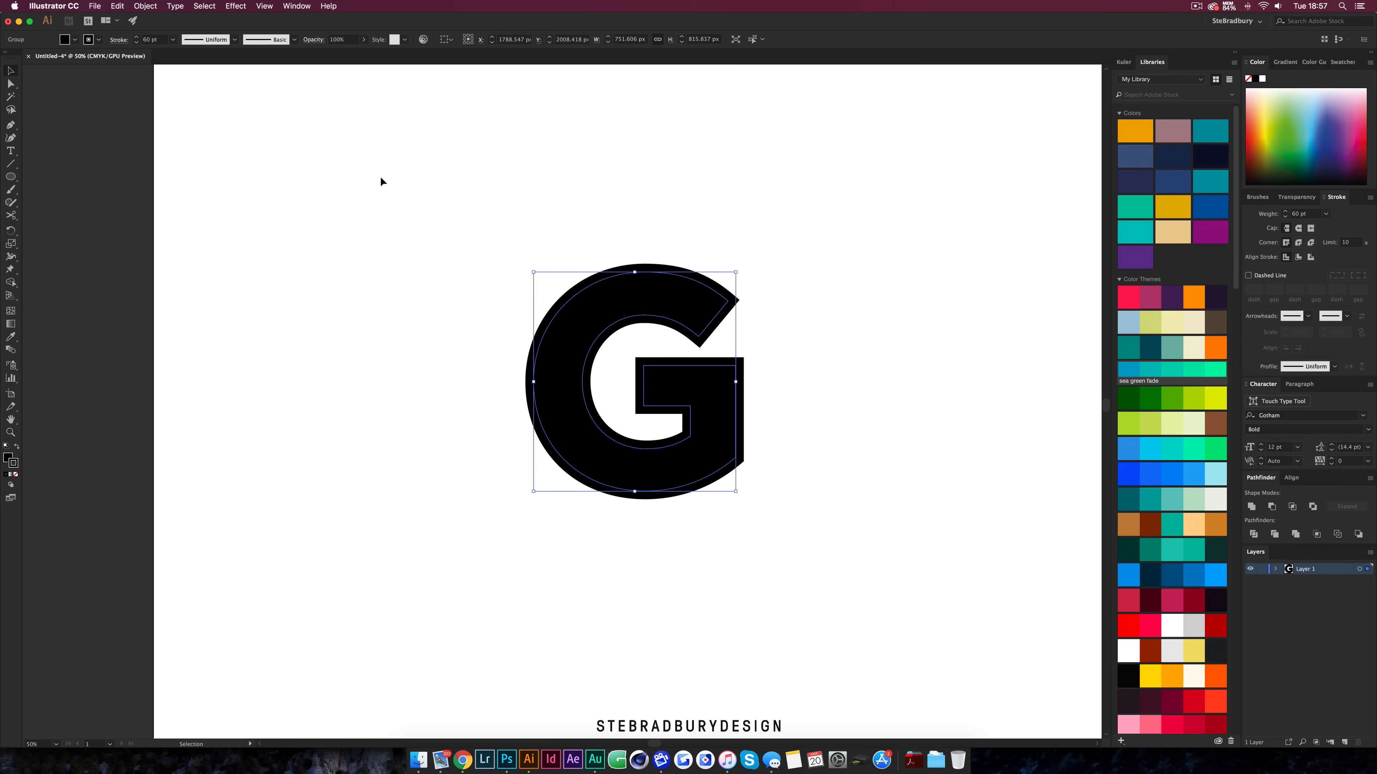
Expand the G's fill and stroke into shapes
{"action": "left_click", "coordinate": [144, 6]}
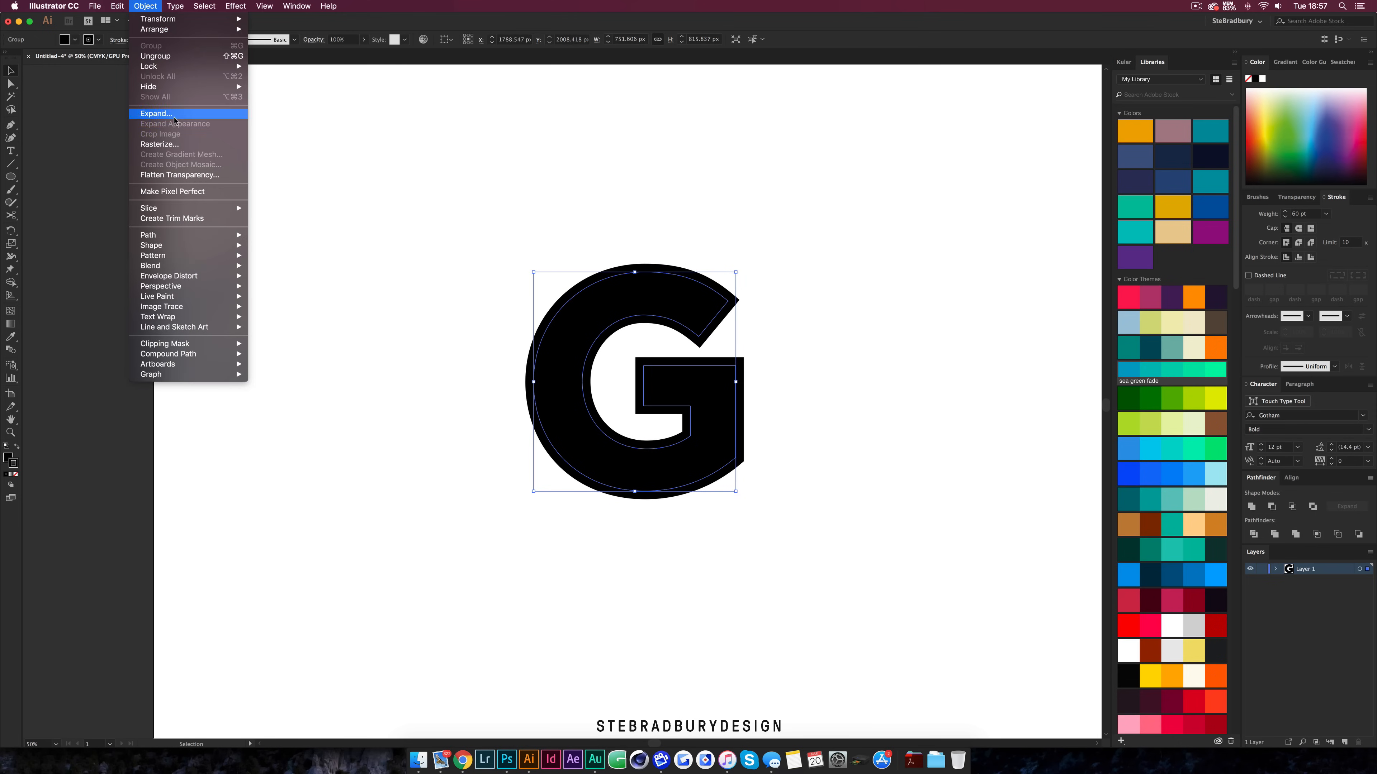
{"action": "left_click", "coordinate": [156, 114]}
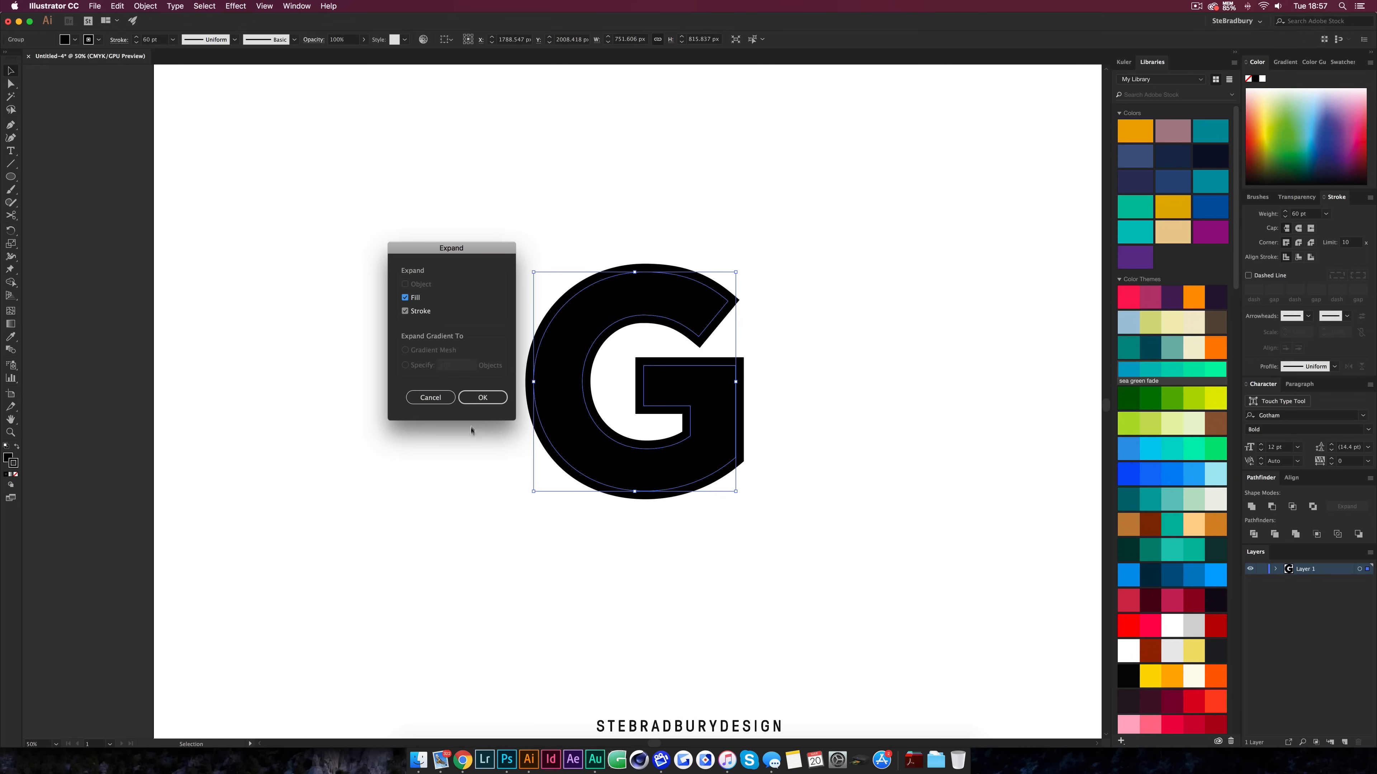
{"action": "left_click", "coordinate": [481, 398]}
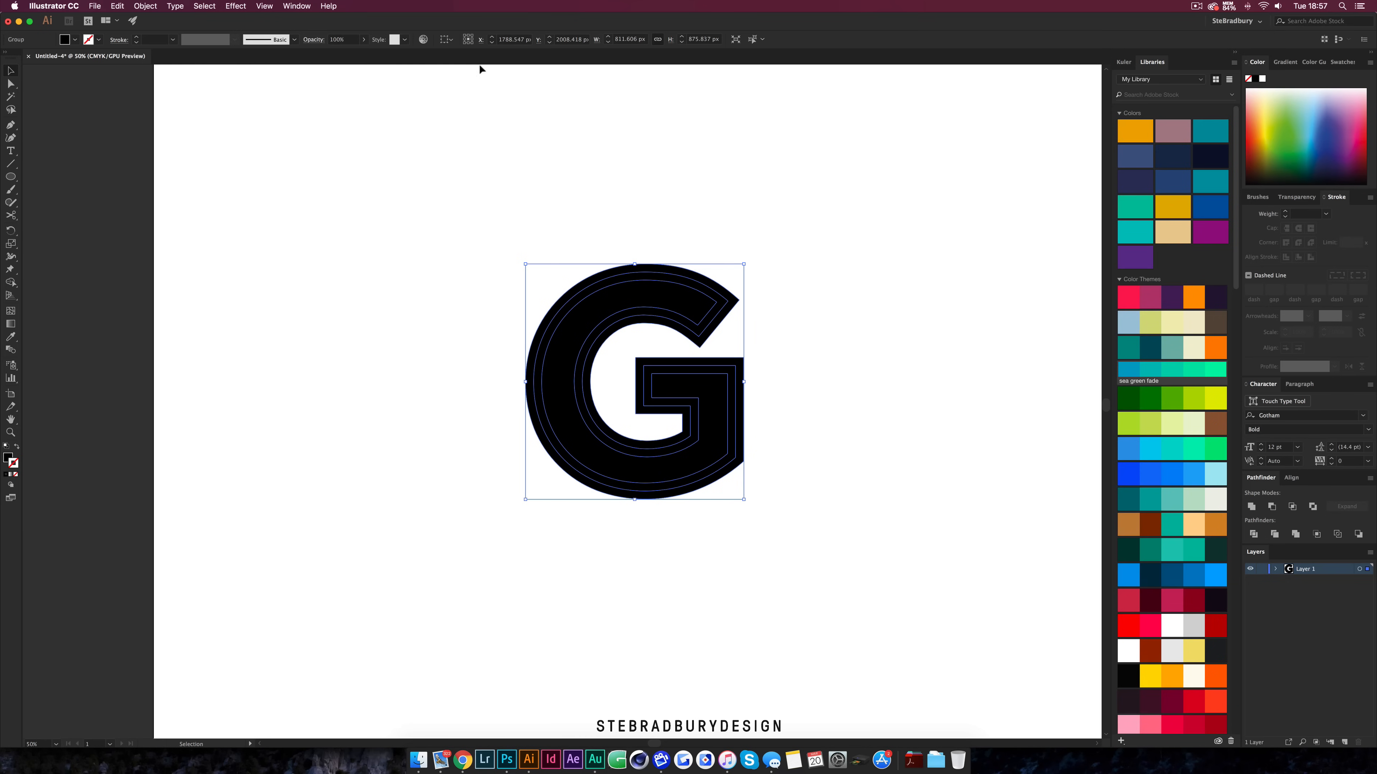
Unite the G's expanded fill and stroke shapes into a single shape with Pathfinder
{"action": "left_click", "coordinate": [297, 7]}
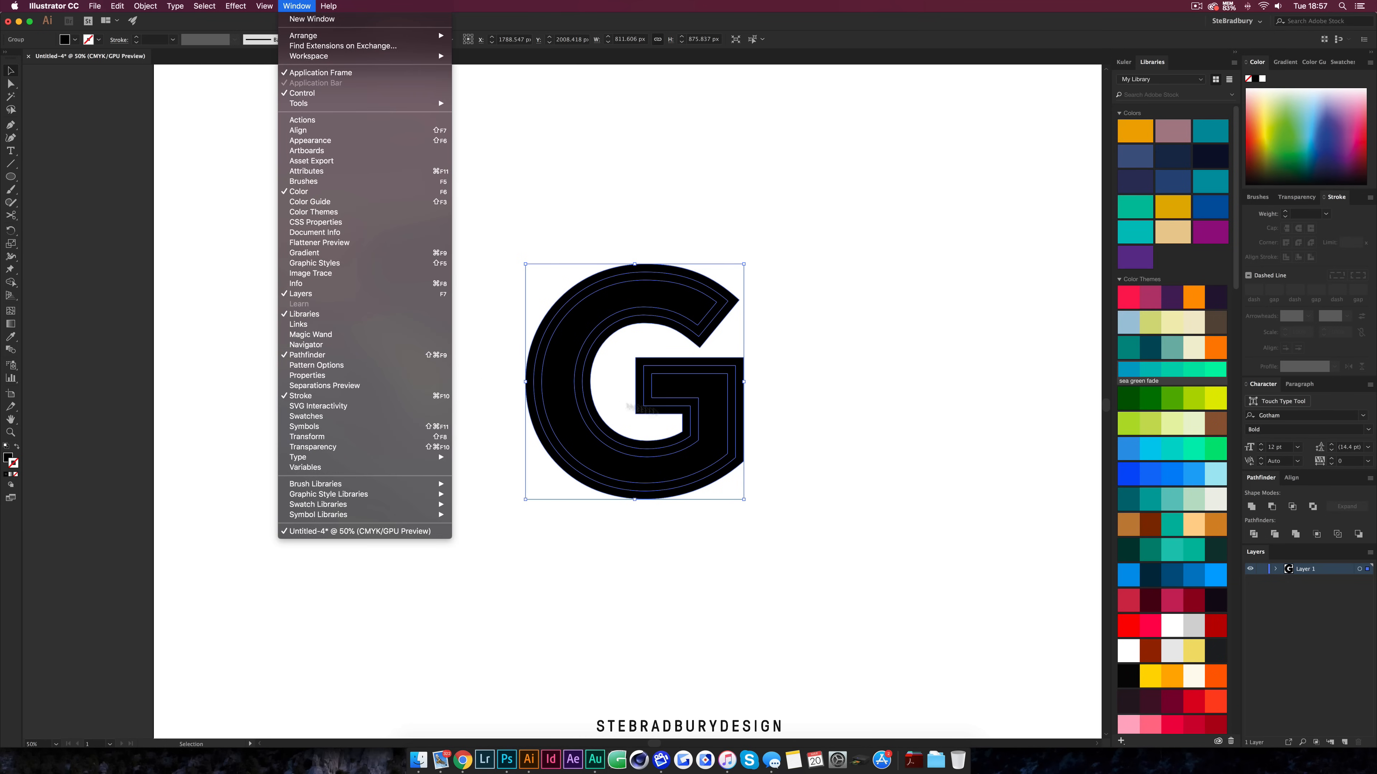
{"action": "left_click", "coordinate": [855, 422]}
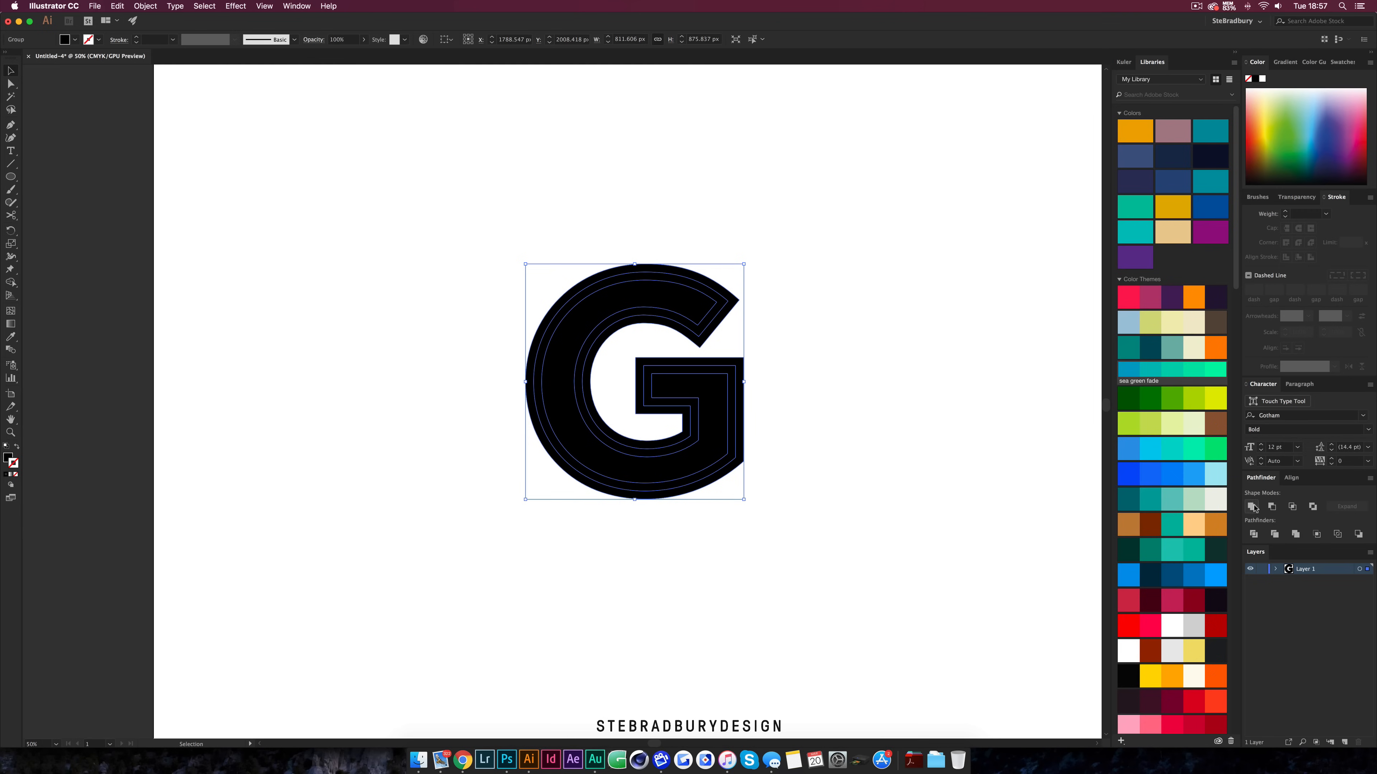
{"action": "left_click", "coordinate": [1252, 507]}
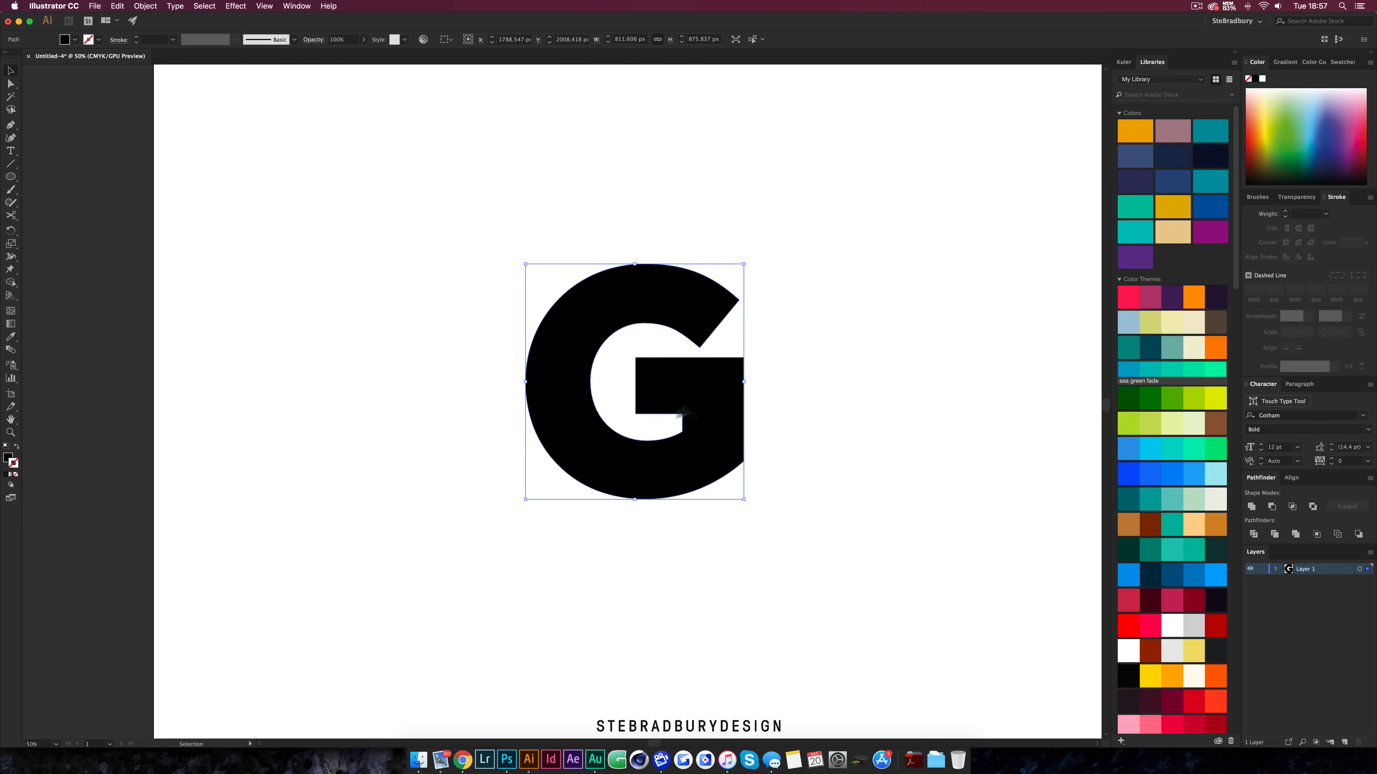
Reselect the G and swap its fill and stroke so it shows as a black outline
{"action": "key", "text": "super+shift+a"}
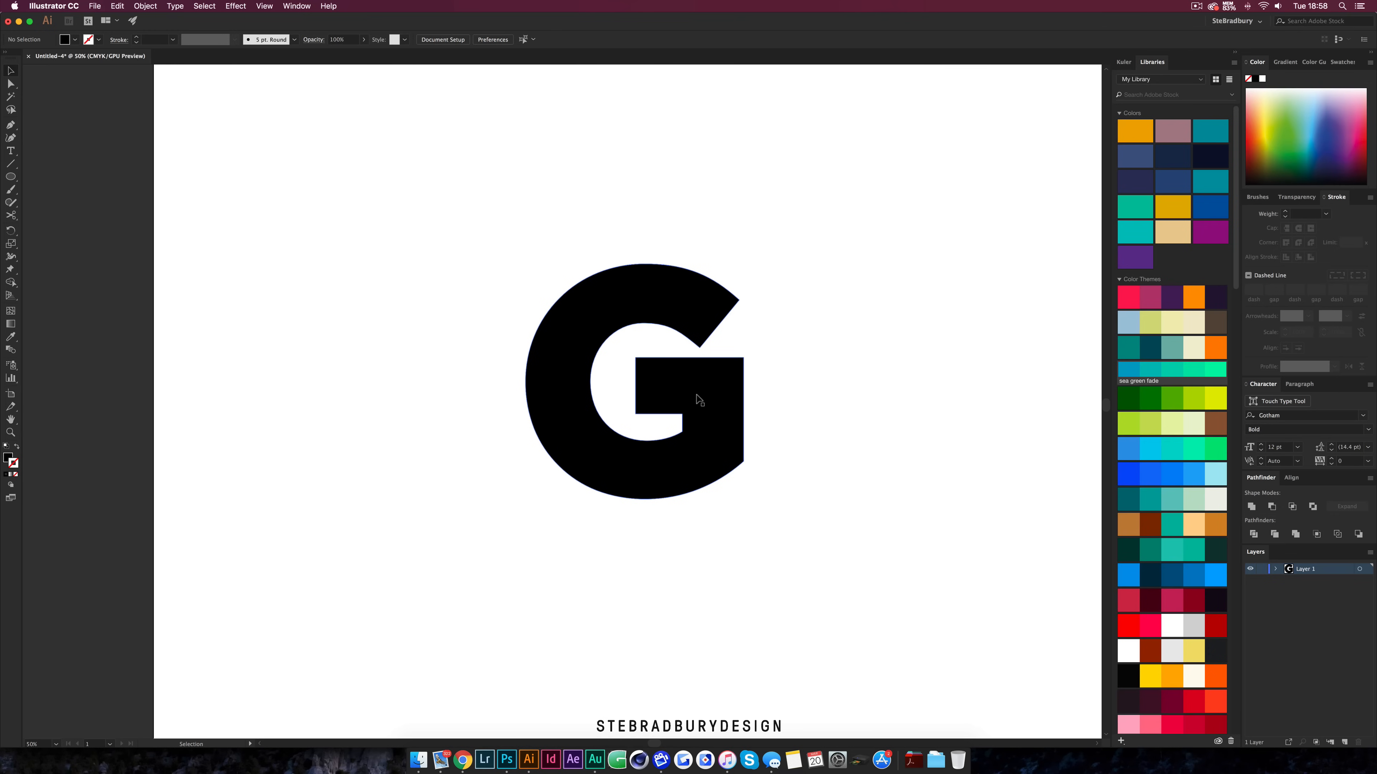
{"action": "left_click", "coordinate": [696, 395]}
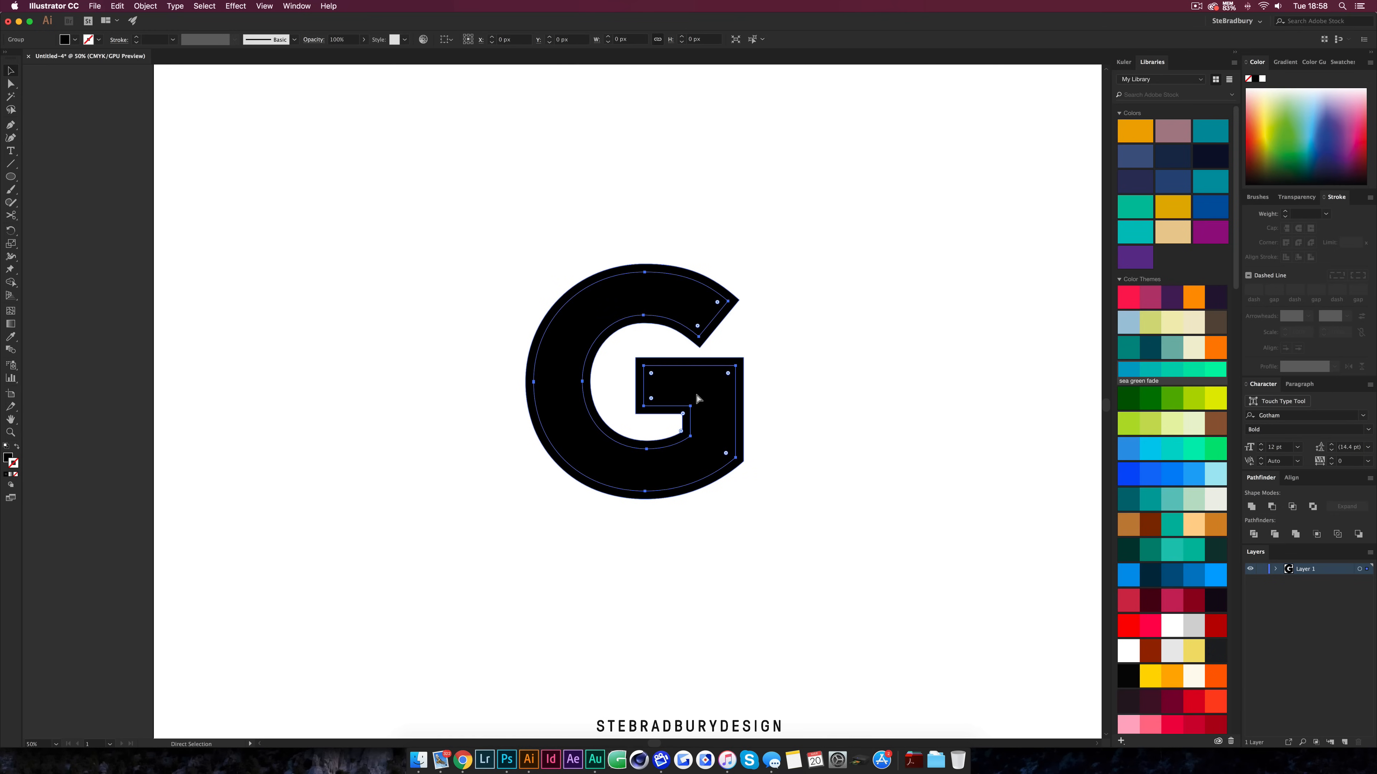
{"action": "key", "text": "v"}
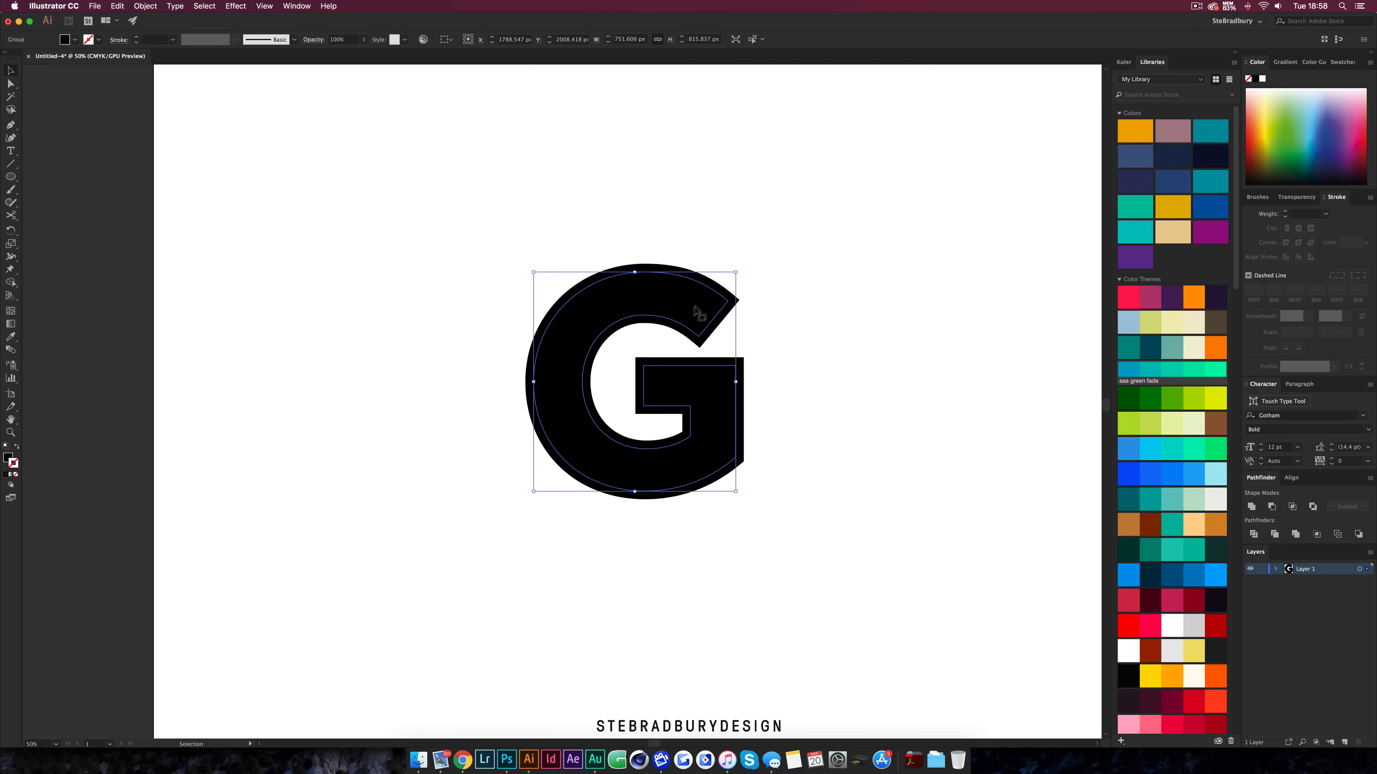
{"action": "left_click", "coordinate": [17, 446]}
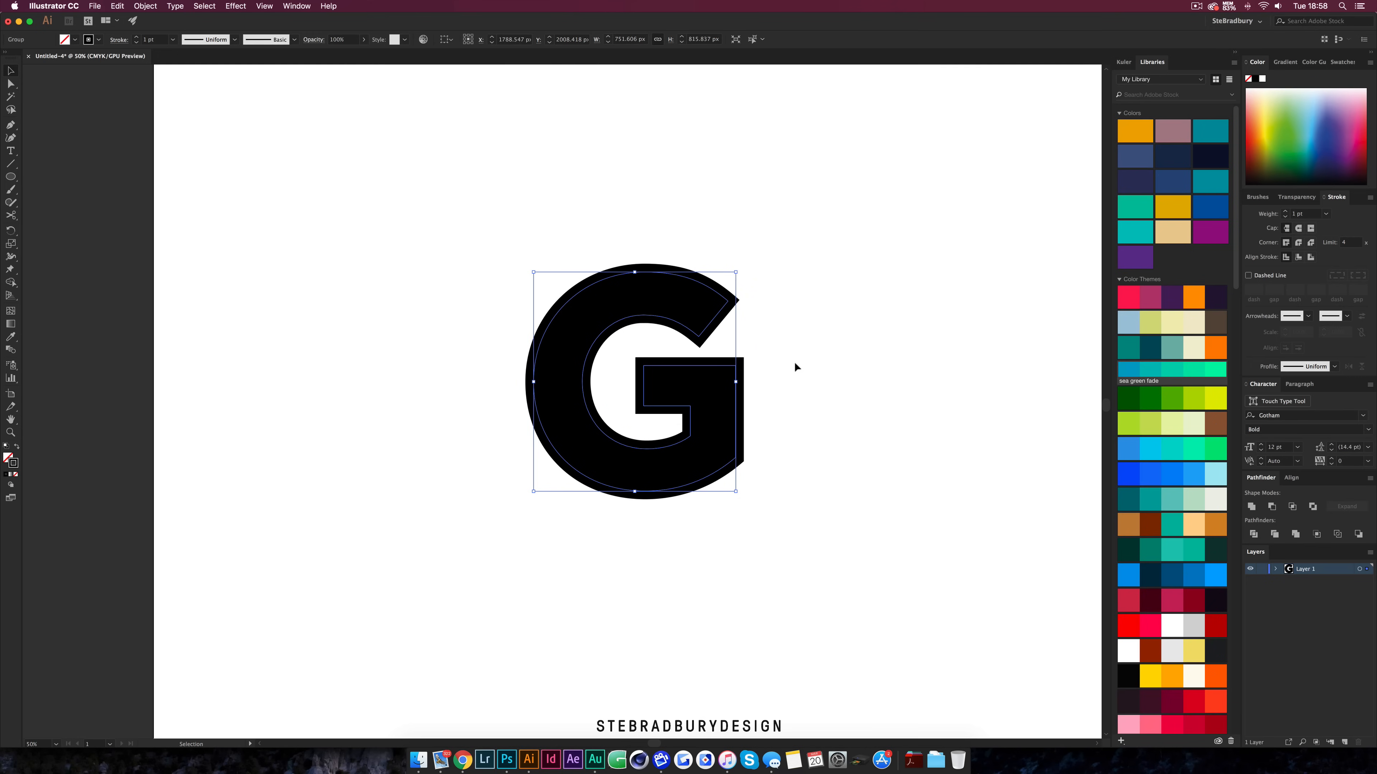
Move the solid black G upward, away from the outline G beneath it
{"action": "left_click", "coordinate": [795, 365]}
{"action": "left_click_drag", "start_coordinate": [744, 376], "coordinate": [744, 64]}
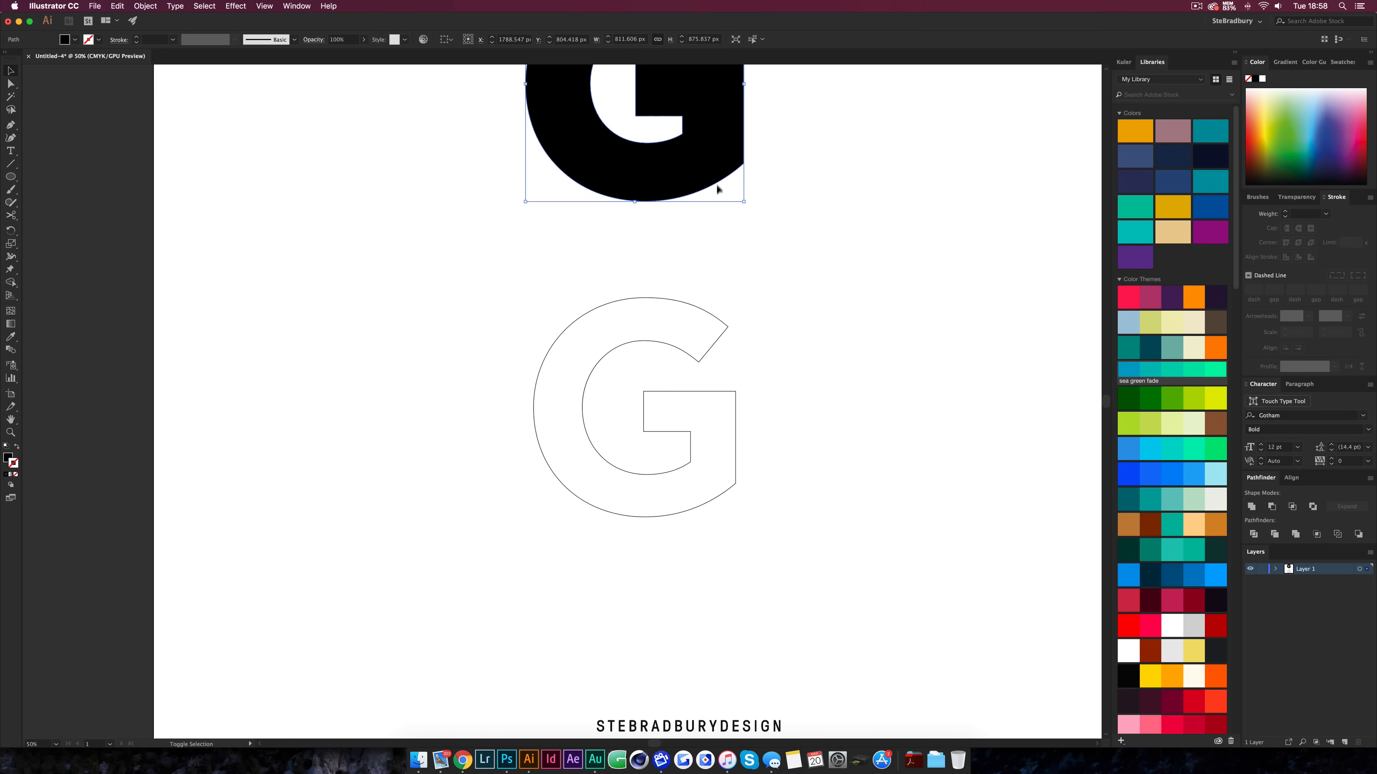
Ungroup the outline G and release its compound path
{"action": "left_click", "coordinate": [643, 303]}
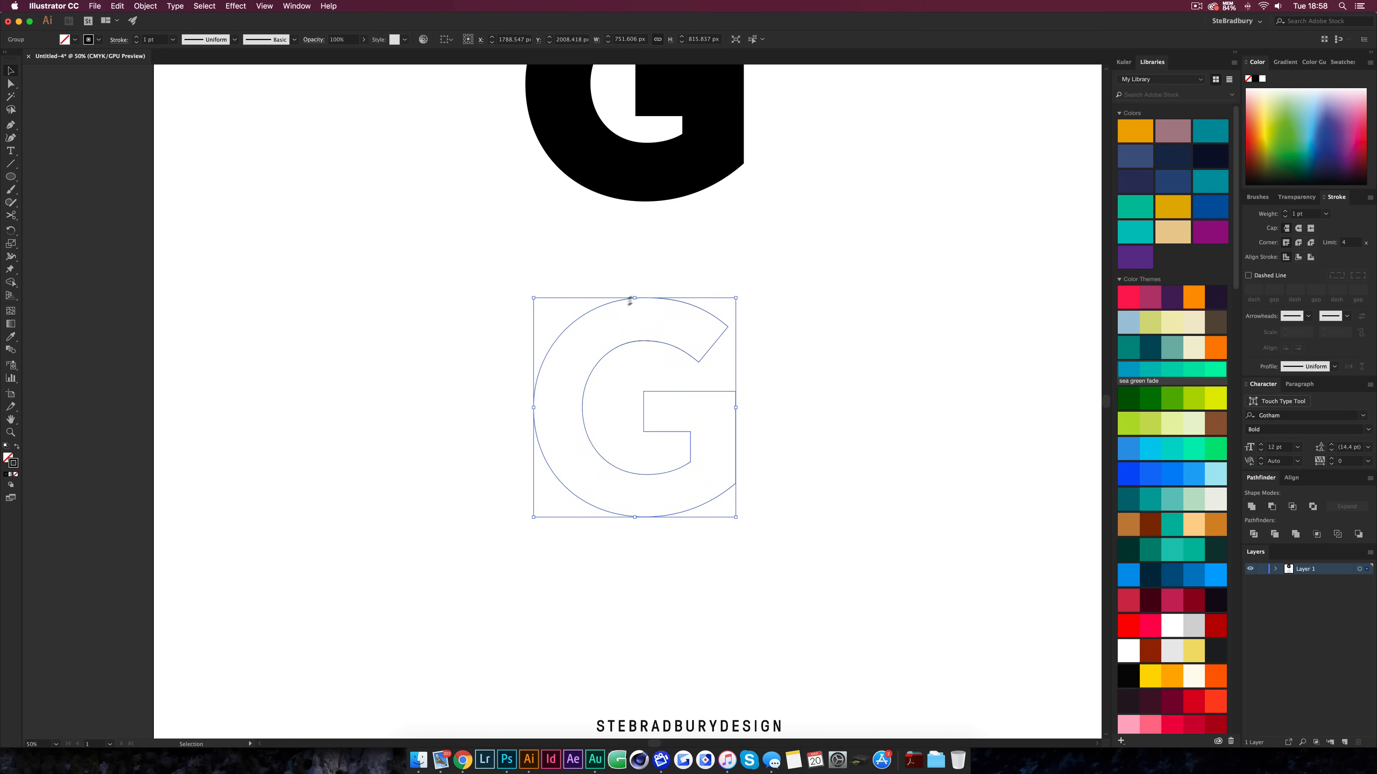
{"action": "left_click", "coordinate": [747, 334]}
{"action": "scroll", "coordinate": [631, 504], "scroll_direction": "up", "scroll_amount": 2}
{"action": "scroll", "coordinate": [663, 500], "scroll_direction": "right", "scroll_amount": 4}
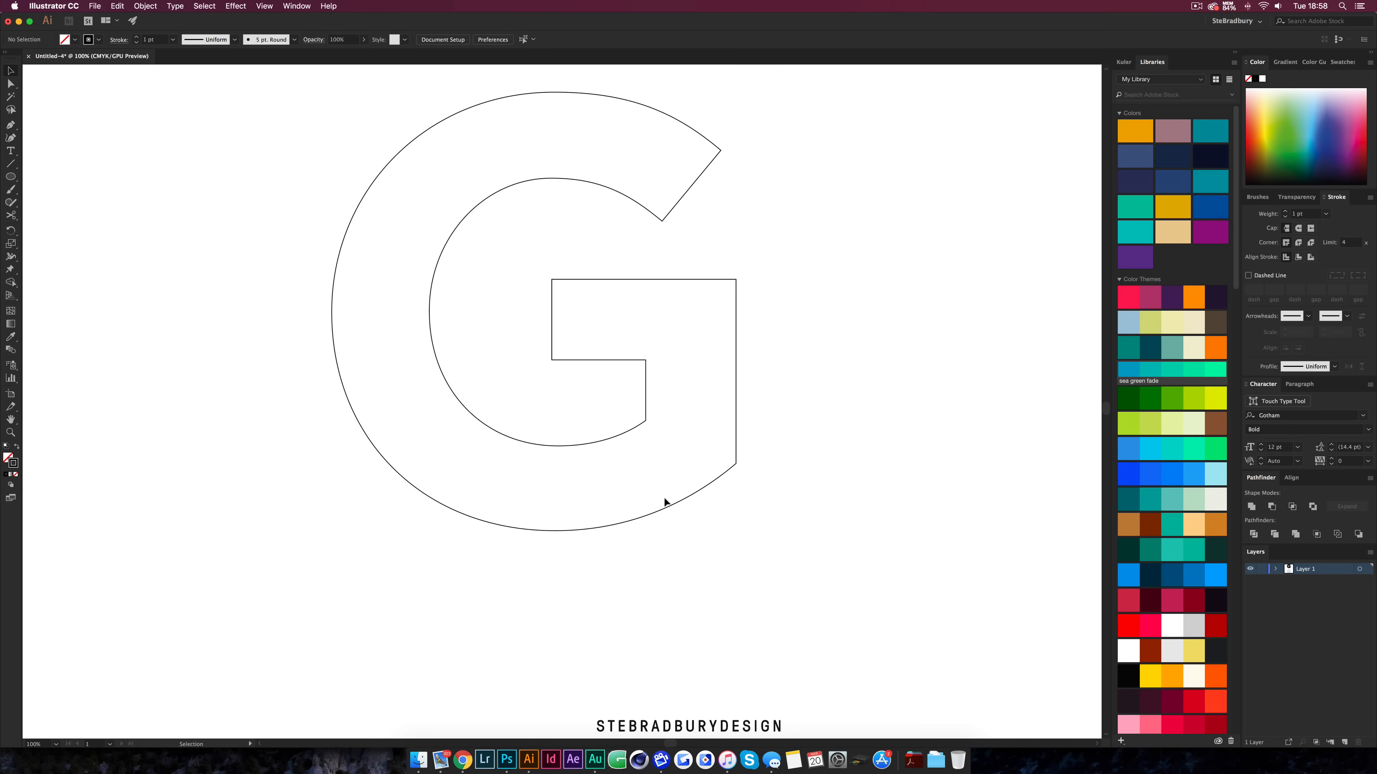
{"action": "scroll", "coordinate": [664, 496], "scroll_direction": "up", "scroll_amount": 1}
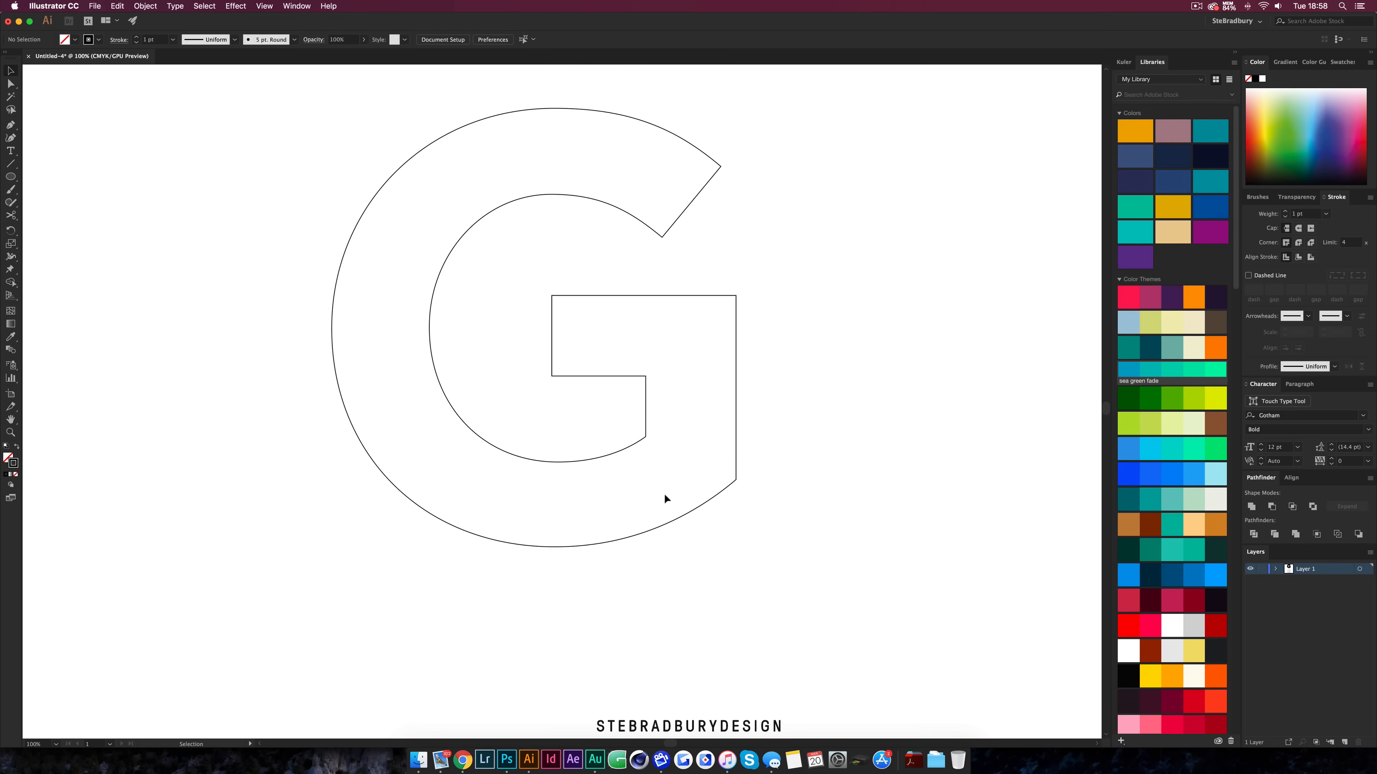
{"action": "left_click", "coordinate": [735, 429]}
{"action": "right_click", "coordinate": [735, 430]}
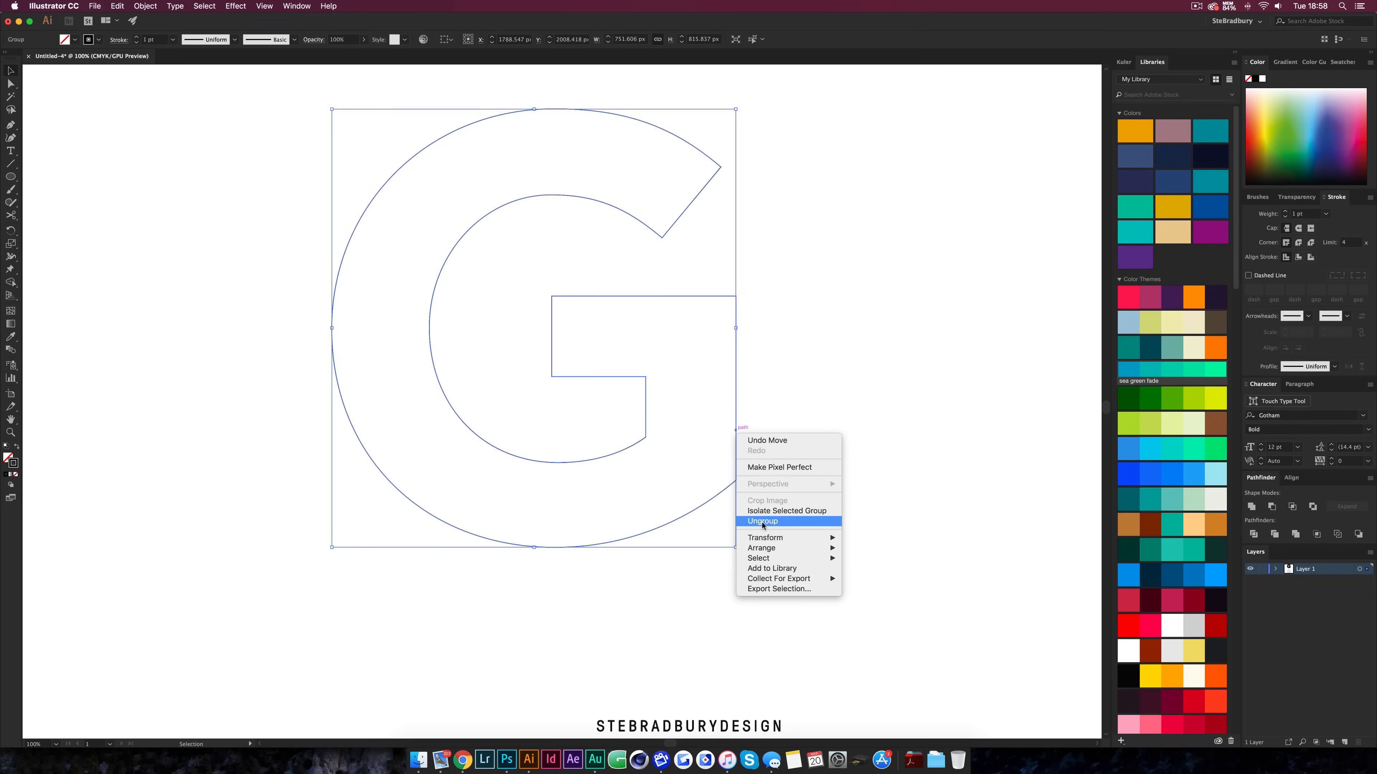
{"action": "left_click", "coordinate": [763, 521]}
{"action": "right_click", "coordinate": [737, 422]}
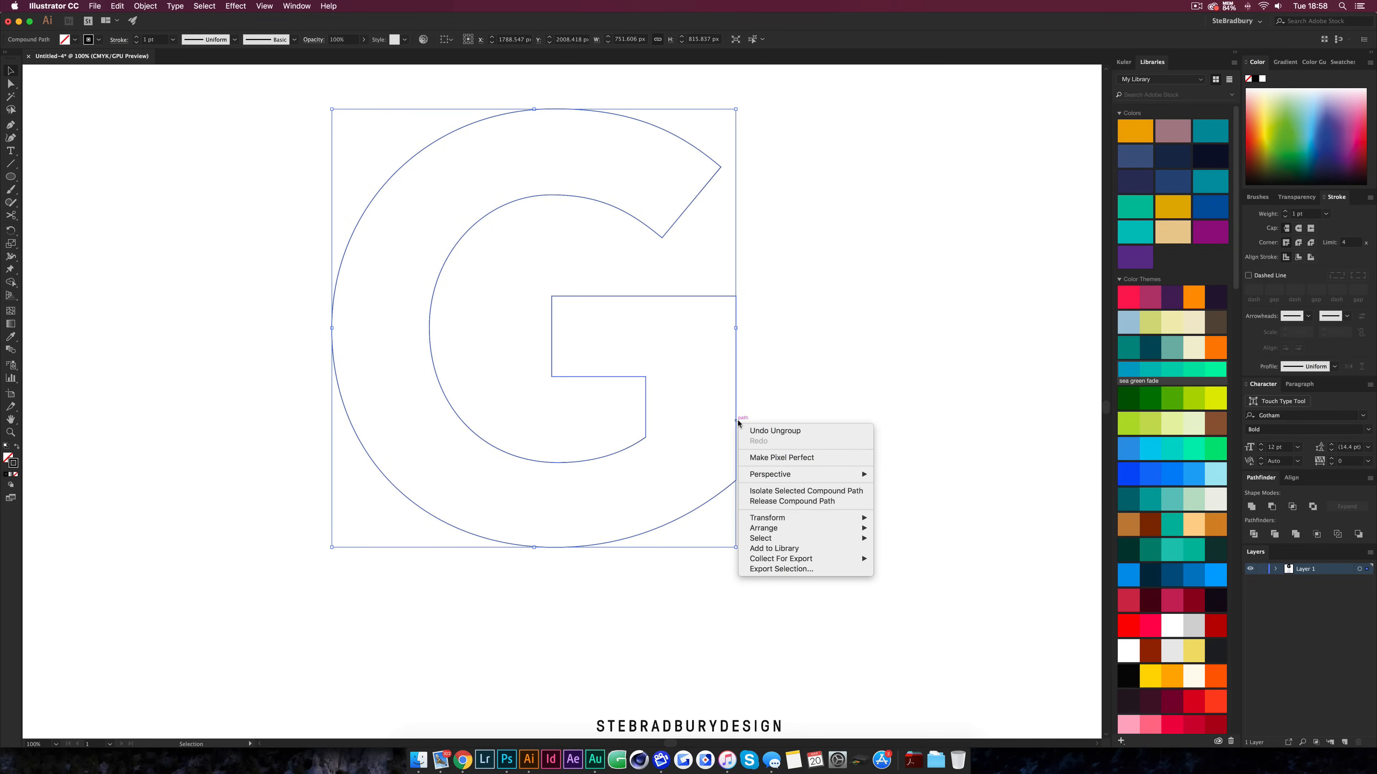
{"action": "left_click", "coordinate": [774, 502]}
Cut the G's outline with Scissors at both tail corners and at both ends of the top diagonal terminal
{"action": "left_click", "coordinate": [777, 475]}
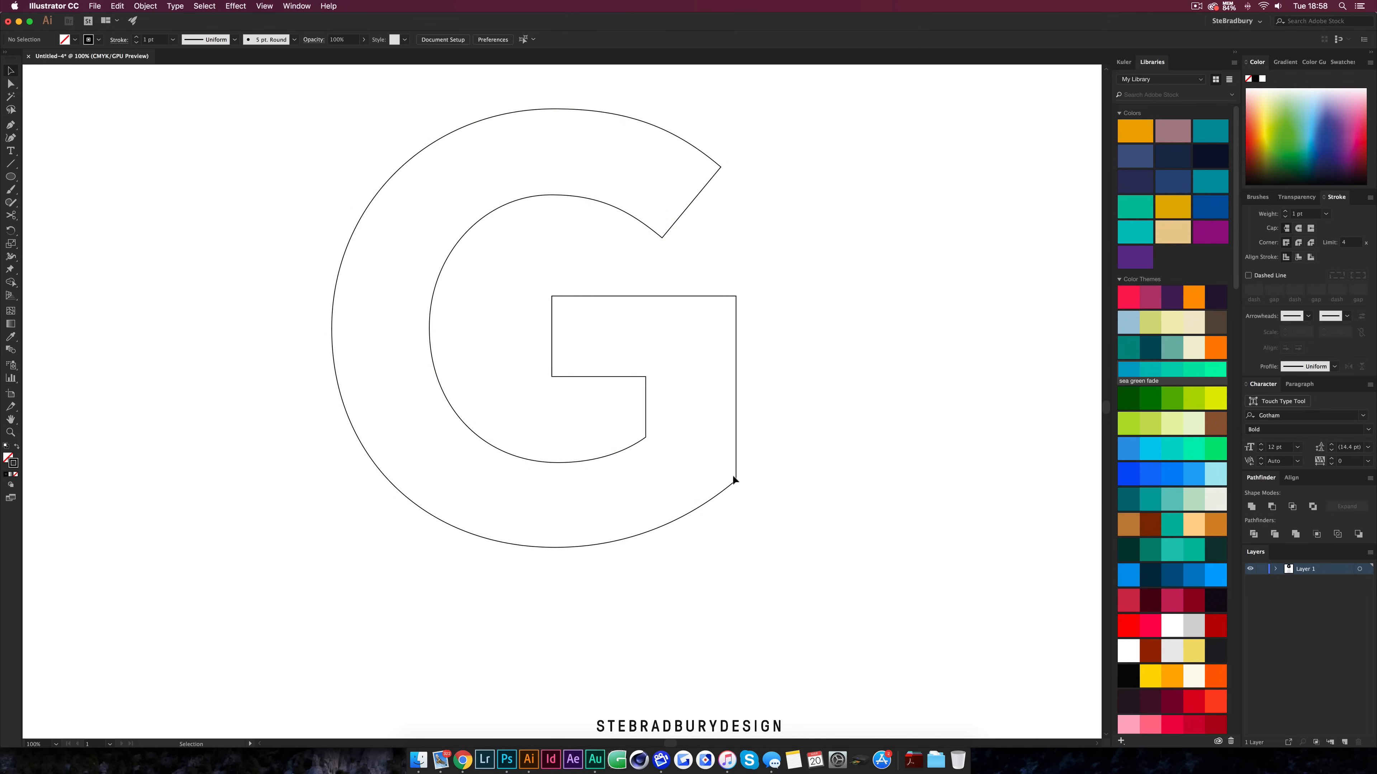
{"action": "left_click_drag", "start_coordinate": [736, 480], "coordinate": [844, 512]}
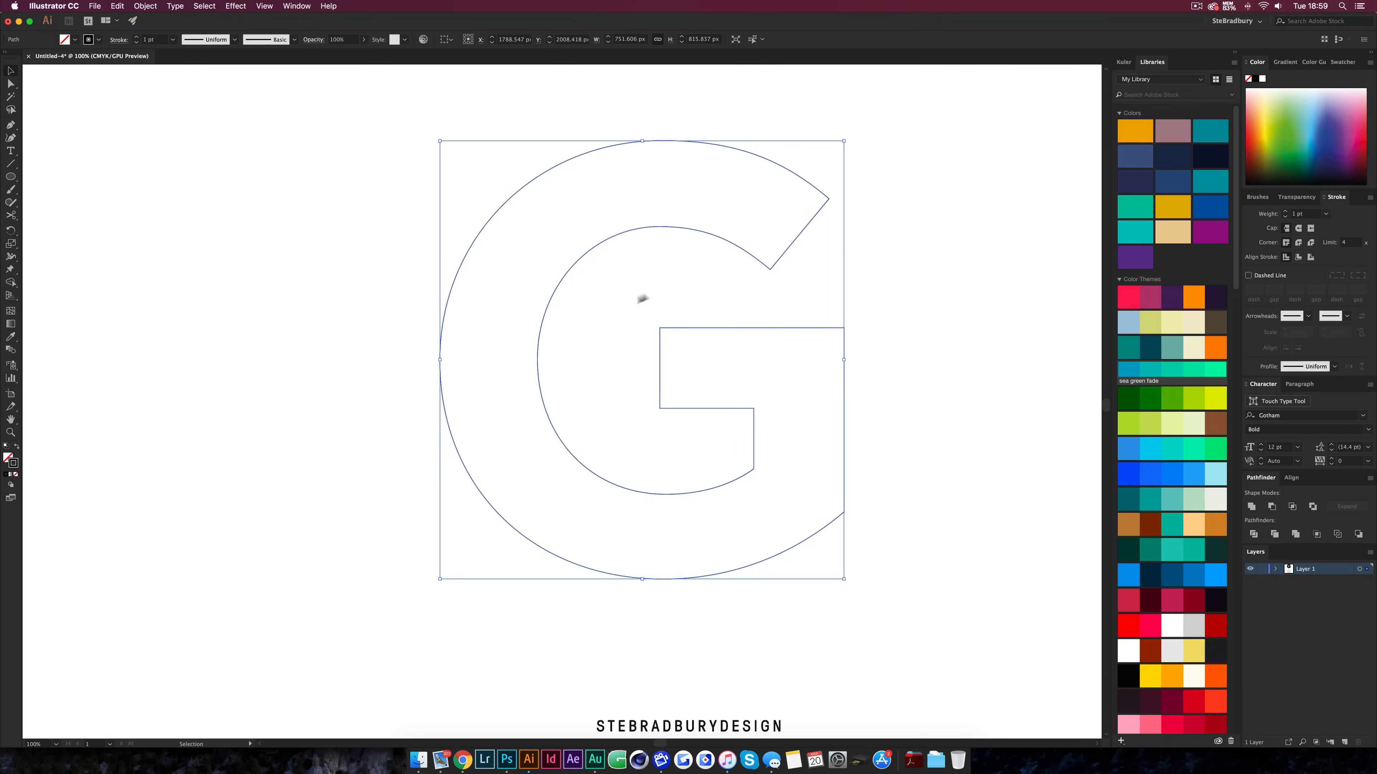
{"action": "left_click", "coordinate": [757, 512]}
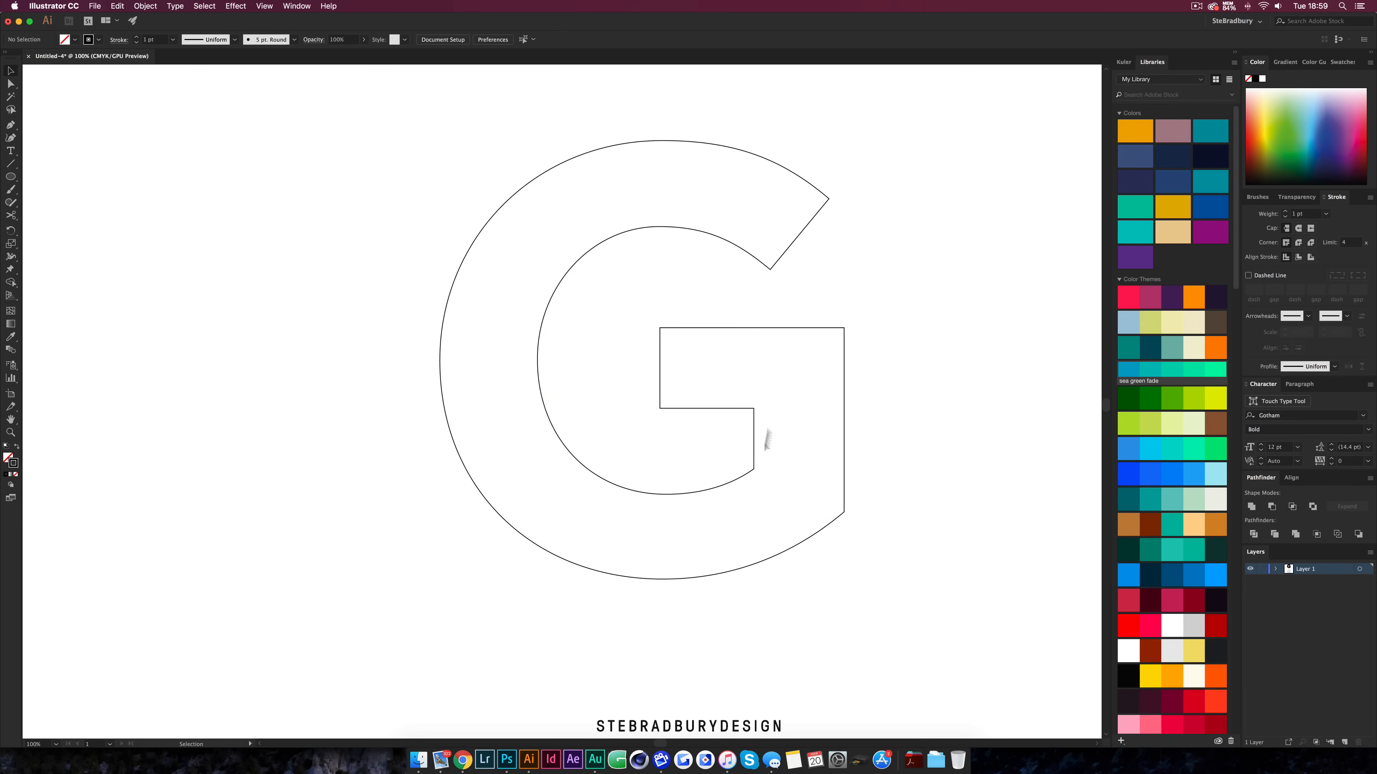
{"action": "left_click", "coordinate": [754, 469]}
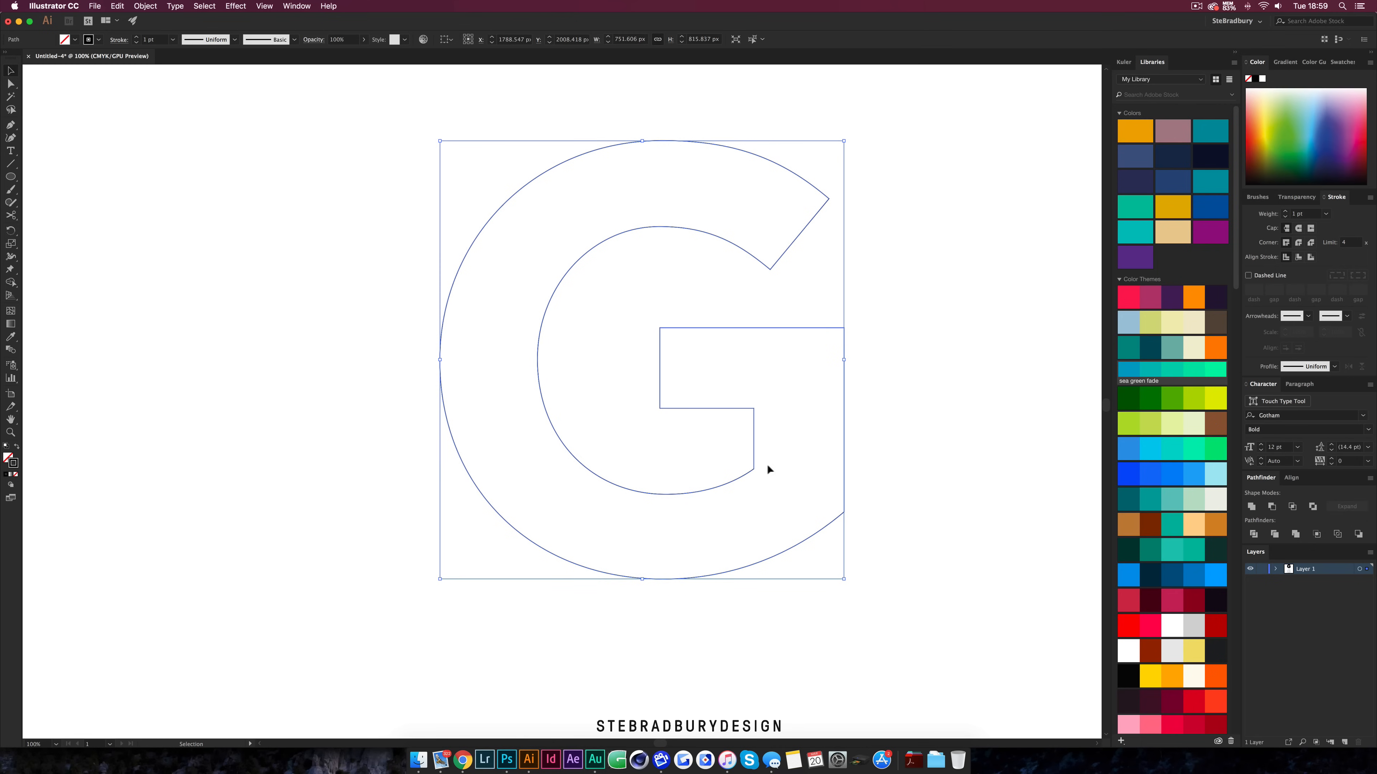
{"action": "key", "text": "c"}
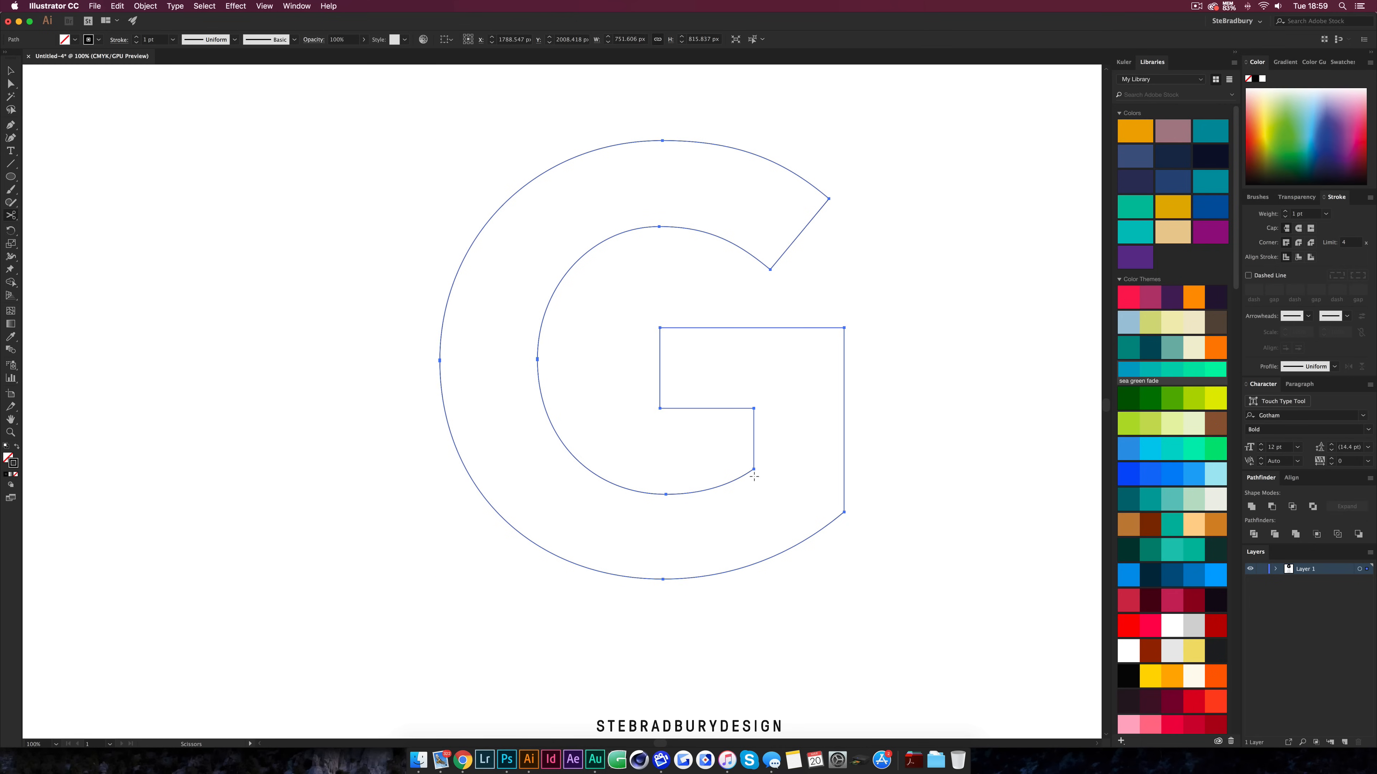
{"action": "left_click", "coordinate": [753, 469]}
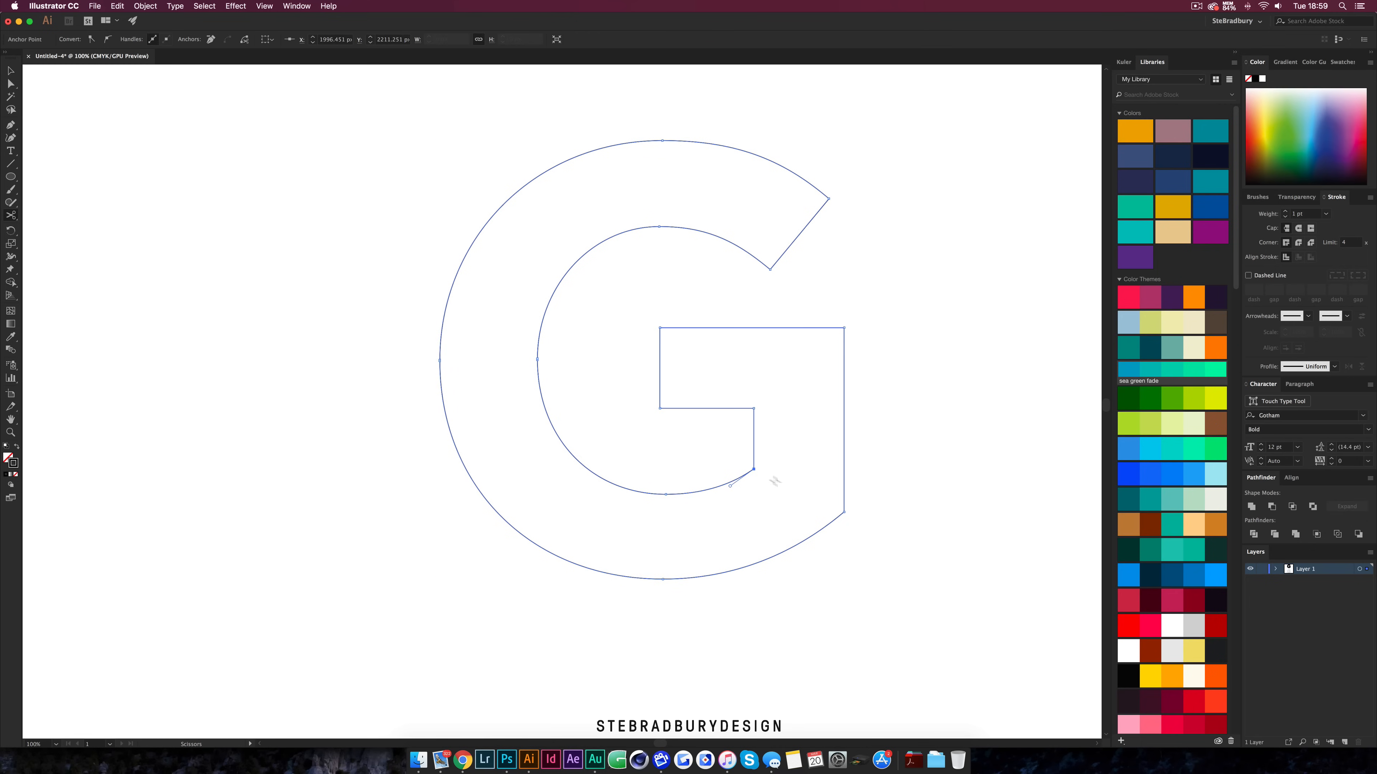
{"action": "left_click", "coordinate": [844, 512]}
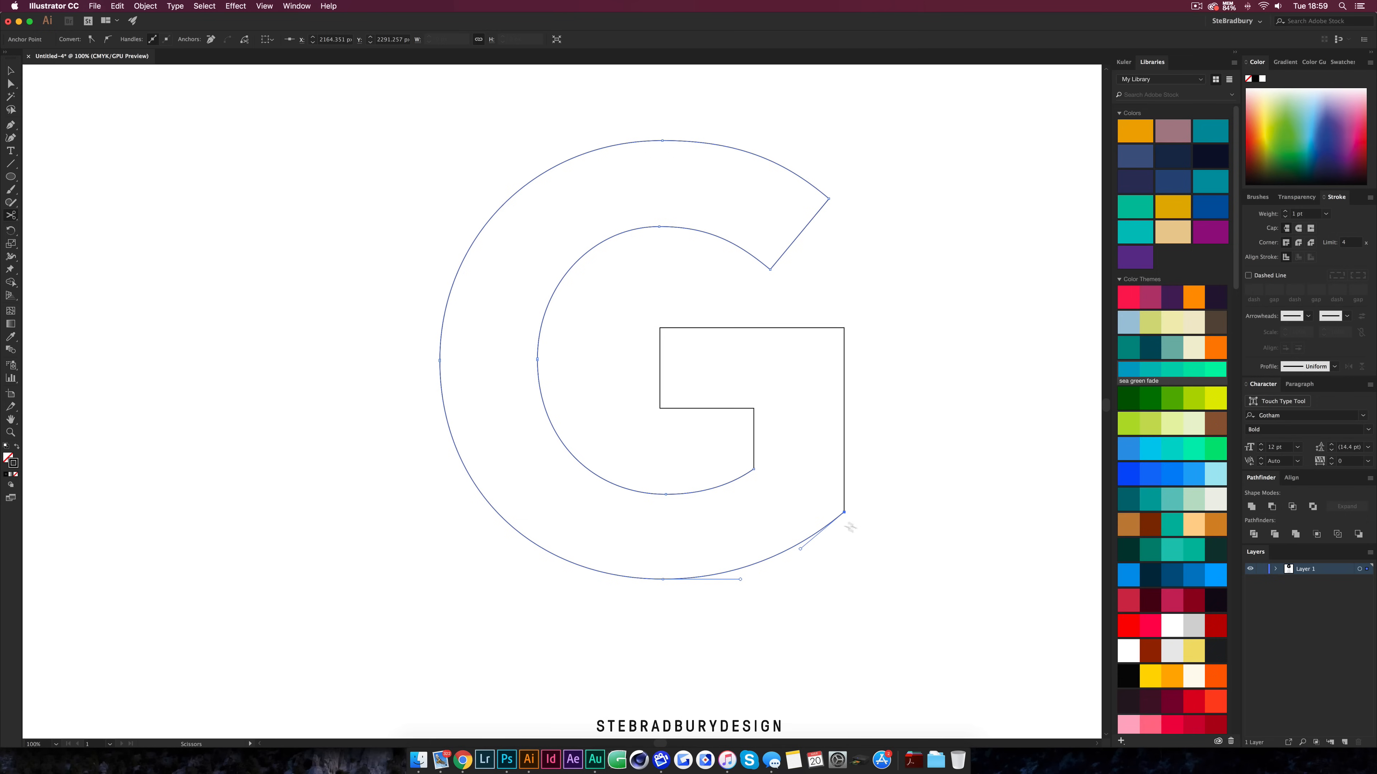
{"action": "left_click", "coordinate": [769, 268]}
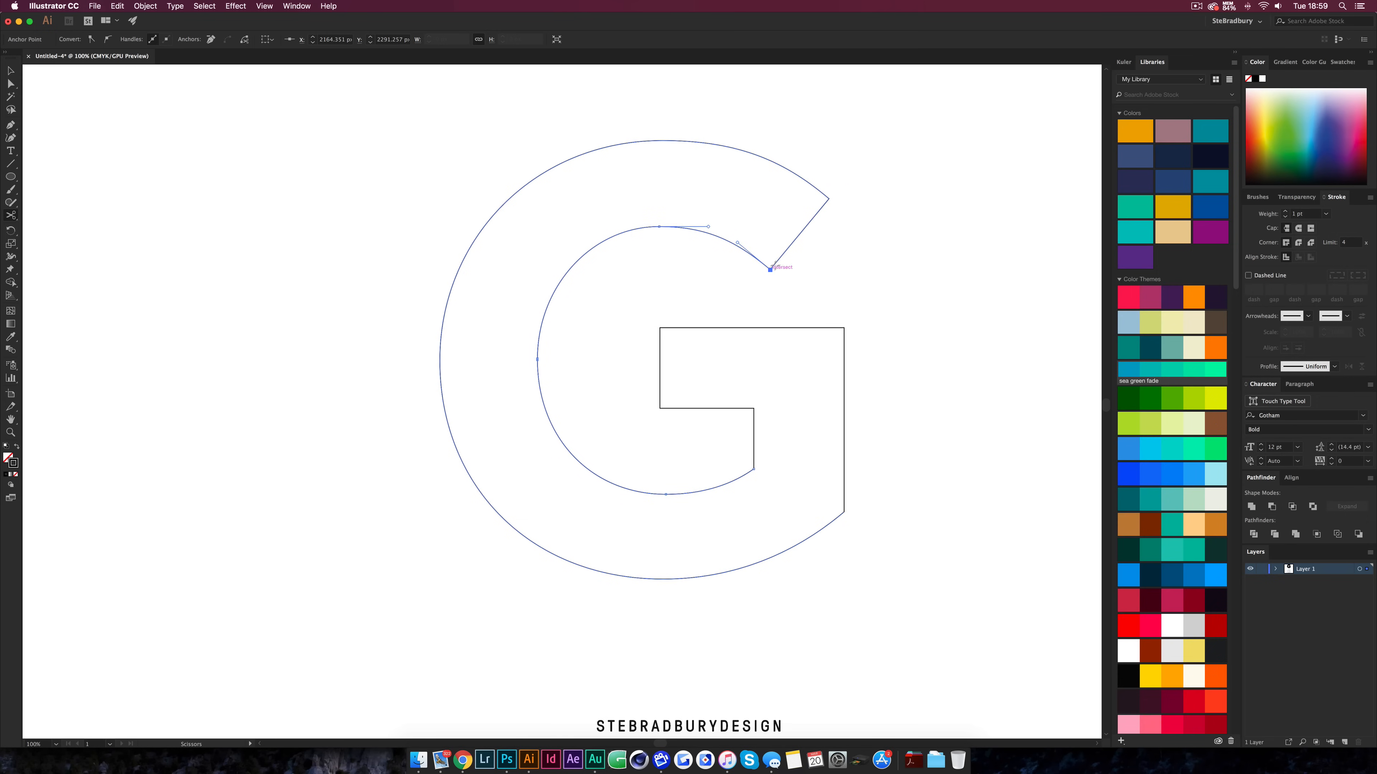
{"action": "left_click", "coordinate": [828, 198]}
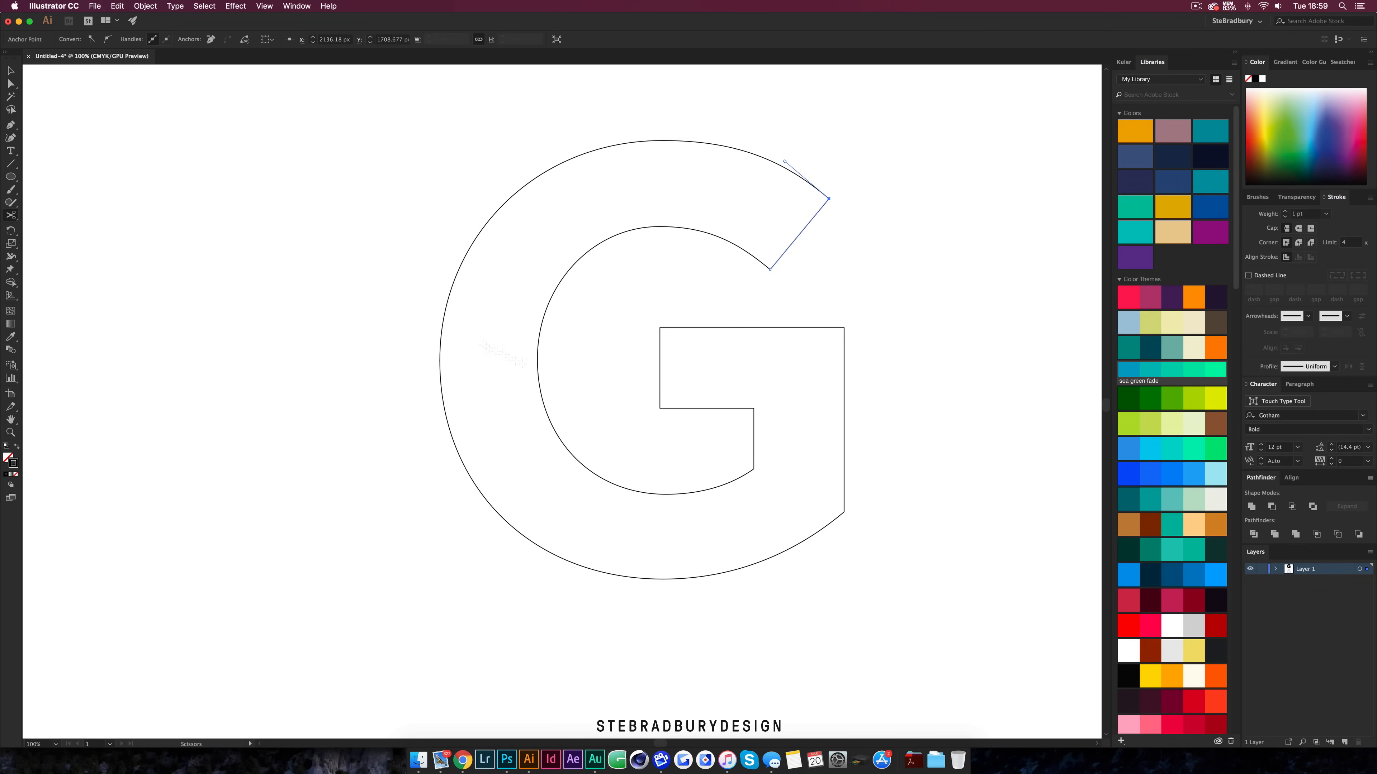
Select the outer and inner arcs and blend between them to create a middle curve
{"action": "left_click", "coordinate": [11, 71]}
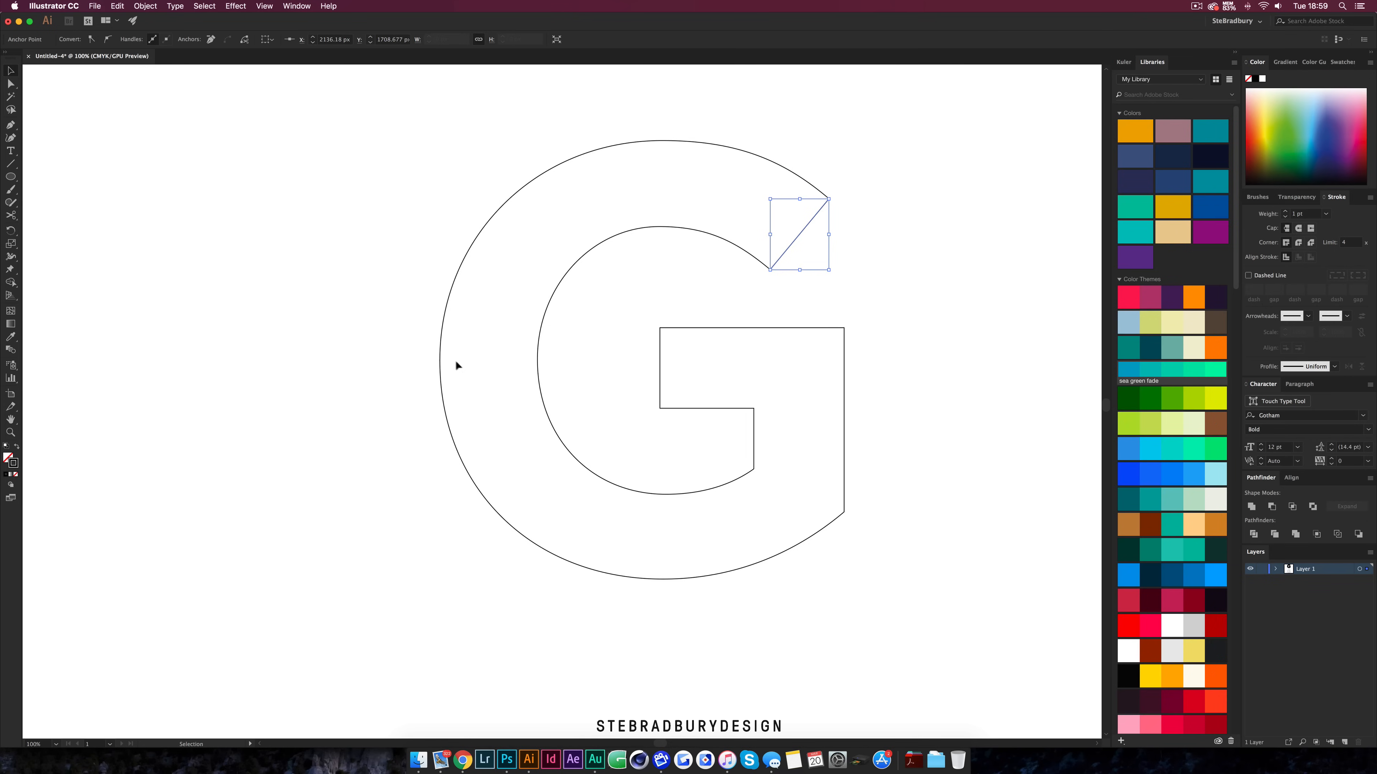
{"action": "left_click_drag", "start_coordinate": [422, 347], "coordinate": [548, 364]}
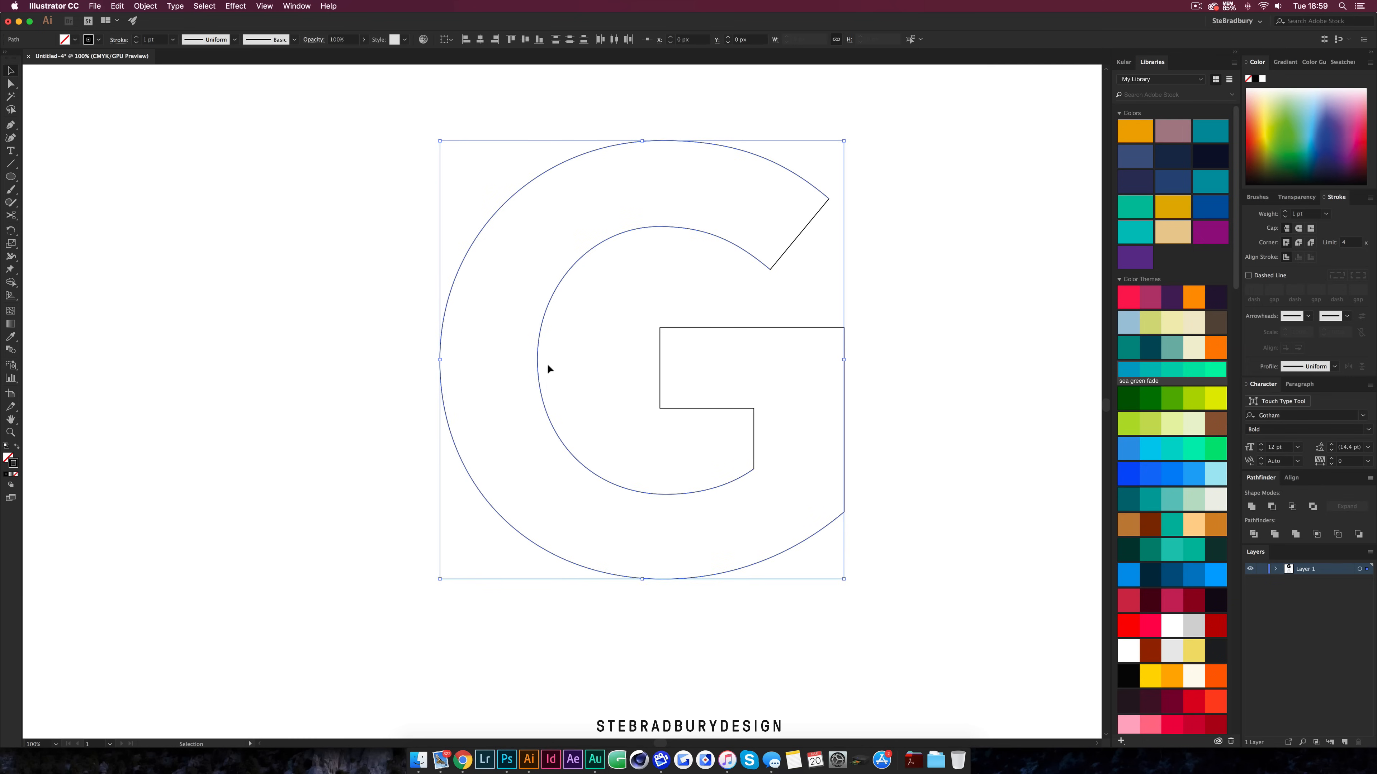
{"action": "left_click", "coordinate": [11, 351]}
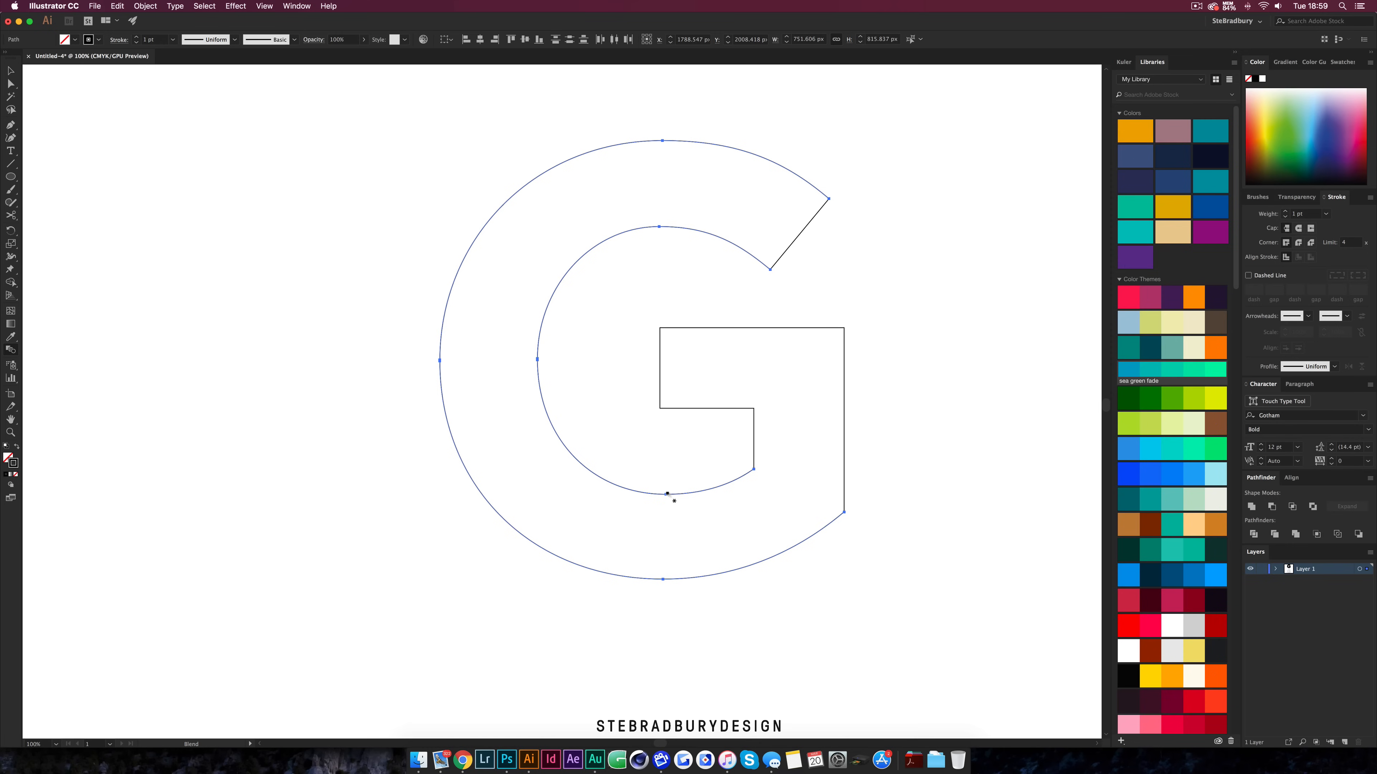
{"action": "left_click", "coordinate": [663, 579]}
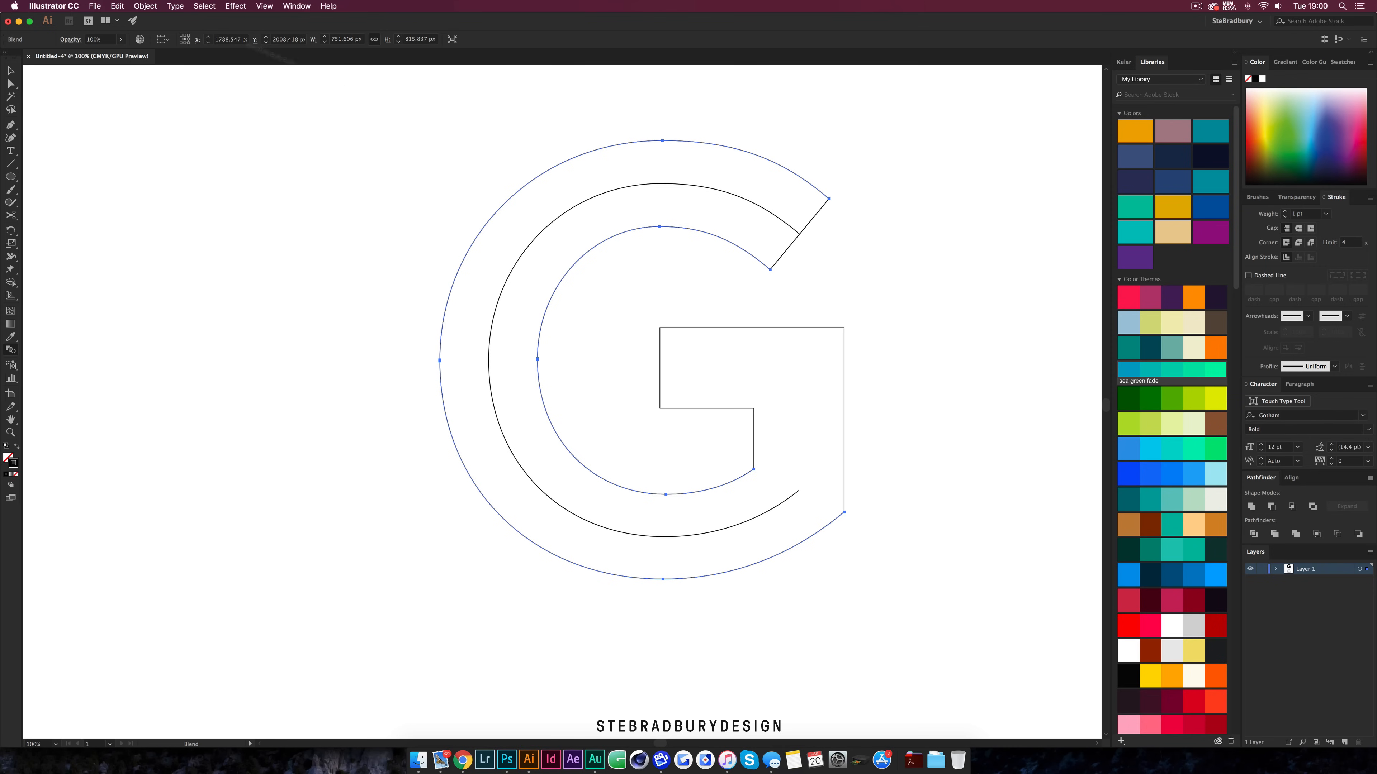
Expand the blend into ordinary paths
{"action": "left_click", "coordinate": [10, 71]}
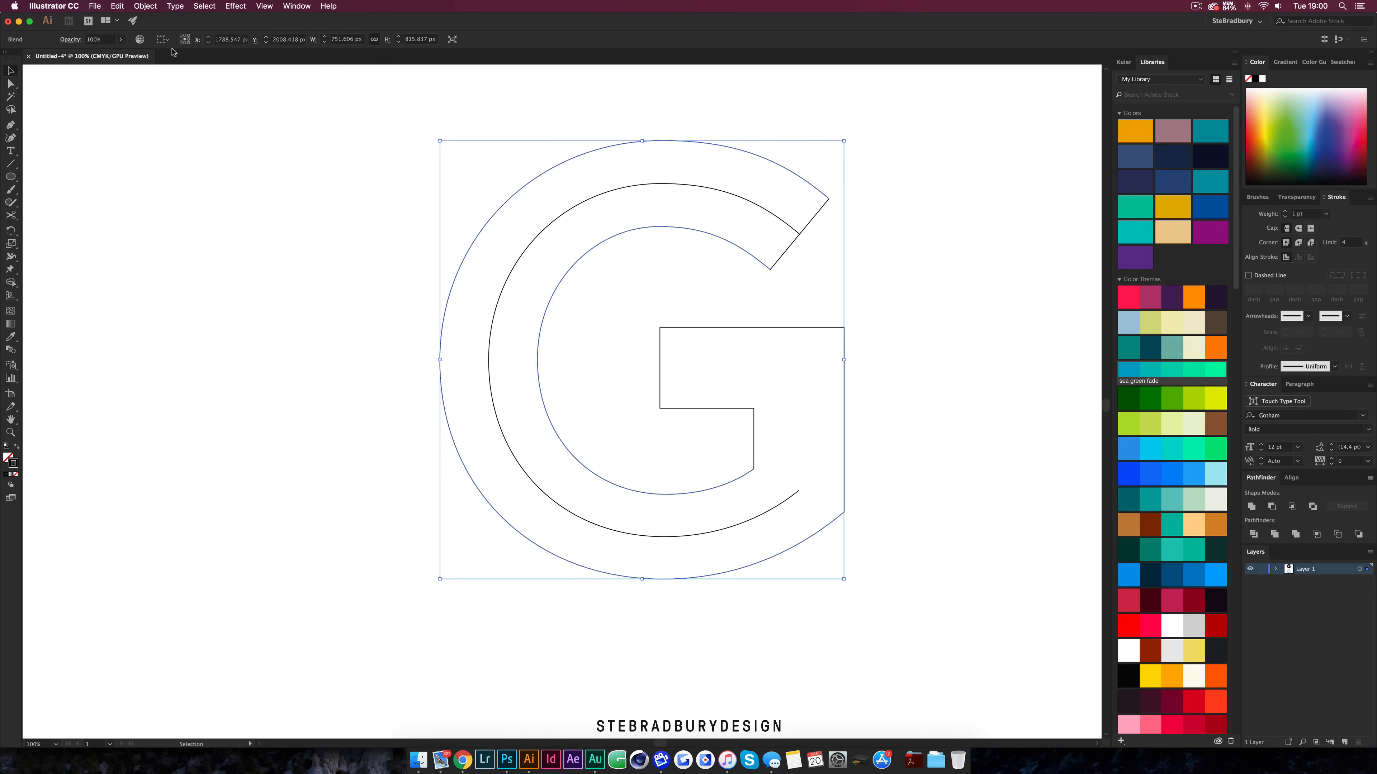
{"action": "left_click", "coordinate": [148, 6]}
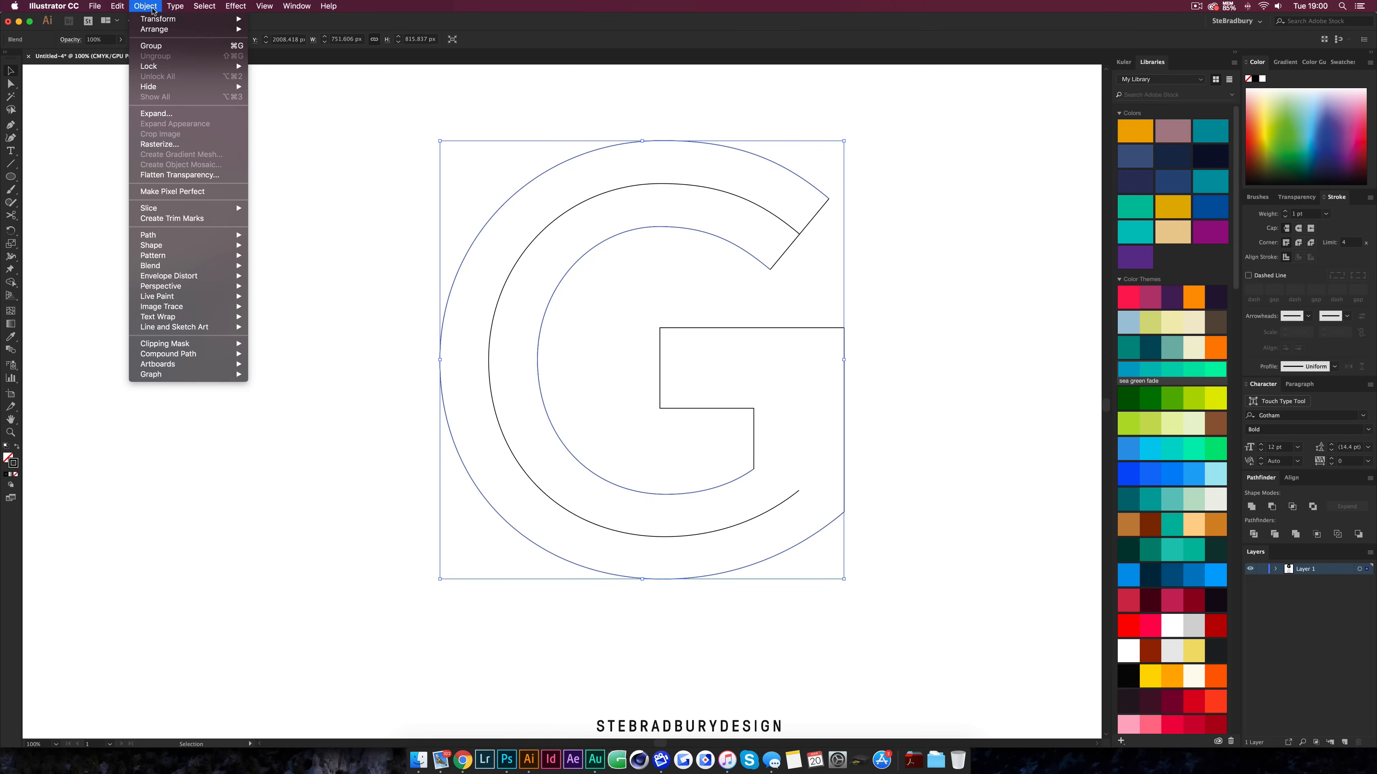
{"action": "left_click", "coordinate": [171, 118]}
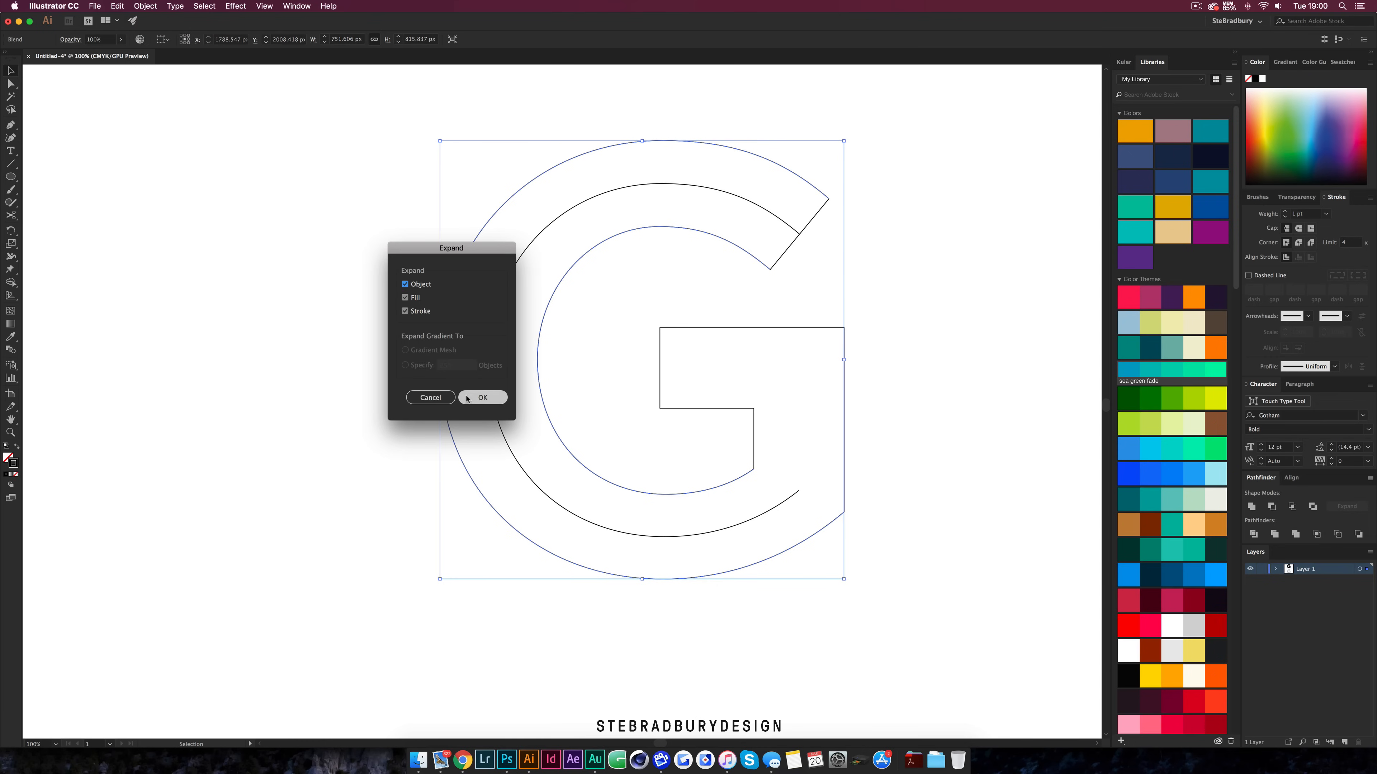
{"action": "left_click", "coordinate": [478, 398]}
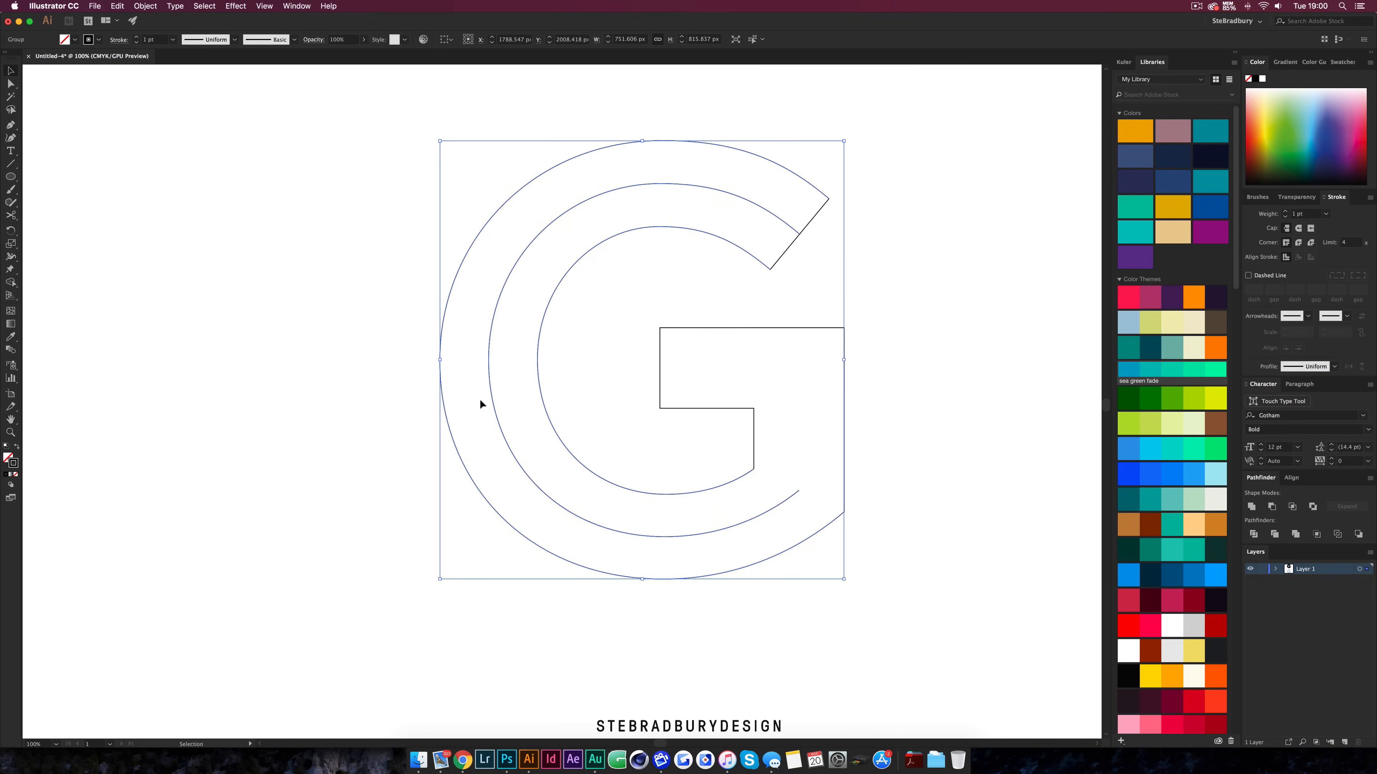
Ungroup the expanded blend paths so each curve can be selected separately
{"action": "right_click", "coordinate": [589, 526]}
{"action": "left_click", "coordinate": [461, 629]}
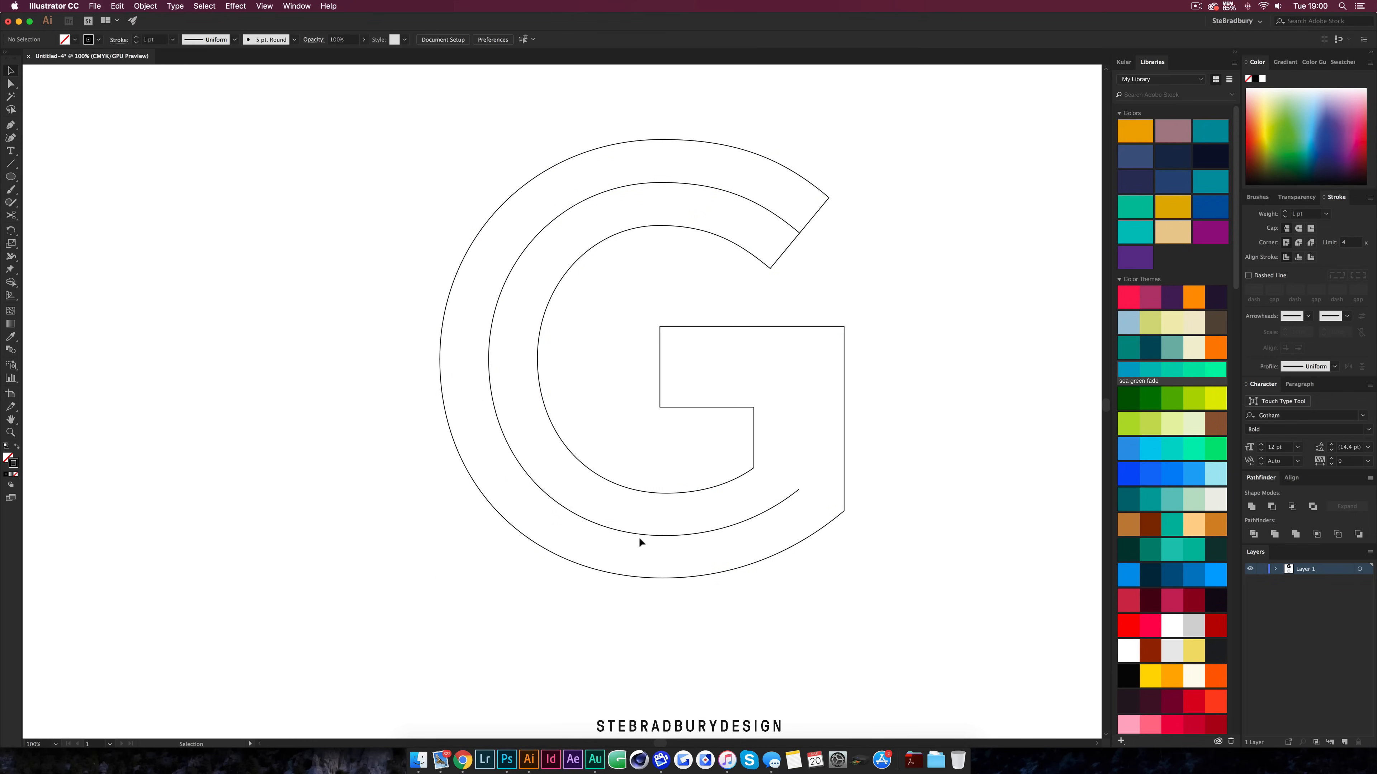
{"action": "left_click", "coordinate": [657, 537]}
{"action": "left_click", "coordinate": [810, 536]}
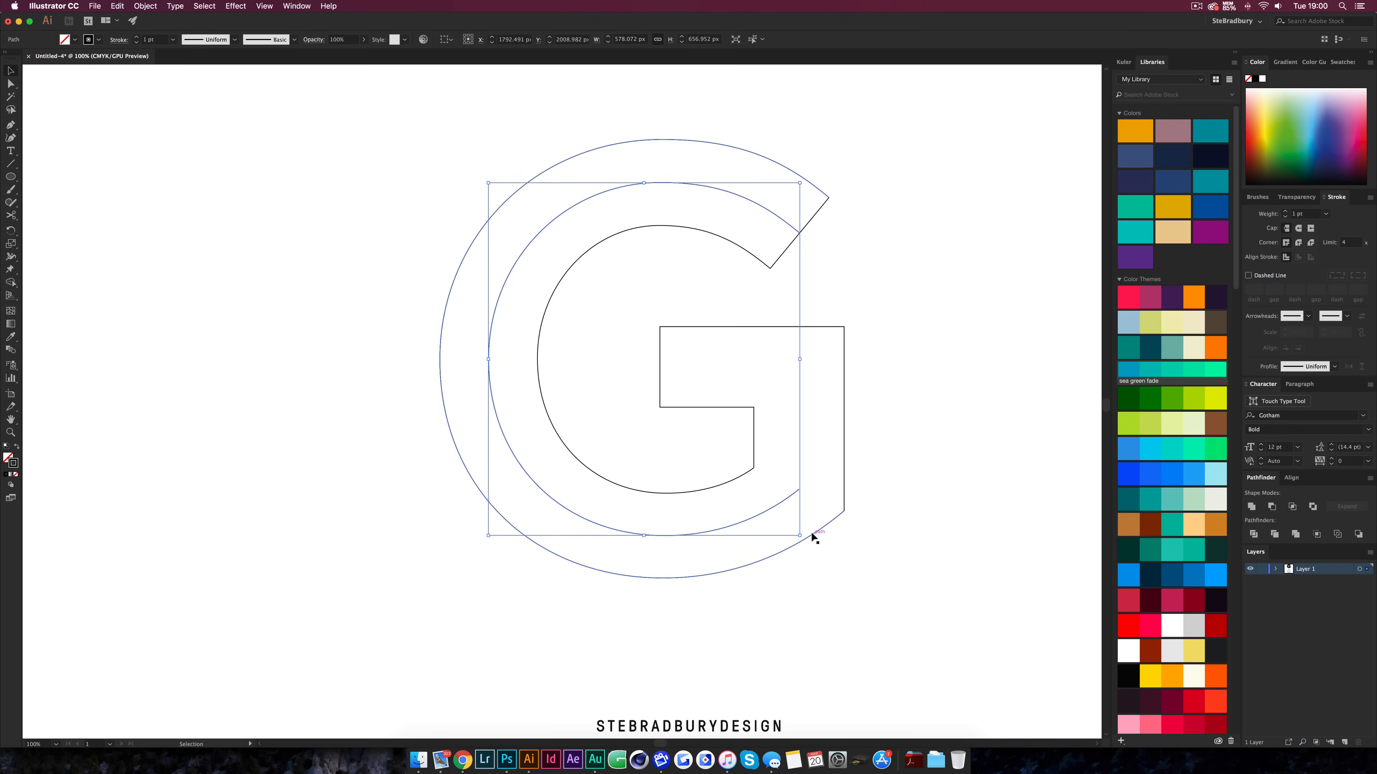
{"action": "left_click", "coordinate": [744, 477]}
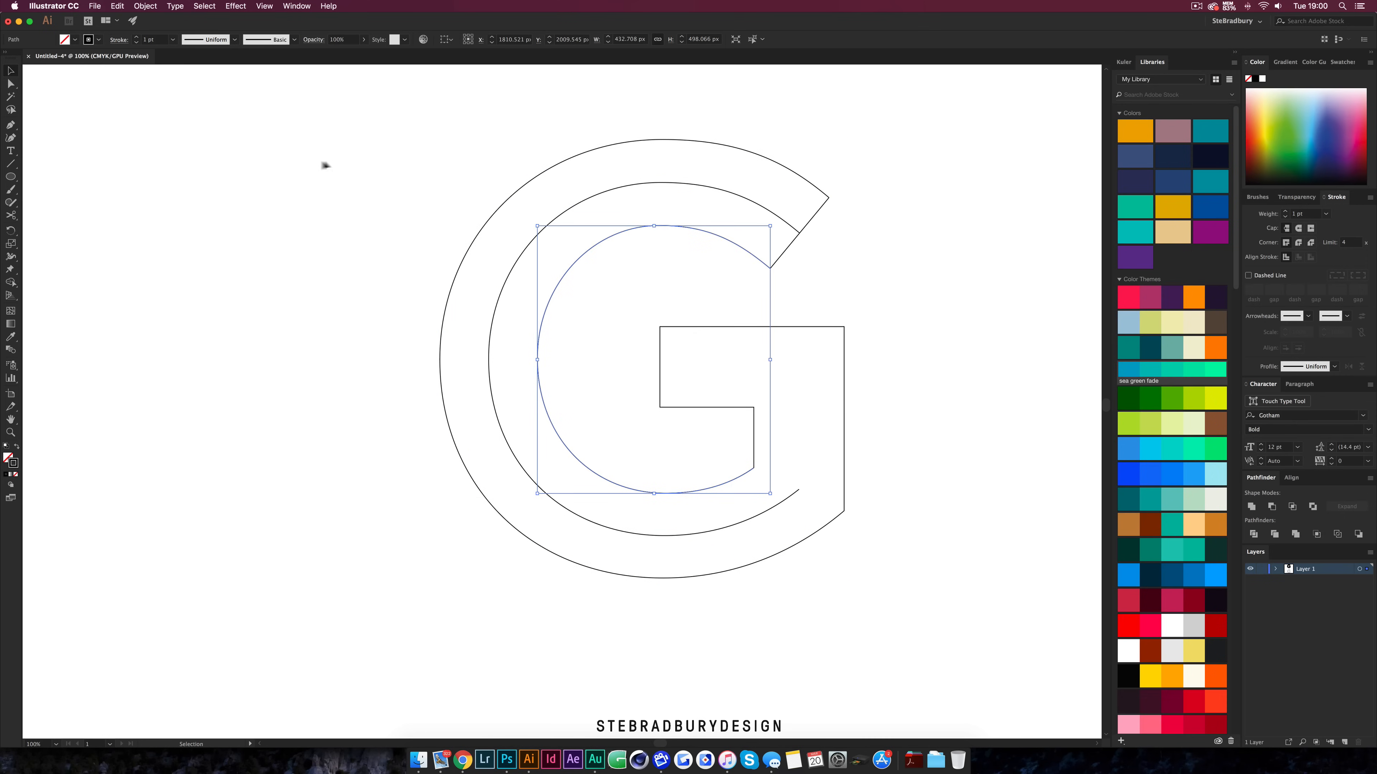
Join the inner arc with the top diagonal segment at their shared corner point
{"action": "left_click", "coordinate": [307, 167]}
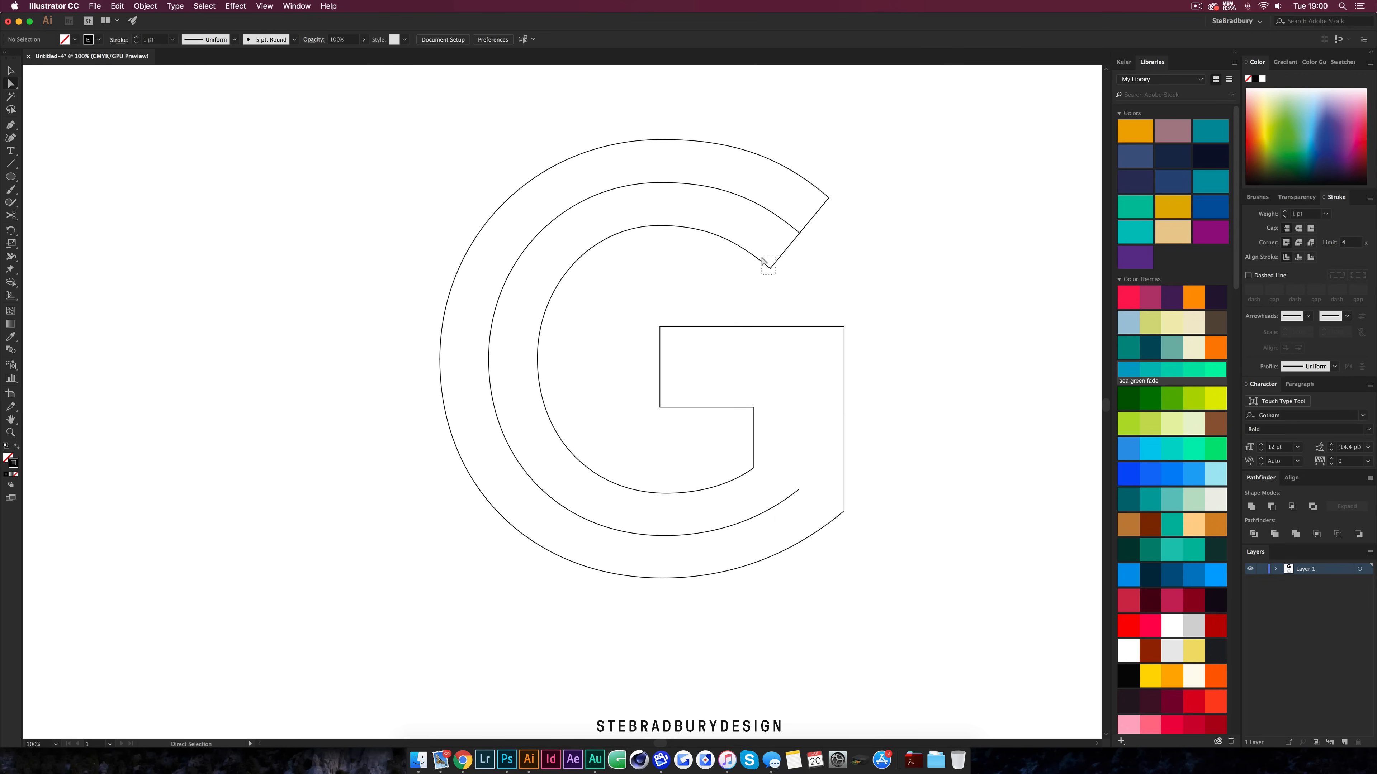
{"action": "left_click", "coordinate": [770, 268]}
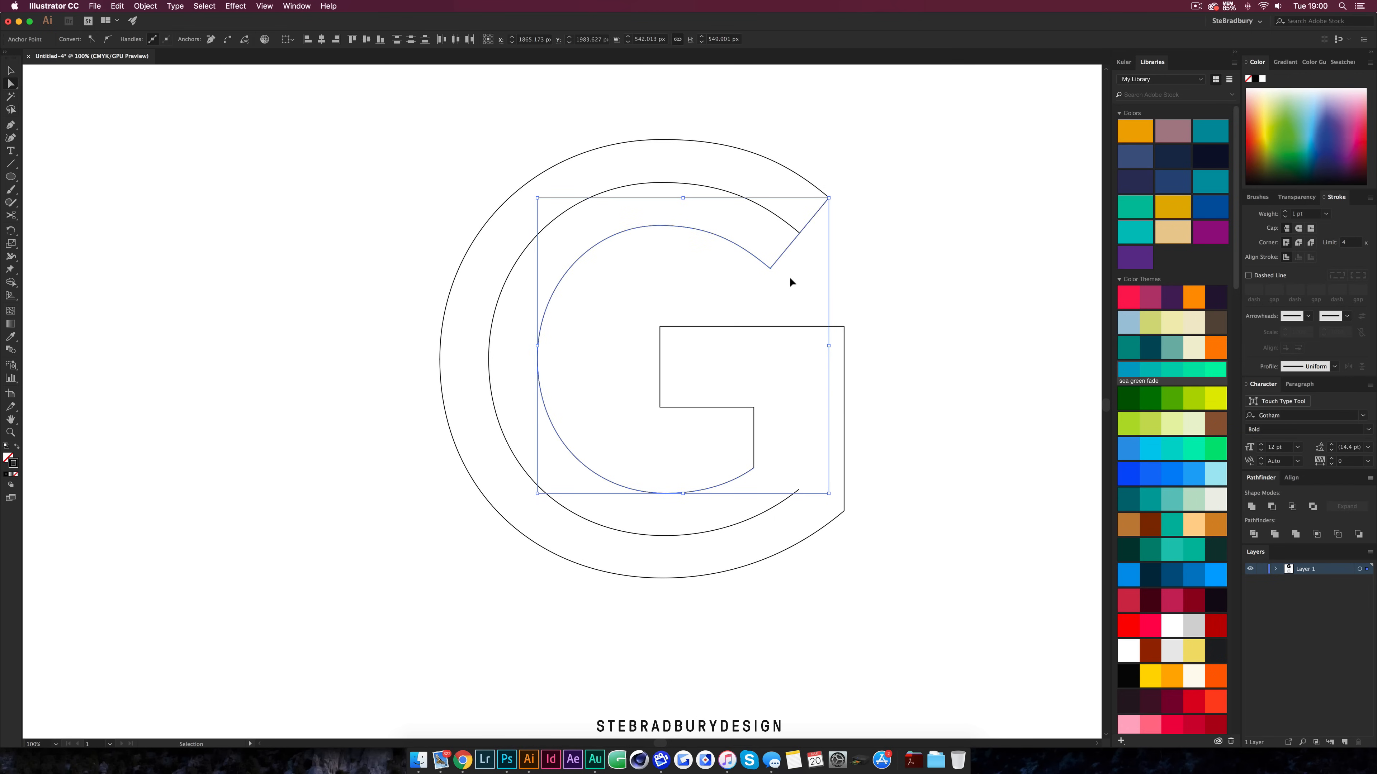
{"action": "key", "text": "super+j"}
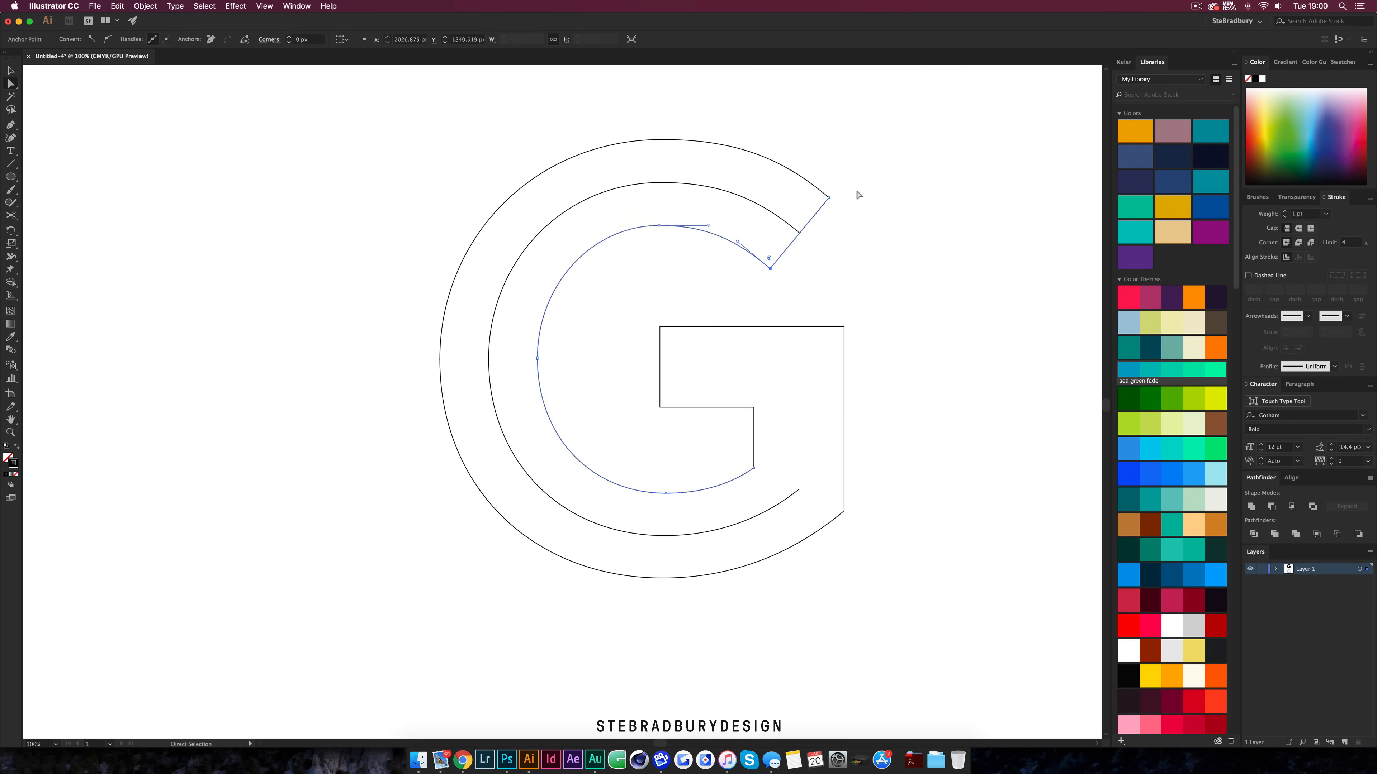
Join the outer arc with the top diagonal segment at the upper terminal's corner point
{"action": "left_click", "coordinate": [821, 185], "text": "shift"}
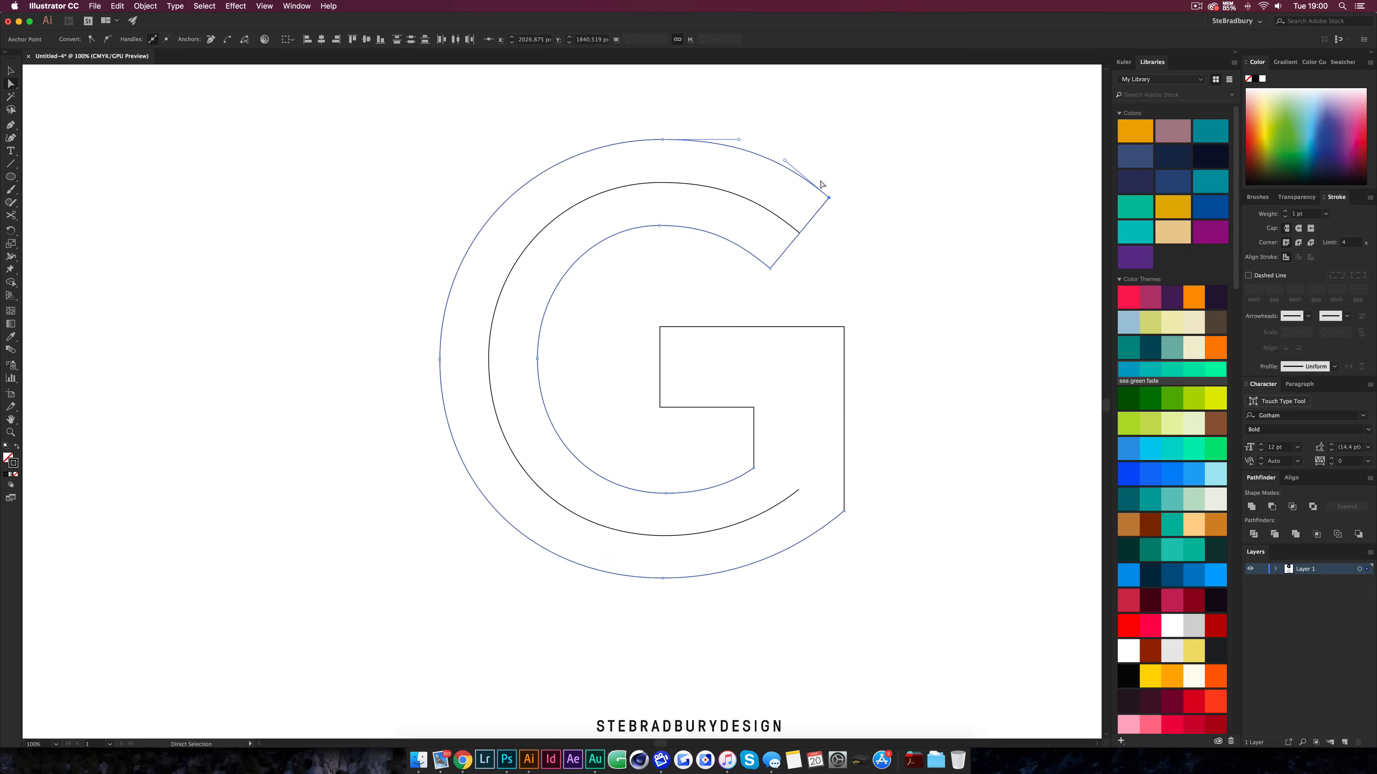
{"action": "key", "text": "super+j"}
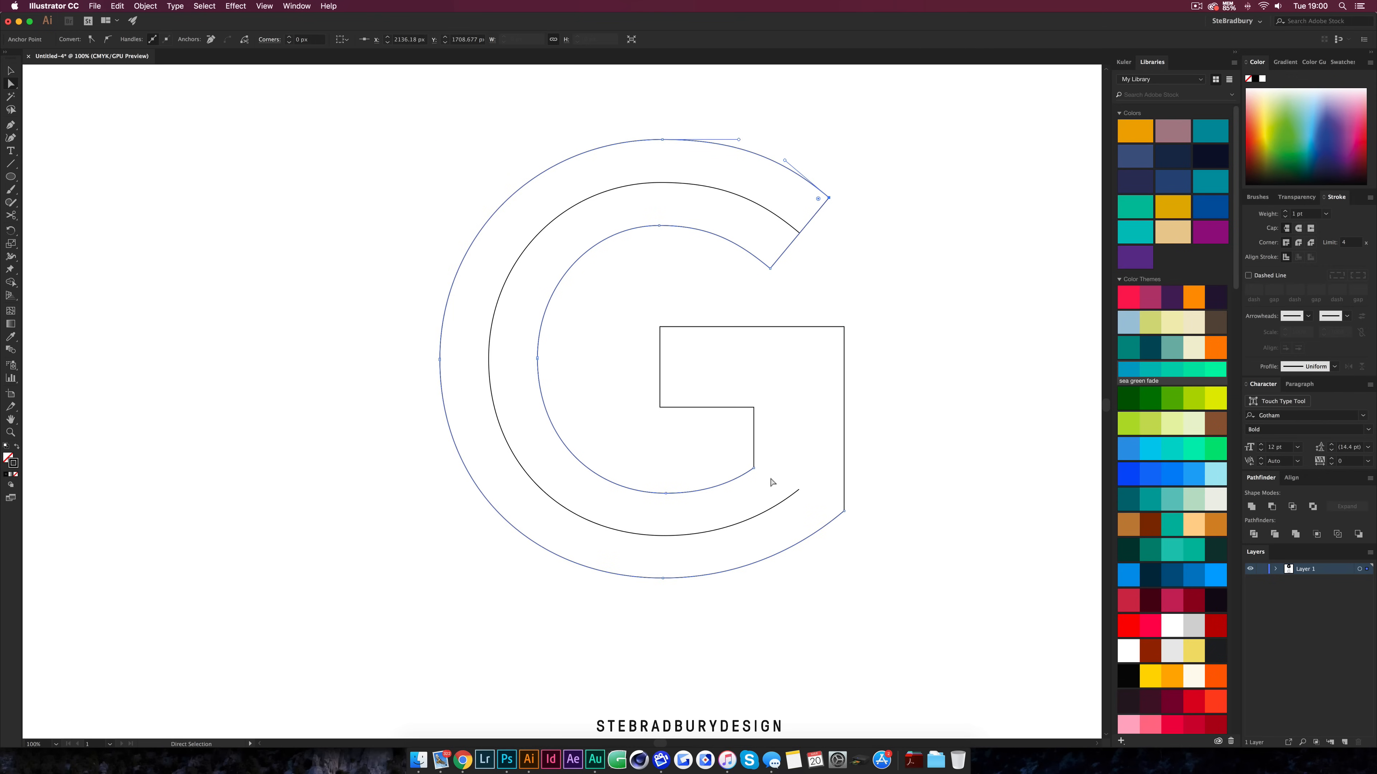
{"action": "left_click", "coordinate": [844, 511]}
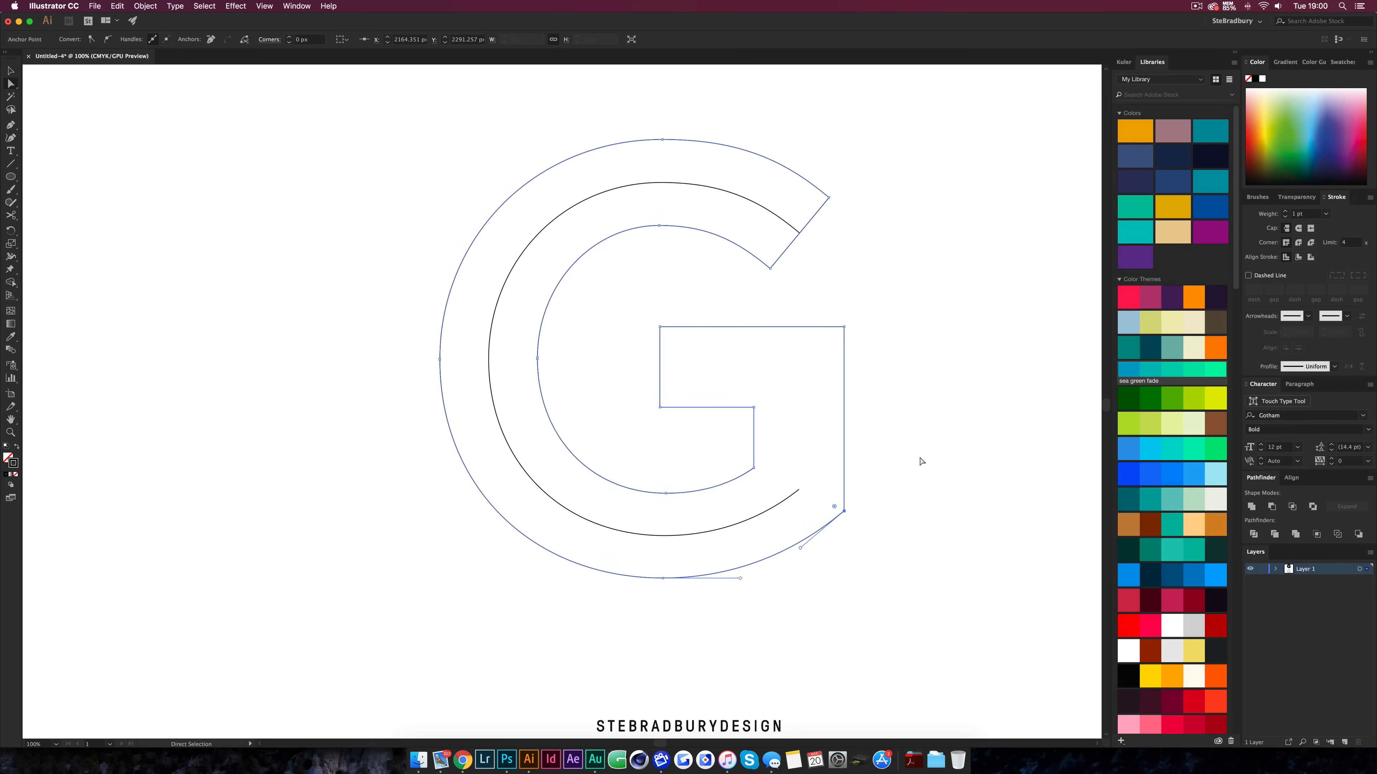
{"action": "left_click", "coordinate": [921, 461]}
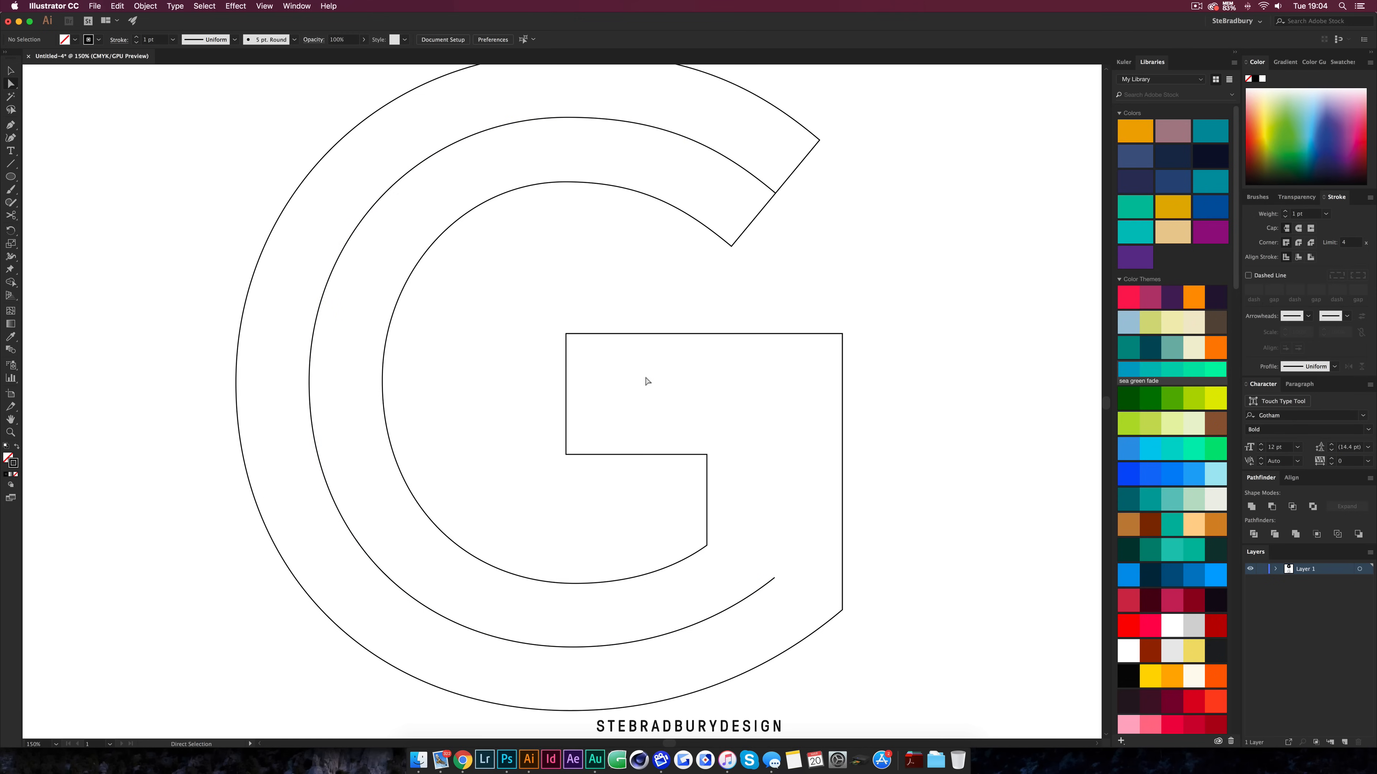
With the Pen tool, draw a bevel line from the crossbar's inner bottom corner to the outer bottom-right corner
{"action": "key", "text": "p"}
{"action": "left_click", "coordinate": [707, 546]}
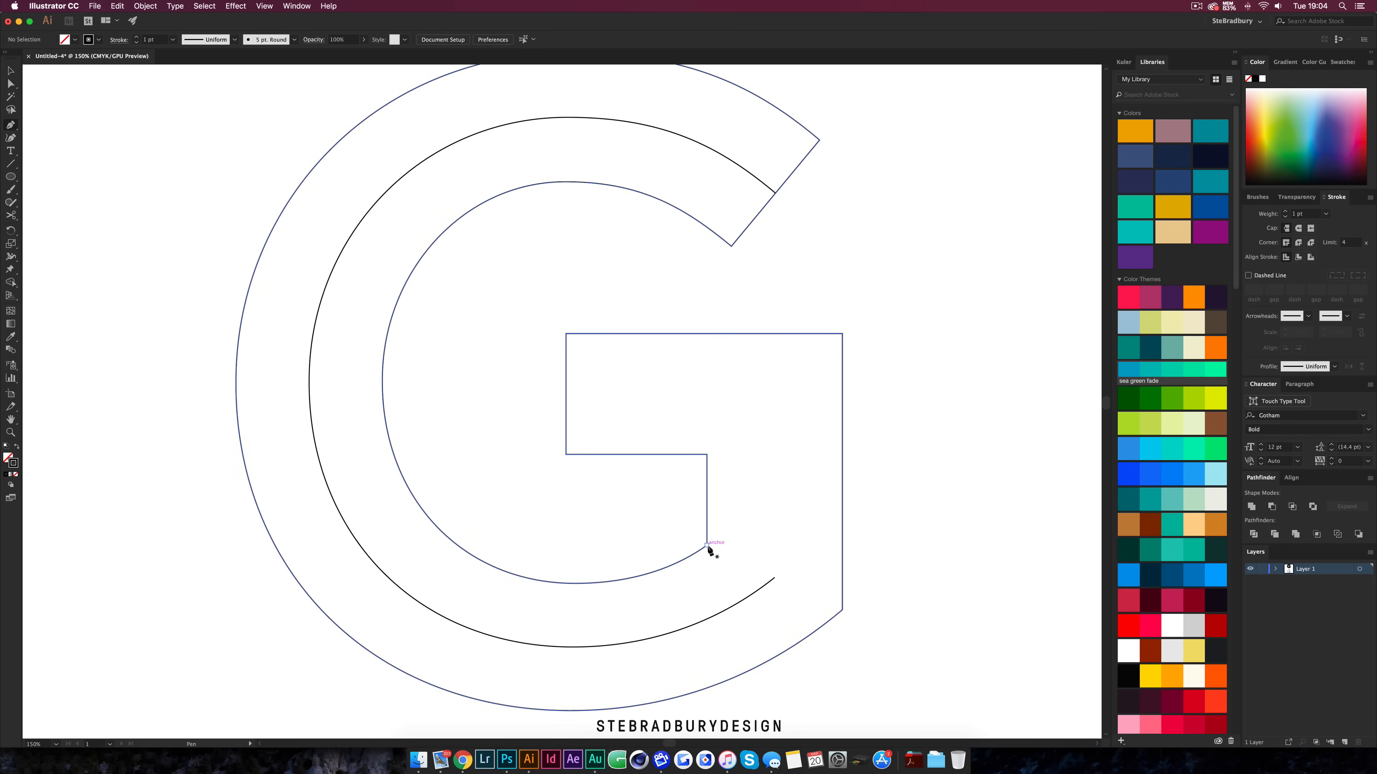
{"action": "left_click", "coordinate": [842, 610]}
{"action": "left_click", "coordinate": [901, 585], "text": "super"}
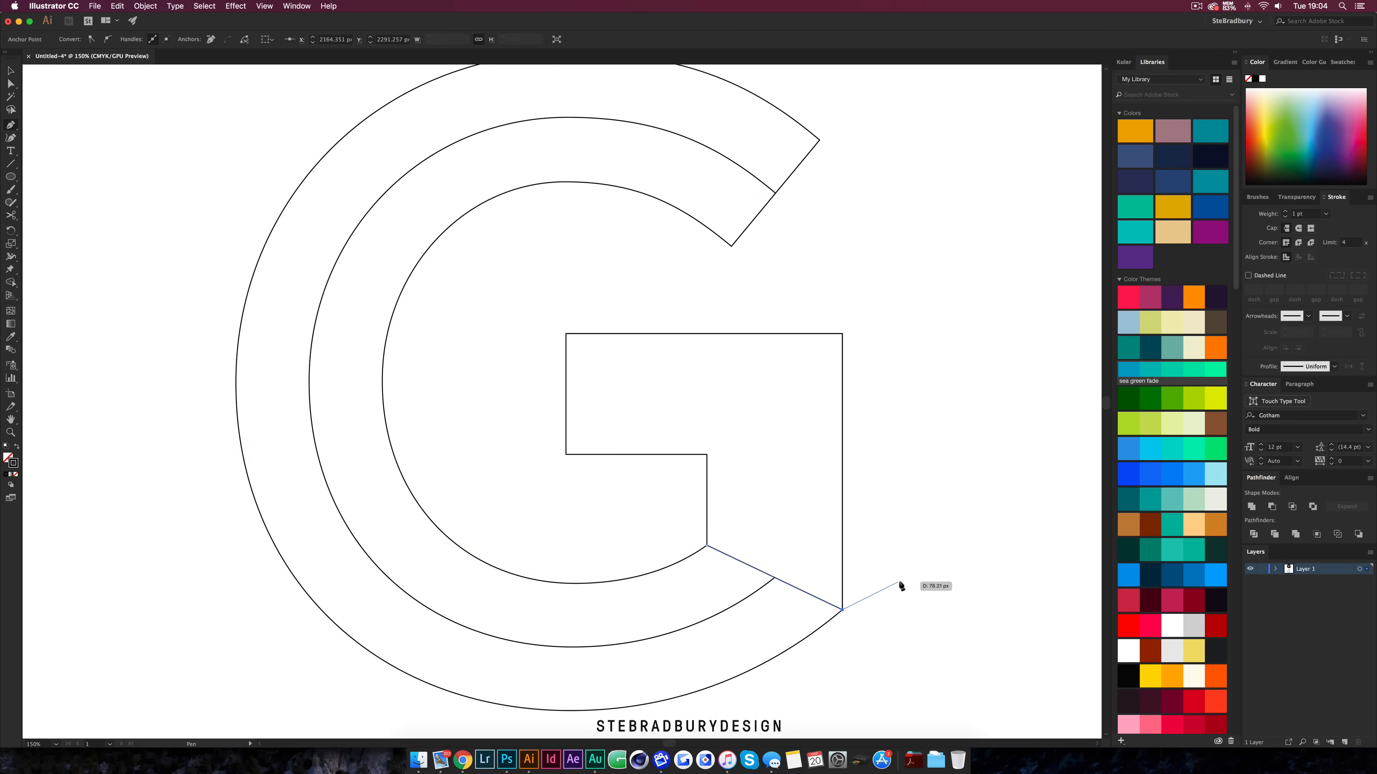
Draw a second bevel line from the crossbar's inner corner up to its top-right corner
{"action": "left_click", "coordinate": [707, 455]}
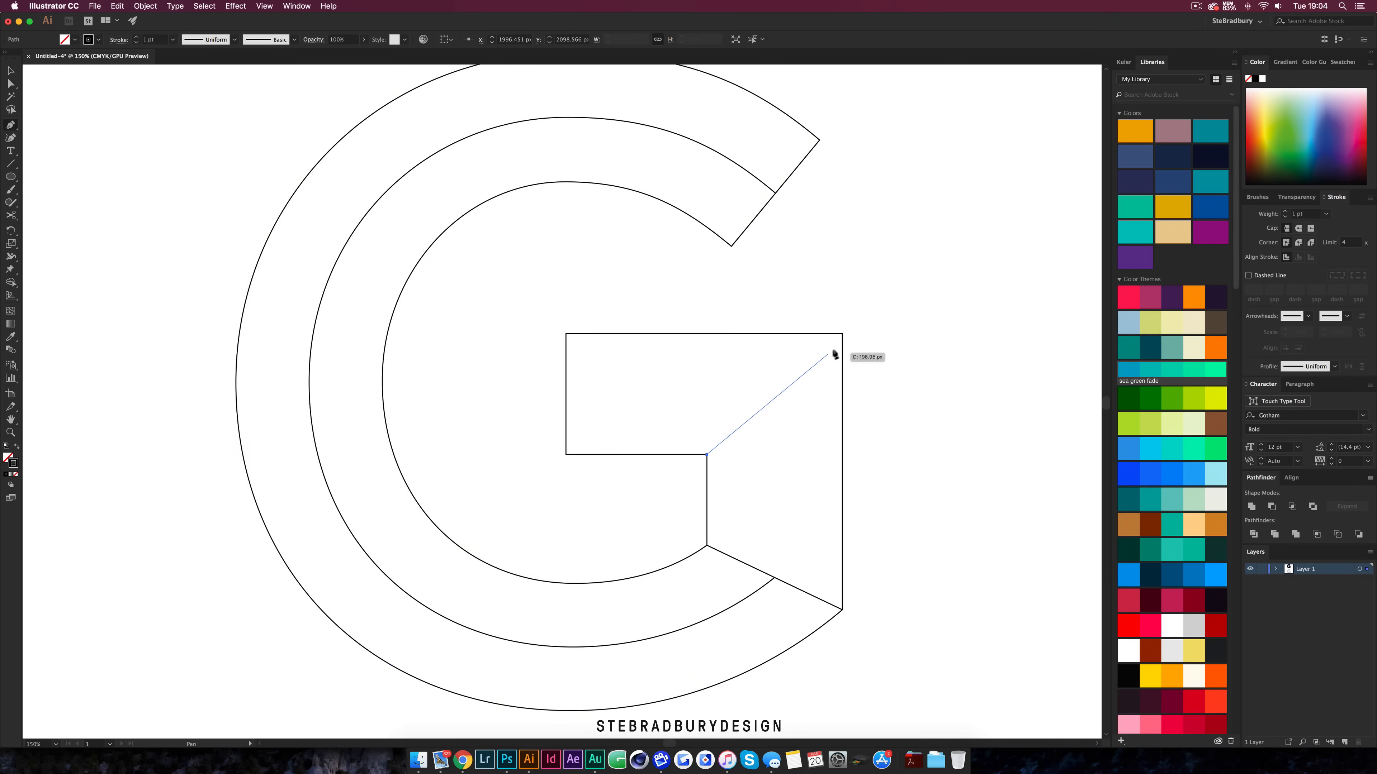
{"action": "left_click", "coordinate": [842, 333]}
{"action": "left_click", "coordinate": [900, 368], "text": "super"}
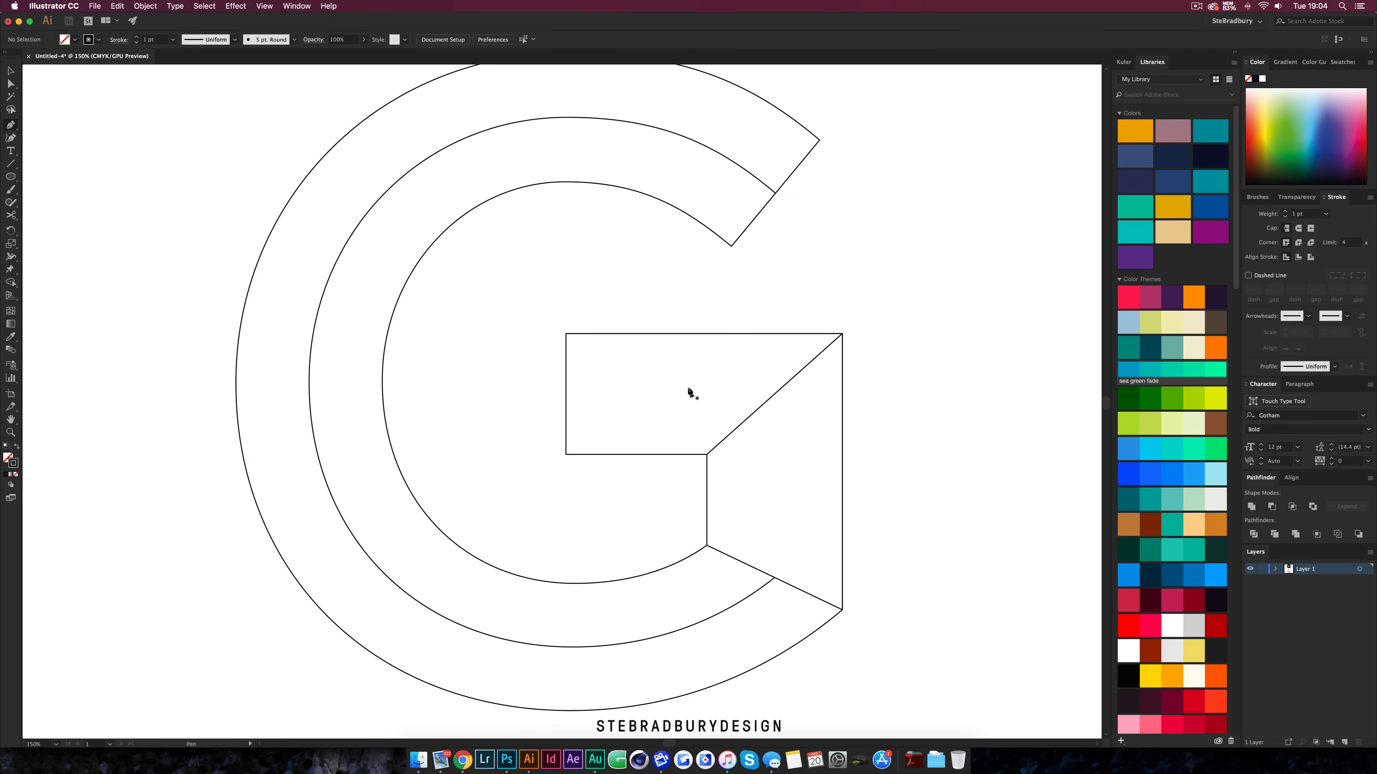
Draw the crossbar's centre line up from the middle curve's end to the diagonal, then left across the bar
{"action": "key", "text": "super+equal"}
{"action": "left_click", "coordinate": [770, 622]}
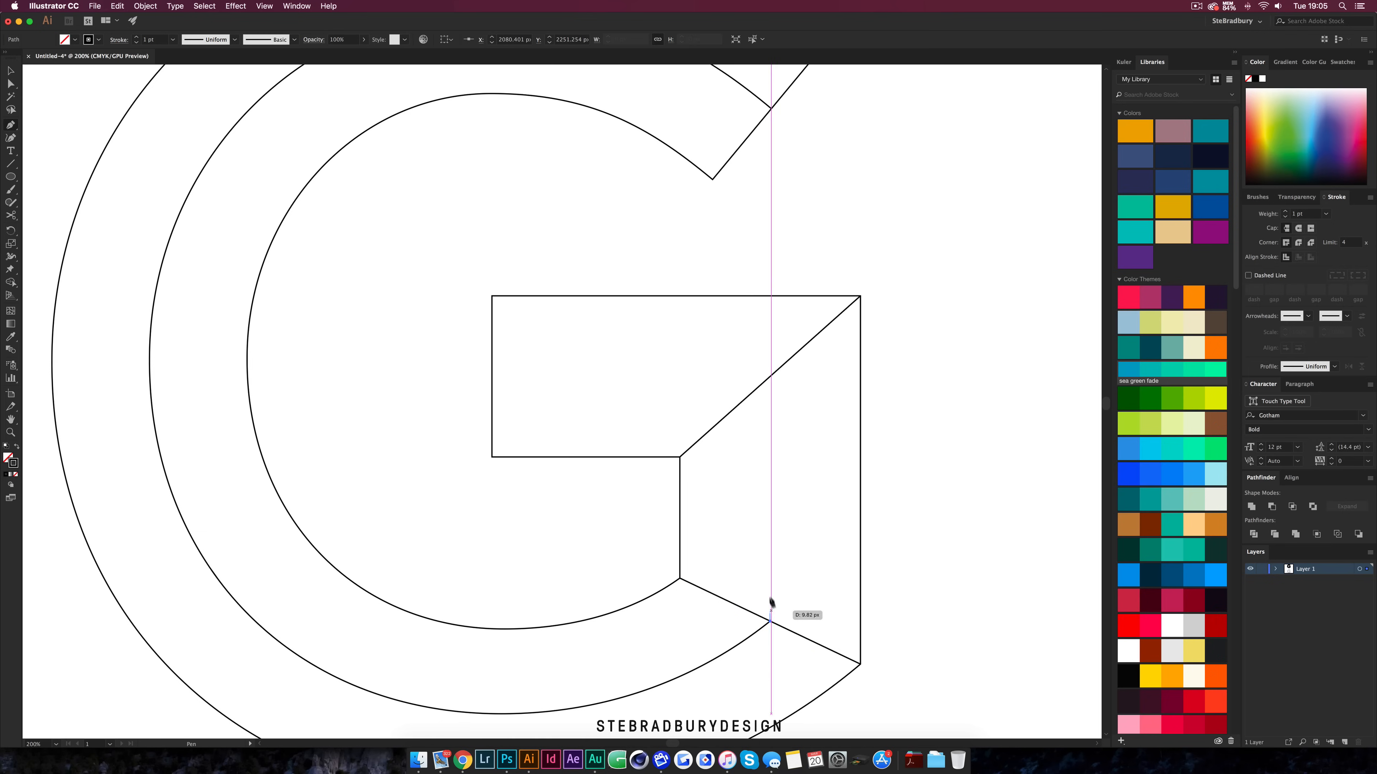
{"action": "left_click", "coordinate": [770, 376]}
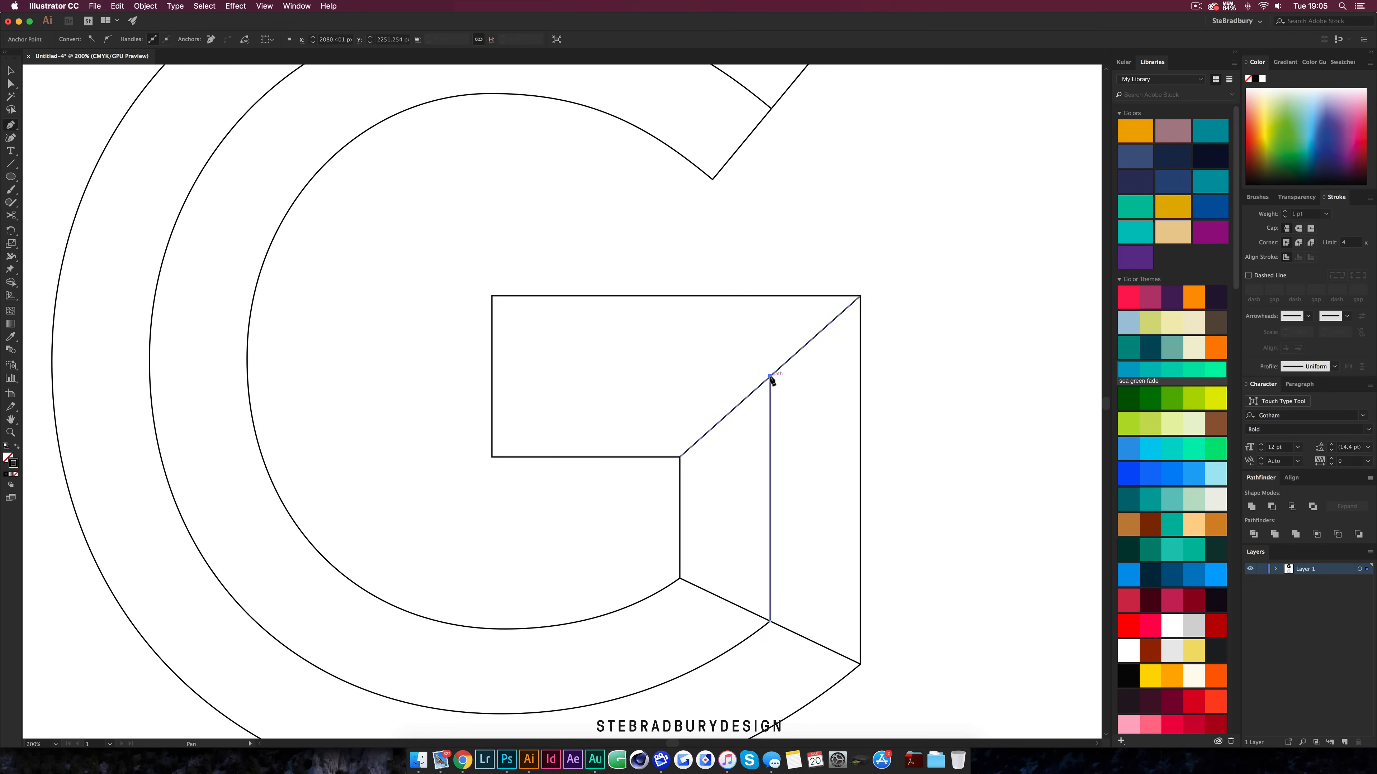
{"action": "key", "text": "super+equal"}
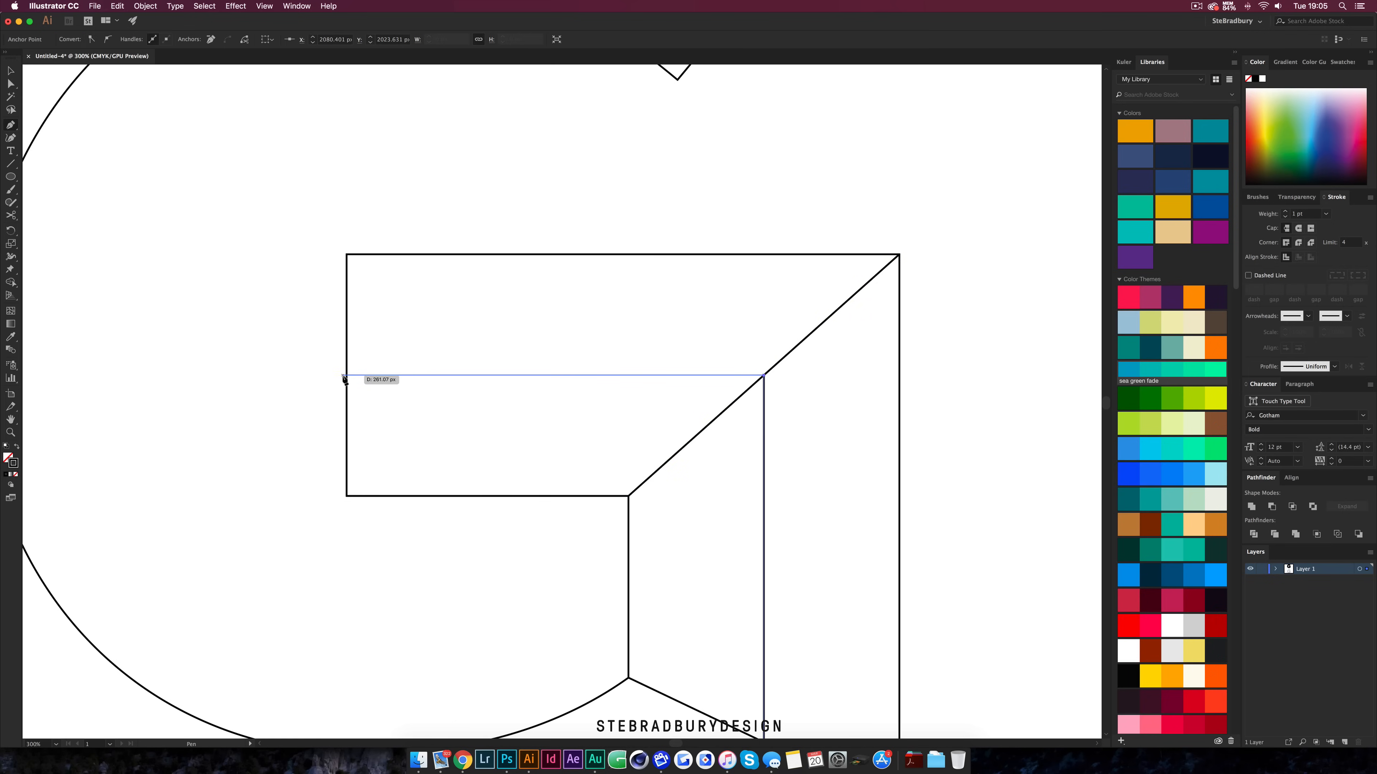
{"action": "left_click", "coordinate": [368, 375]}
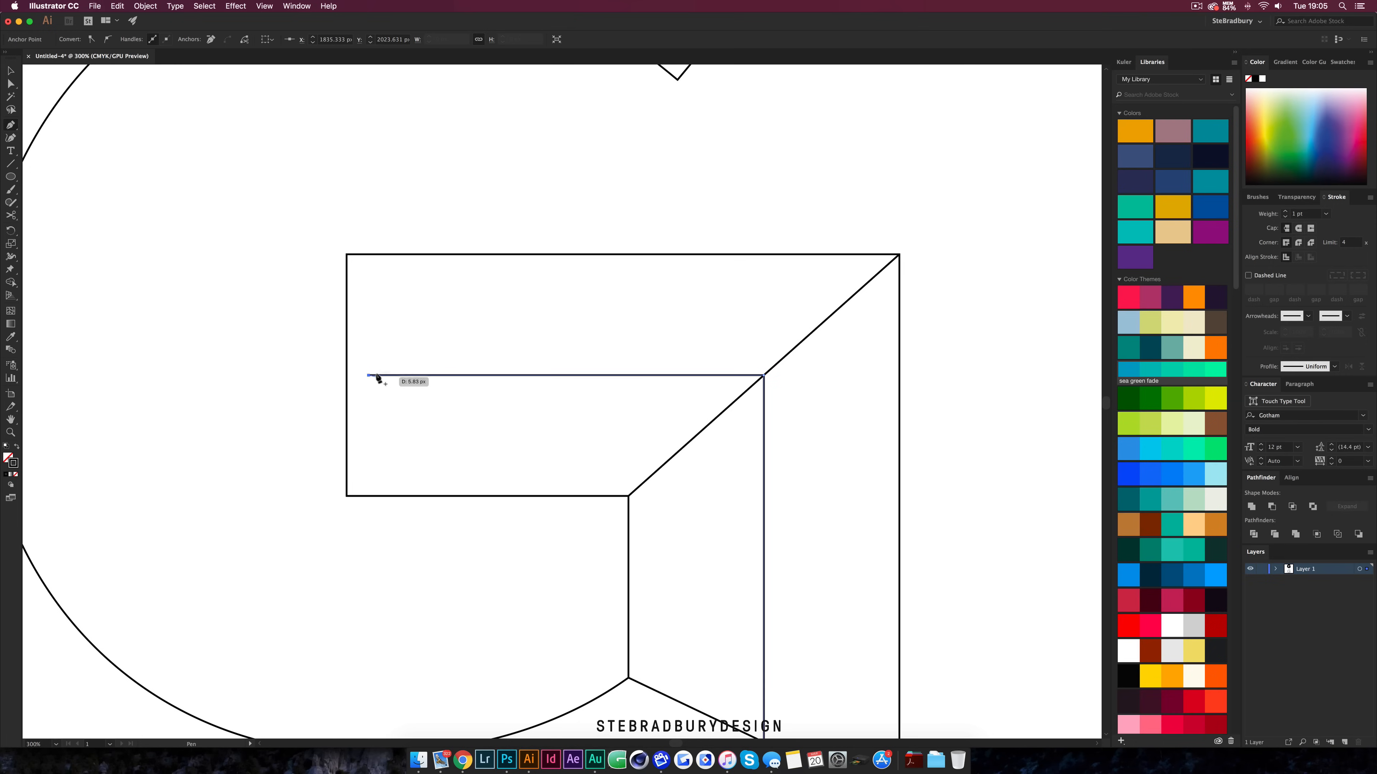
{"action": "left_click", "coordinate": [278, 379], "text": "super"}
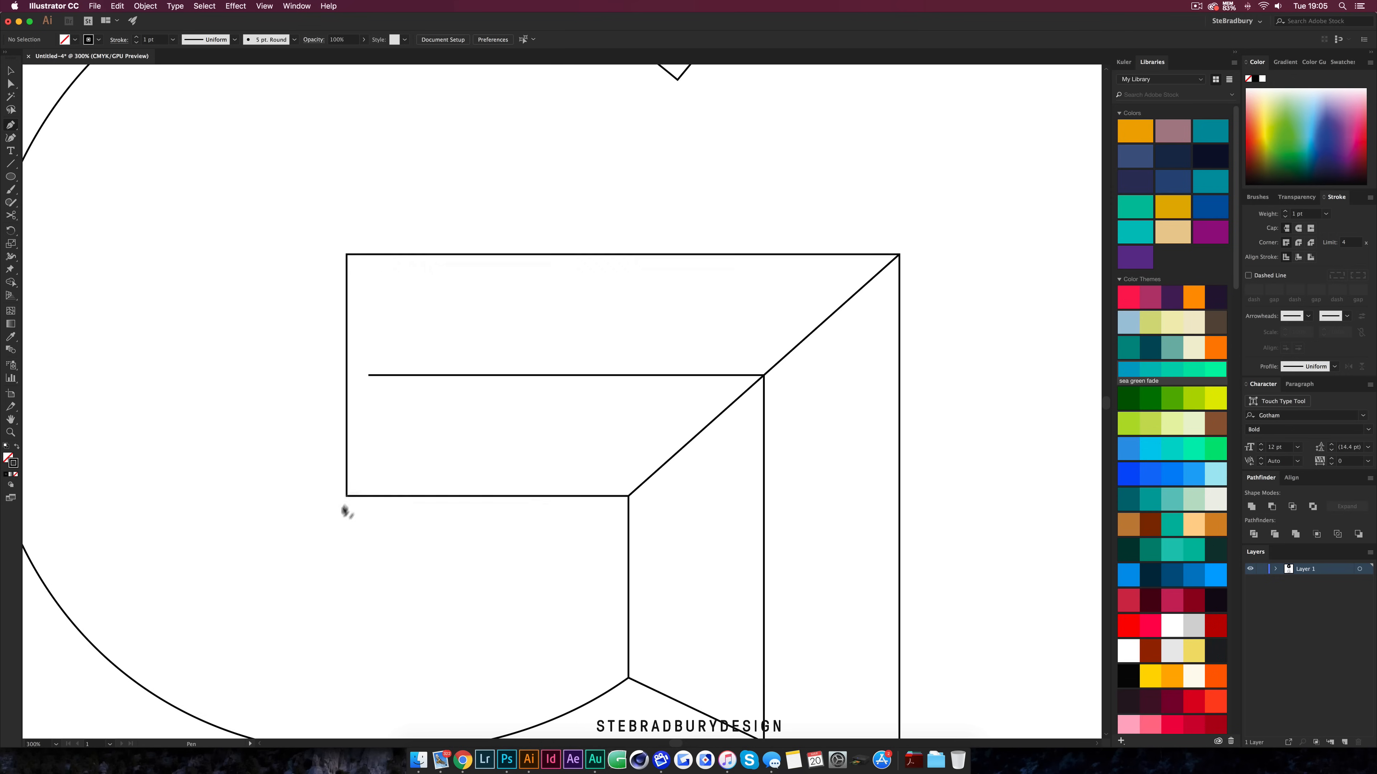
Draw chevron bevel lines from the crossbar's bottom-left corner to the centre line and up to its top-left corner
{"action": "left_click", "coordinate": [347, 495]}
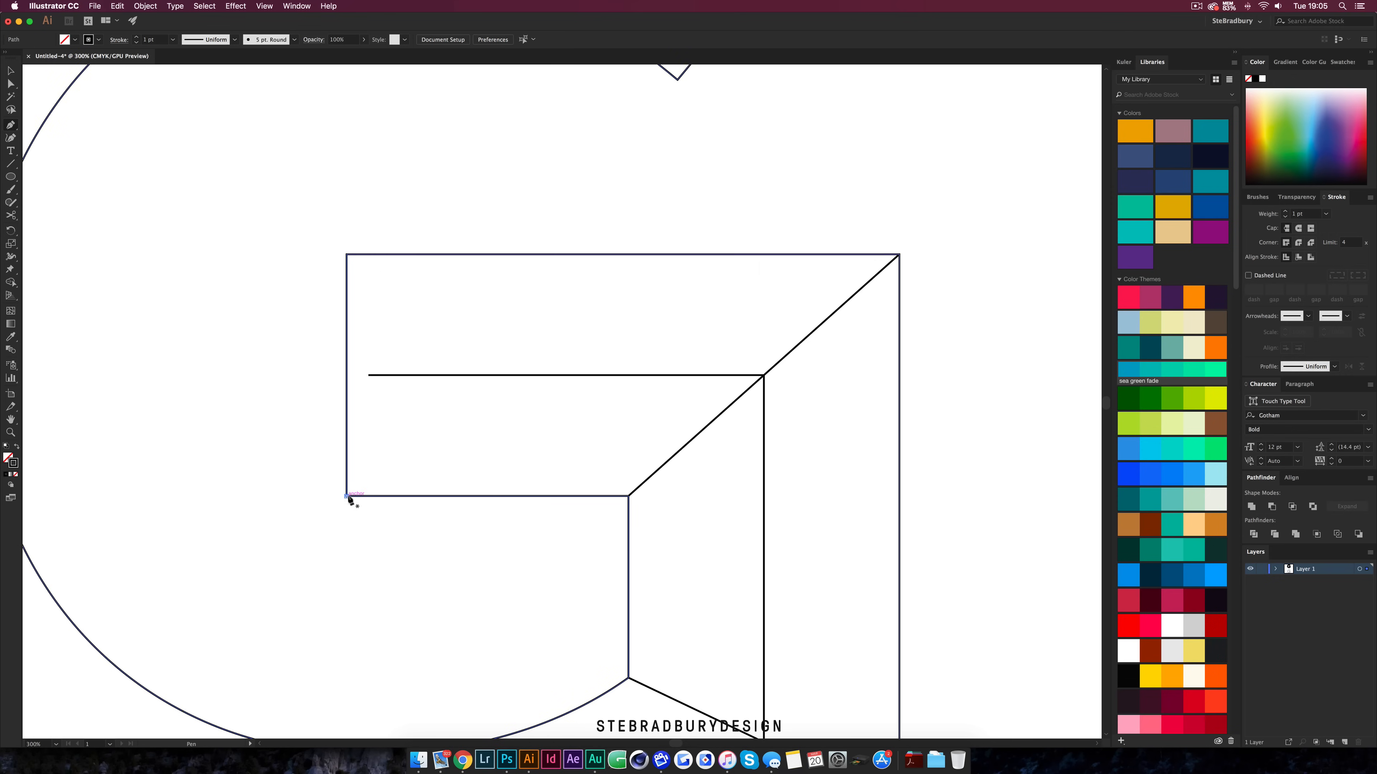
{"action": "left_click", "coordinate": [453, 375]}
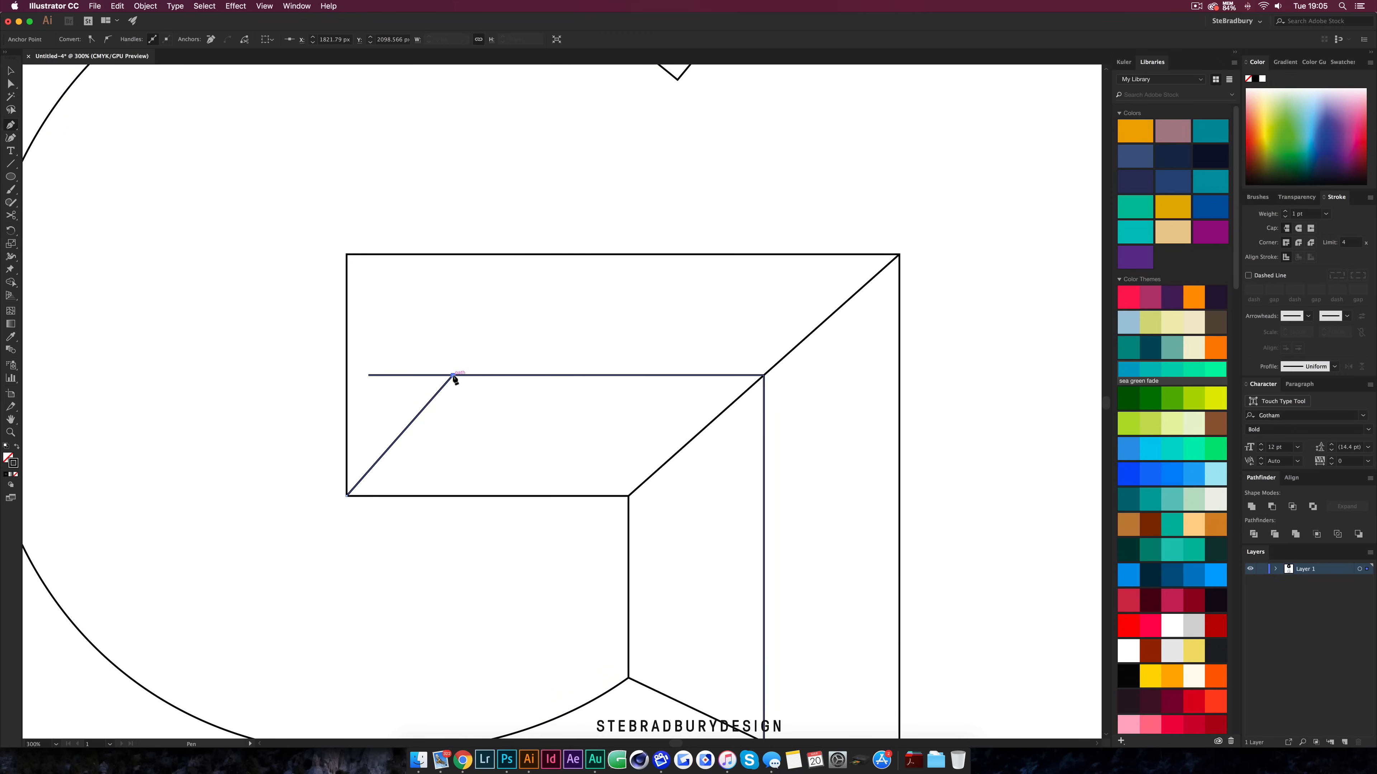
{"action": "left_click", "coordinate": [347, 253]}
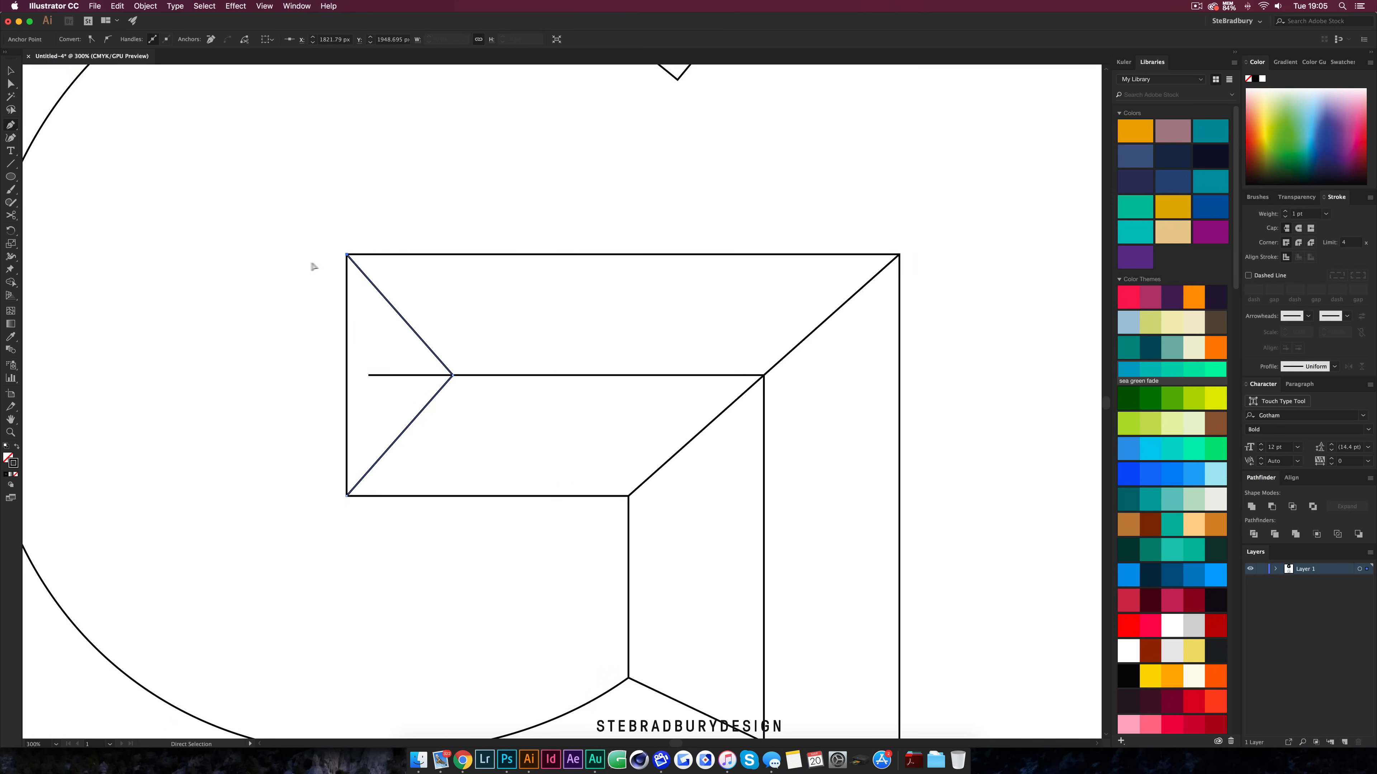
{"action": "left_click", "coordinate": [287, 264], "text": "super"}
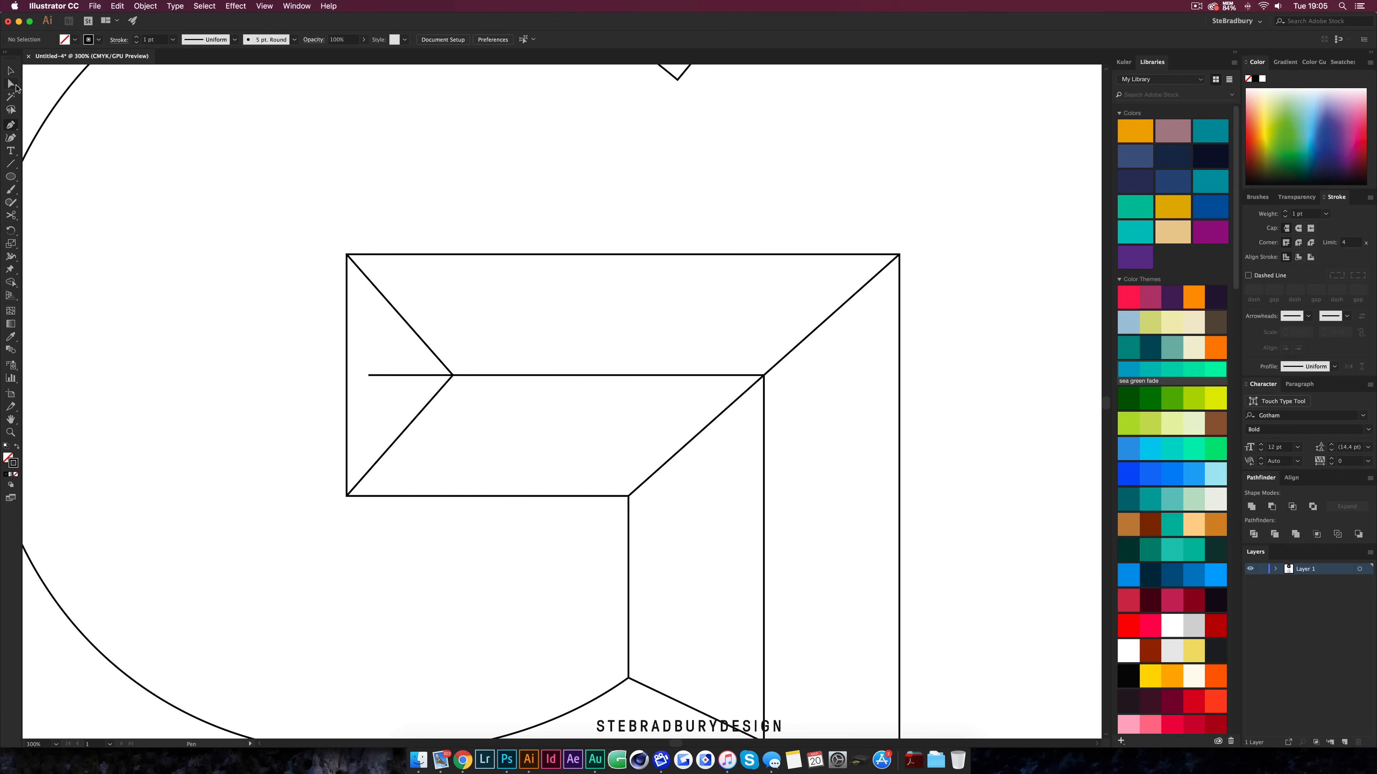
Move the centre line's left endpoint to meet the chevron's point at the crossbar's left end
{"action": "left_click", "coordinate": [11, 84]}
{"action": "scroll", "coordinate": [386, 373], "scroll_direction": "up", "scroll_amount": 3}
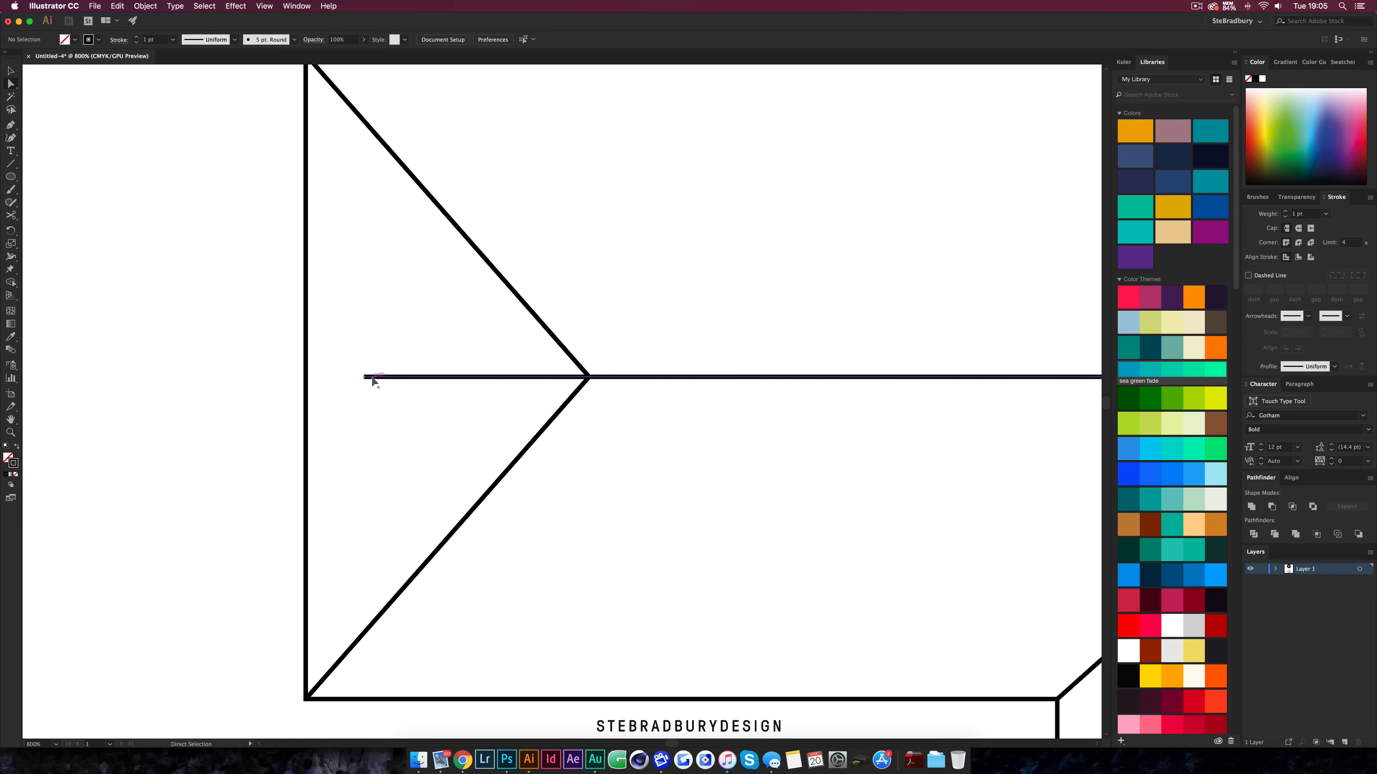
{"action": "left_click_drag", "start_coordinate": [368, 380], "coordinate": [589, 380]}
{"action": "scroll", "coordinate": [589, 378], "scroll_direction": "down", "scroll_amount": 4}
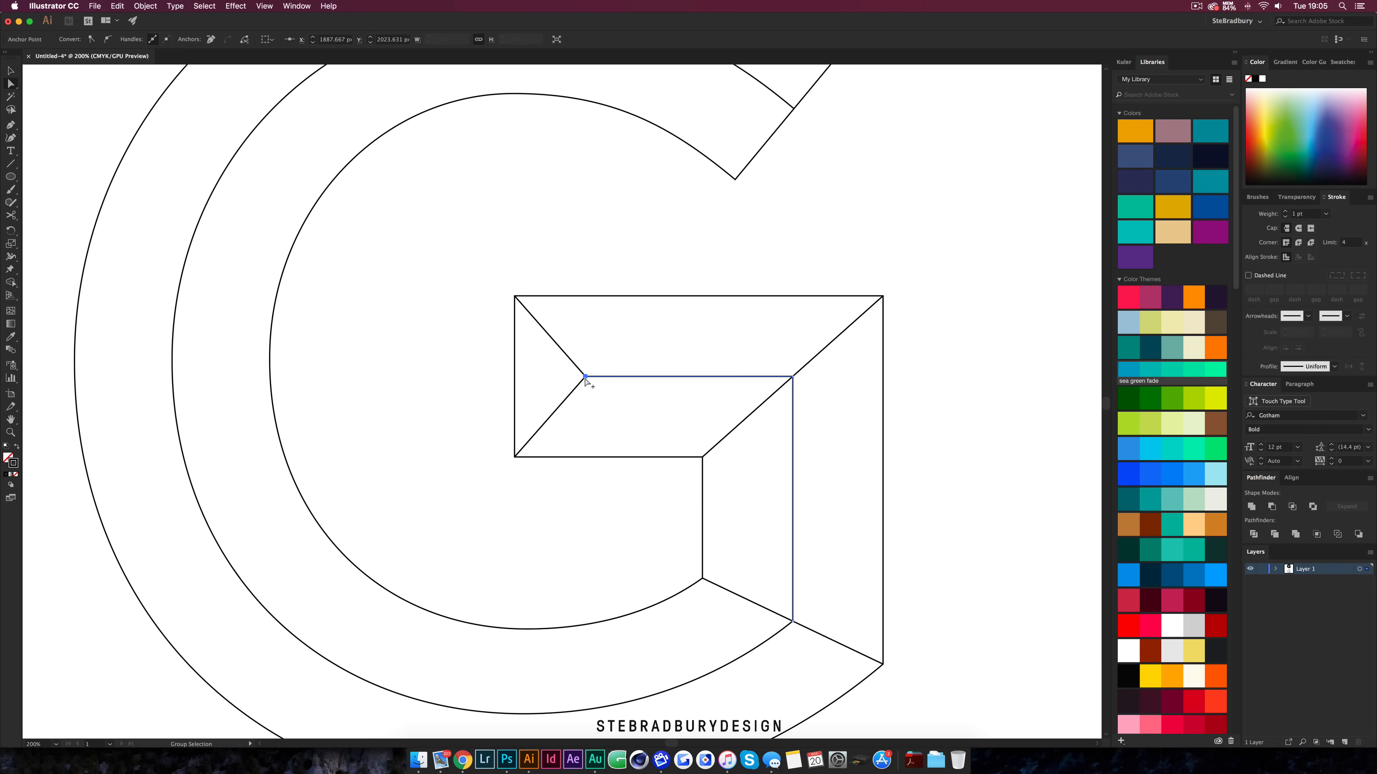
{"action": "left_click", "coordinate": [499, 514]}
{"action": "scroll", "coordinate": [528, 516], "scroll_direction": "down", "scroll_amount": 1}
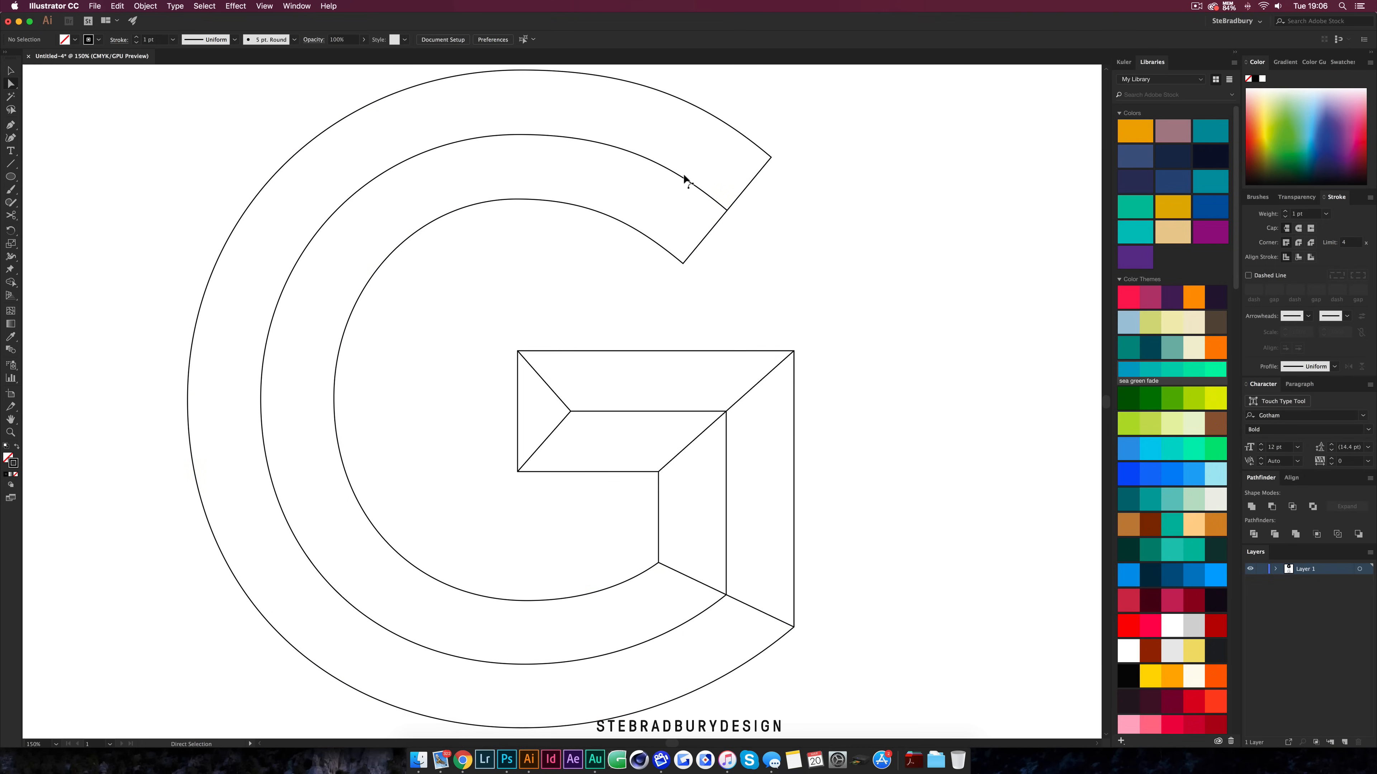
Draw chevron bevel lines at the upper terminal from its inner corner to the middle curve and to the outer corner
{"action": "scroll", "coordinate": [656, 236], "scroll_direction": "up", "scroll_amount": 2}
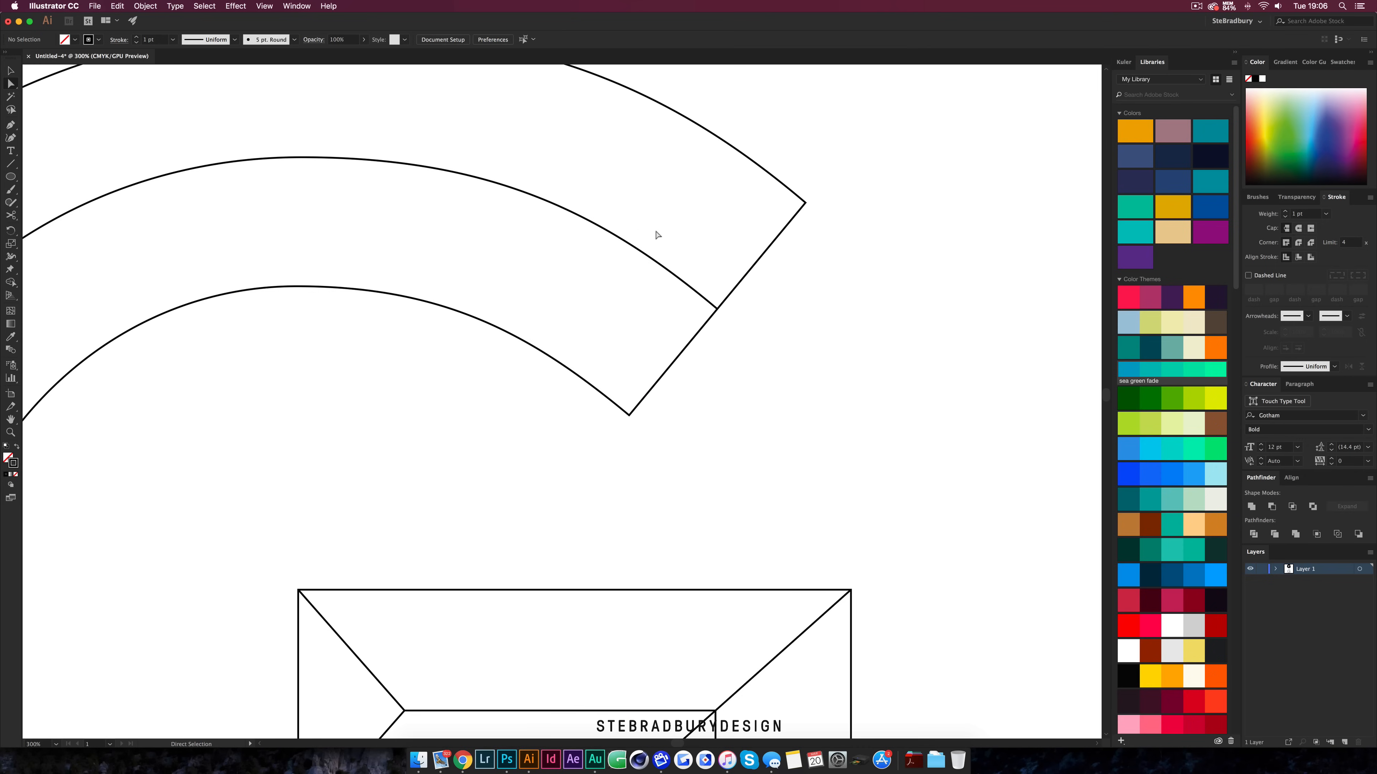
{"action": "key", "text": "p"}
{"action": "left_click", "coordinate": [630, 416]}
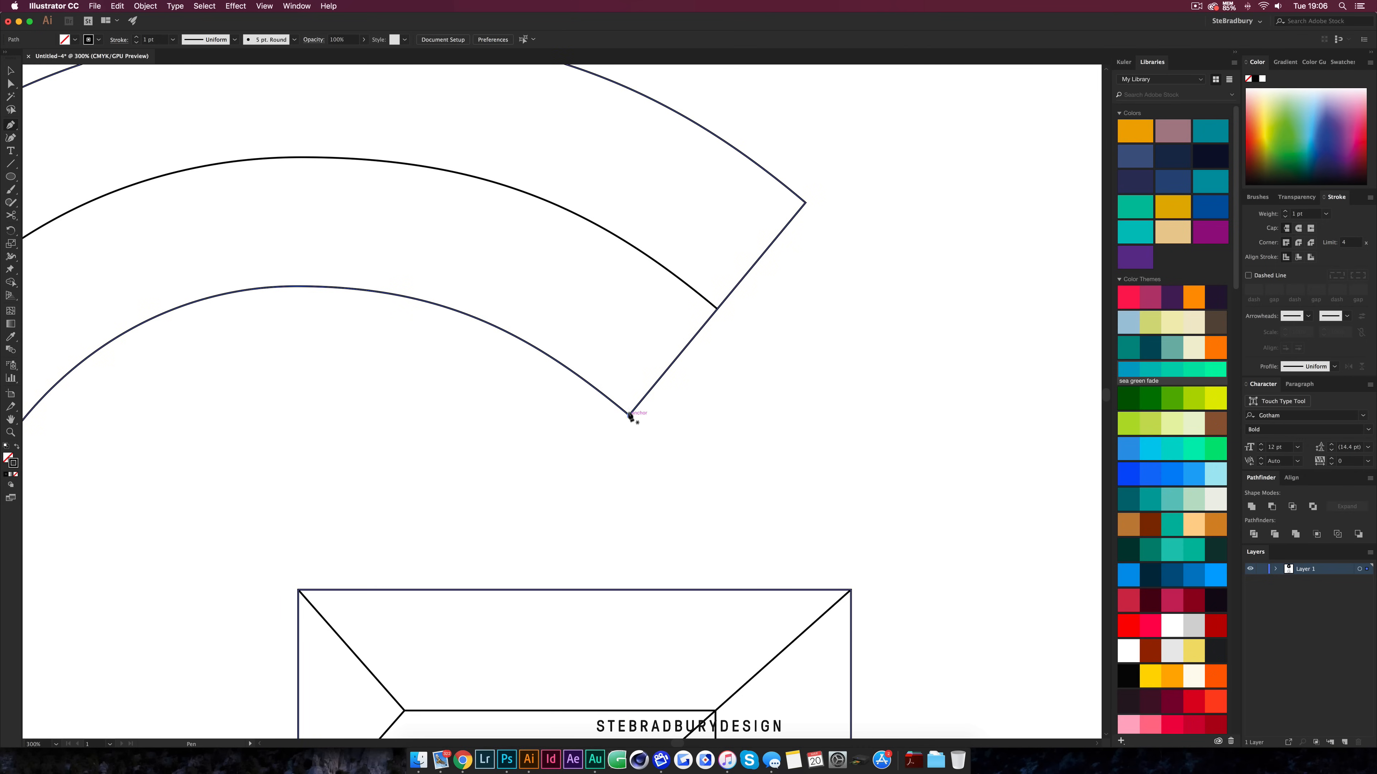
{"action": "left_click", "coordinate": [614, 235]}
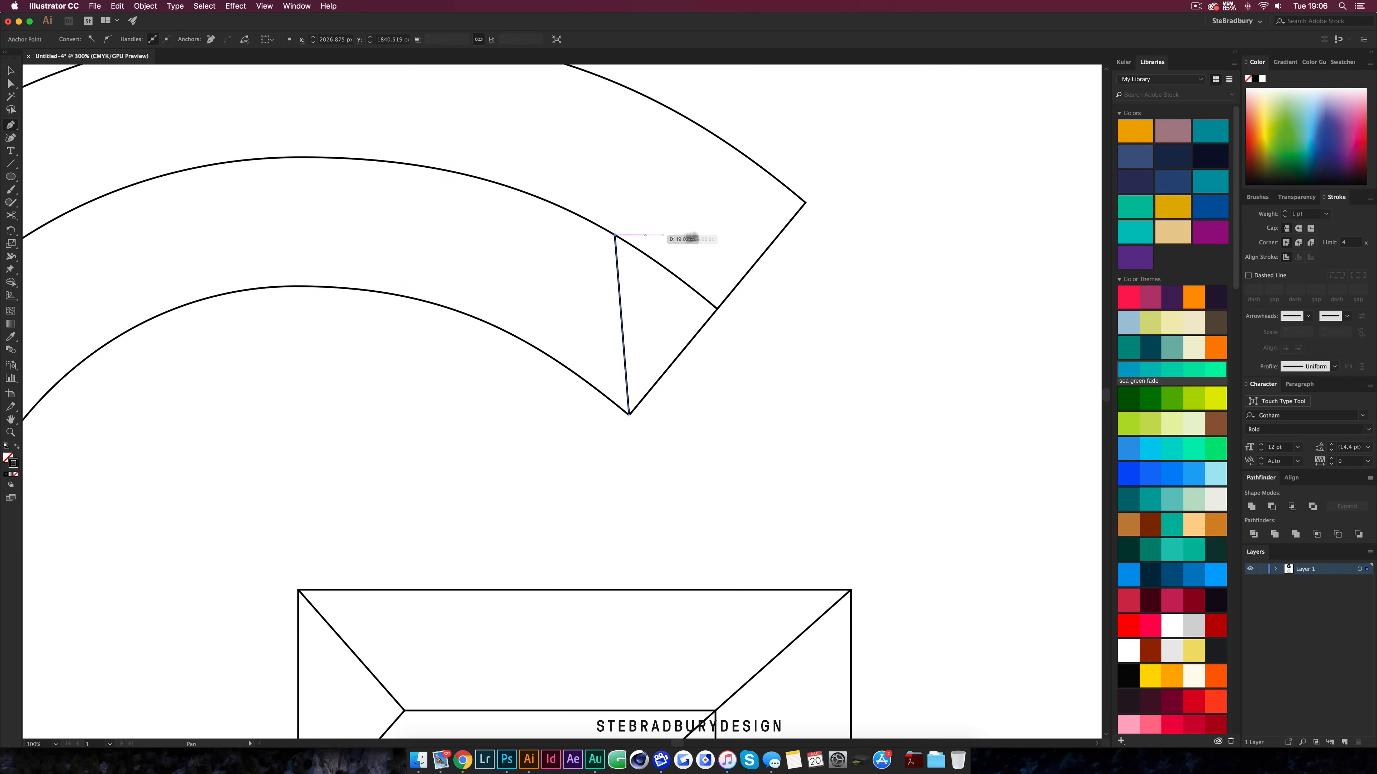
{"action": "left_click", "coordinate": [805, 203]}
{"action": "key", "text": "v"}
{"action": "left_click", "coordinate": [725, 318]}
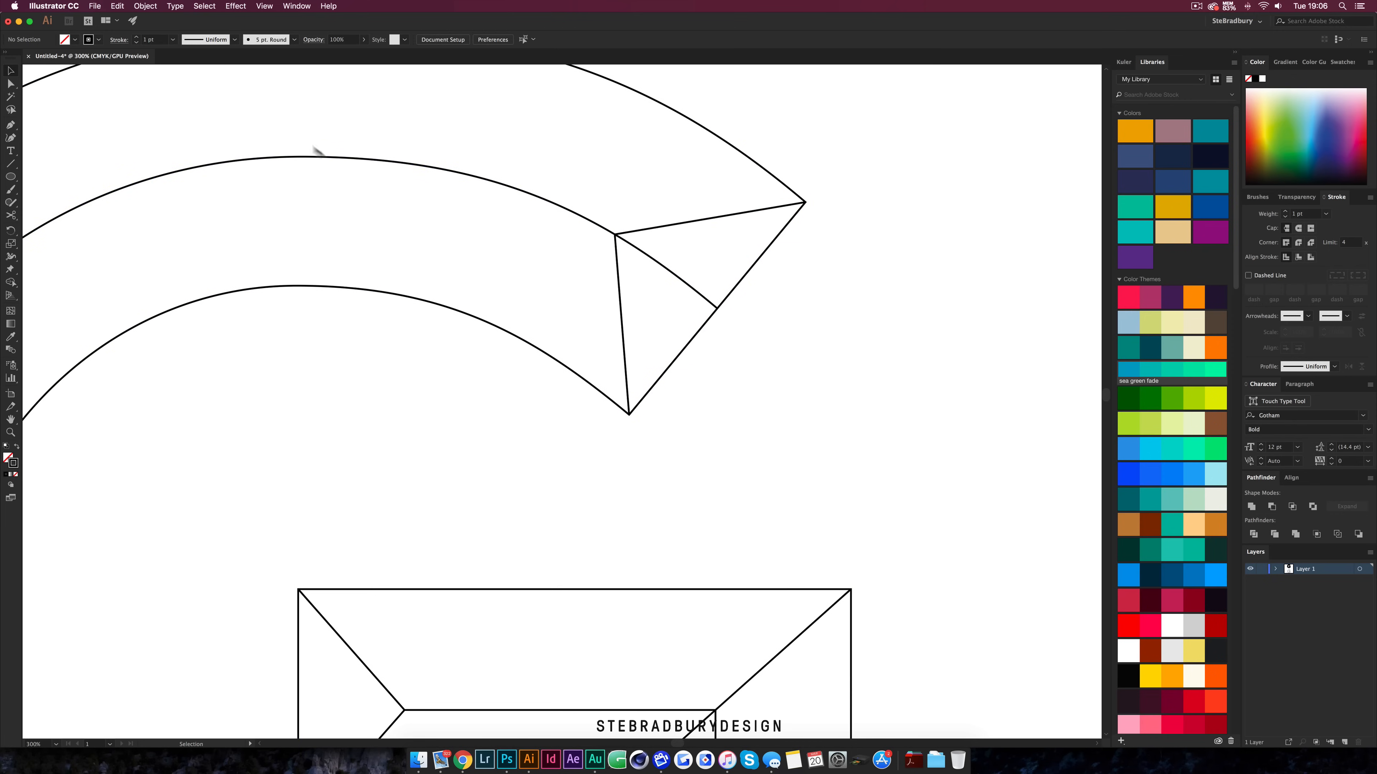
Cut the middle curve with Scissors at the terminal's chevron point and delete the leftover segment beyond it
{"action": "left_click", "coordinate": [445, 171]}
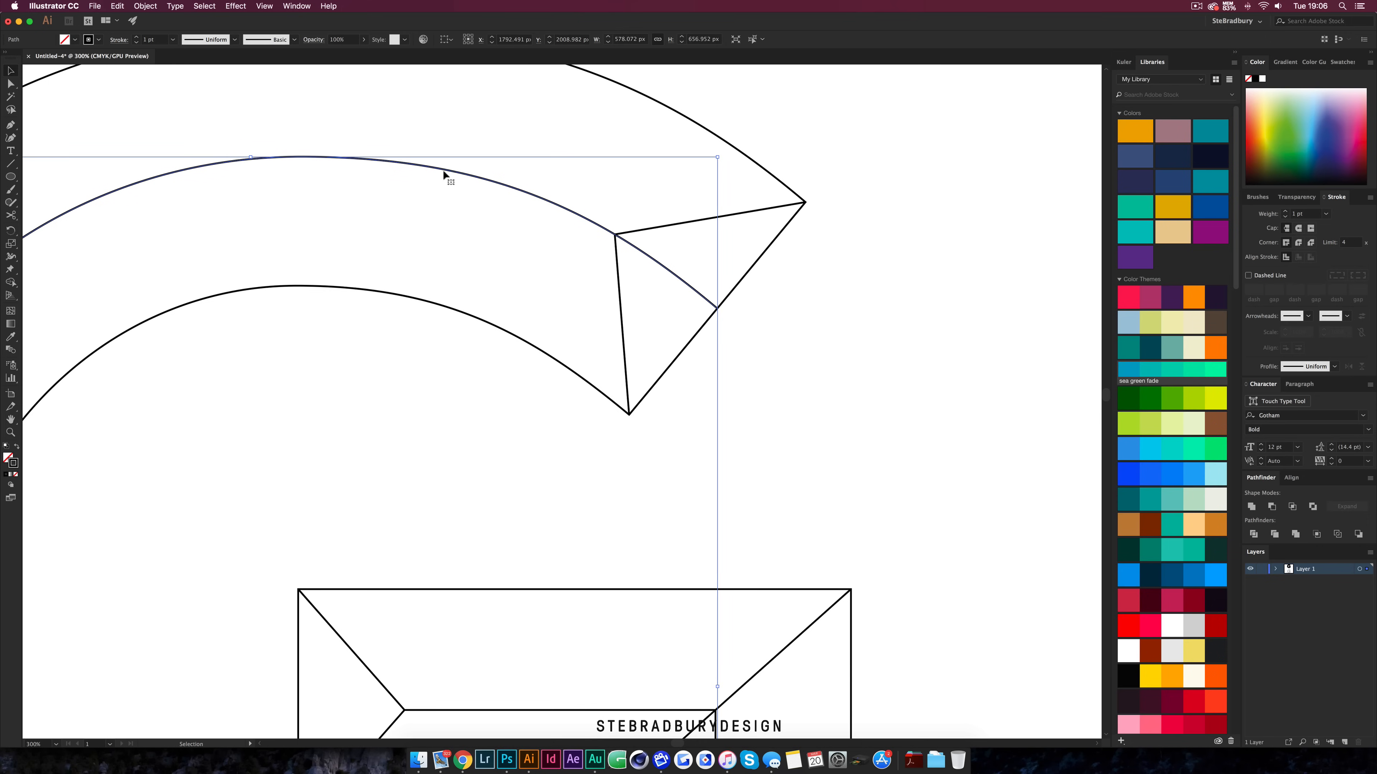
{"action": "key", "text": "c"}
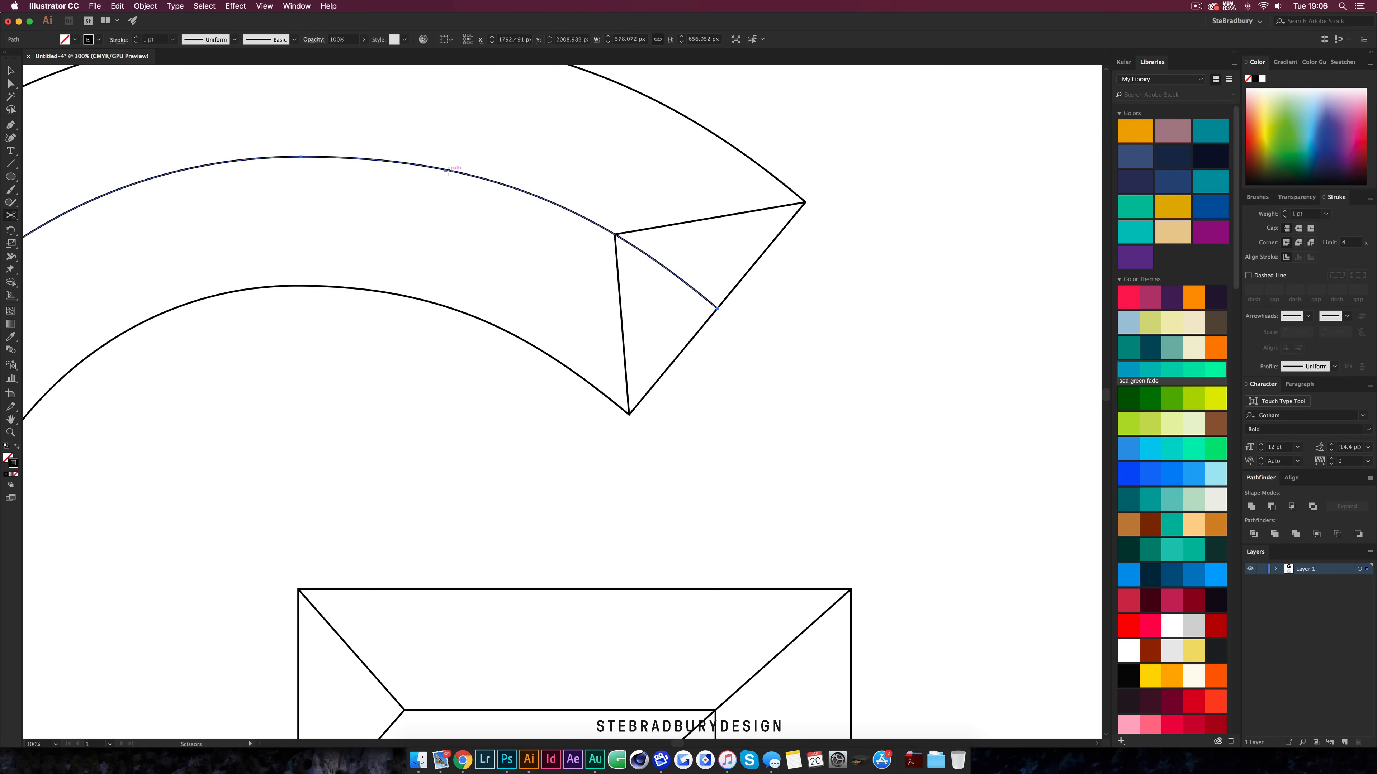
{"action": "scroll", "coordinate": [619, 234], "scroll_direction": "up", "scroll_amount": 10}
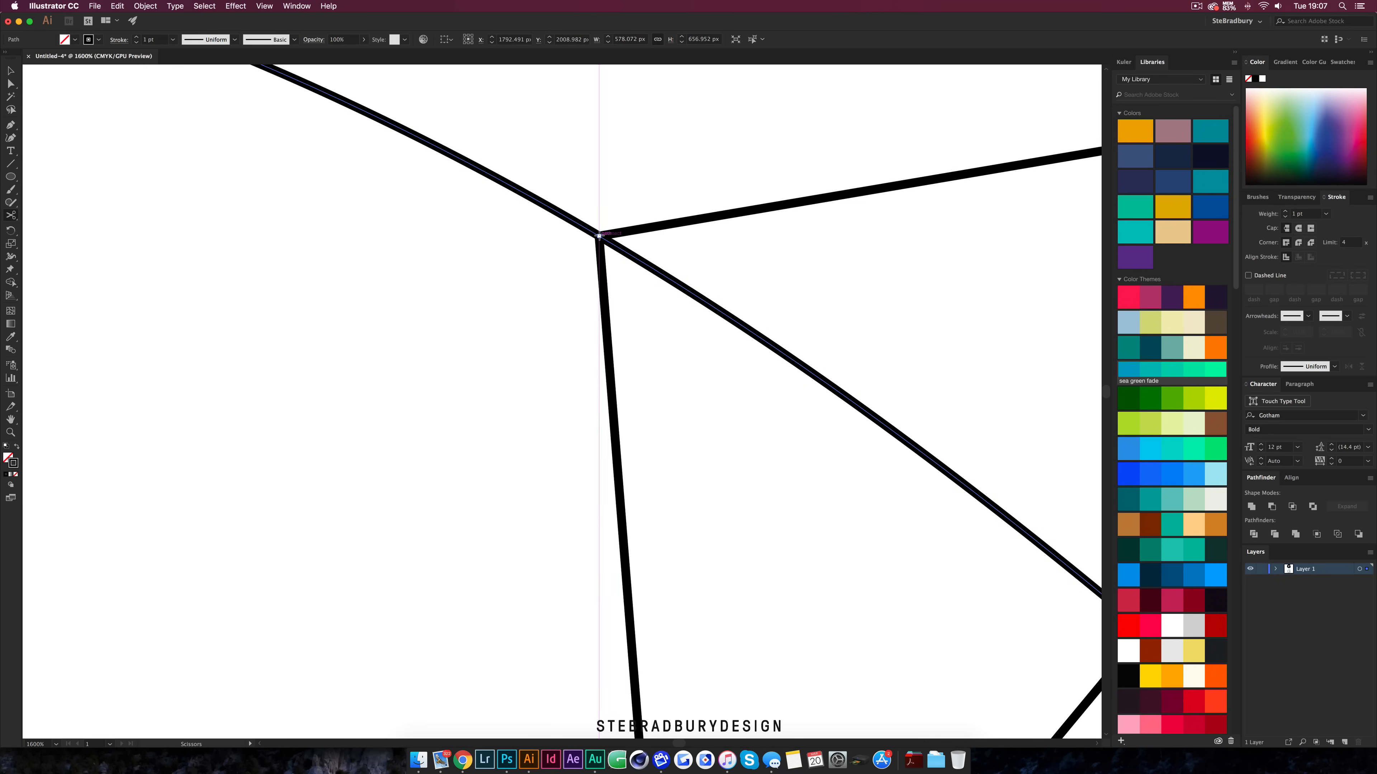
{"action": "left_click", "coordinate": [598, 235]}
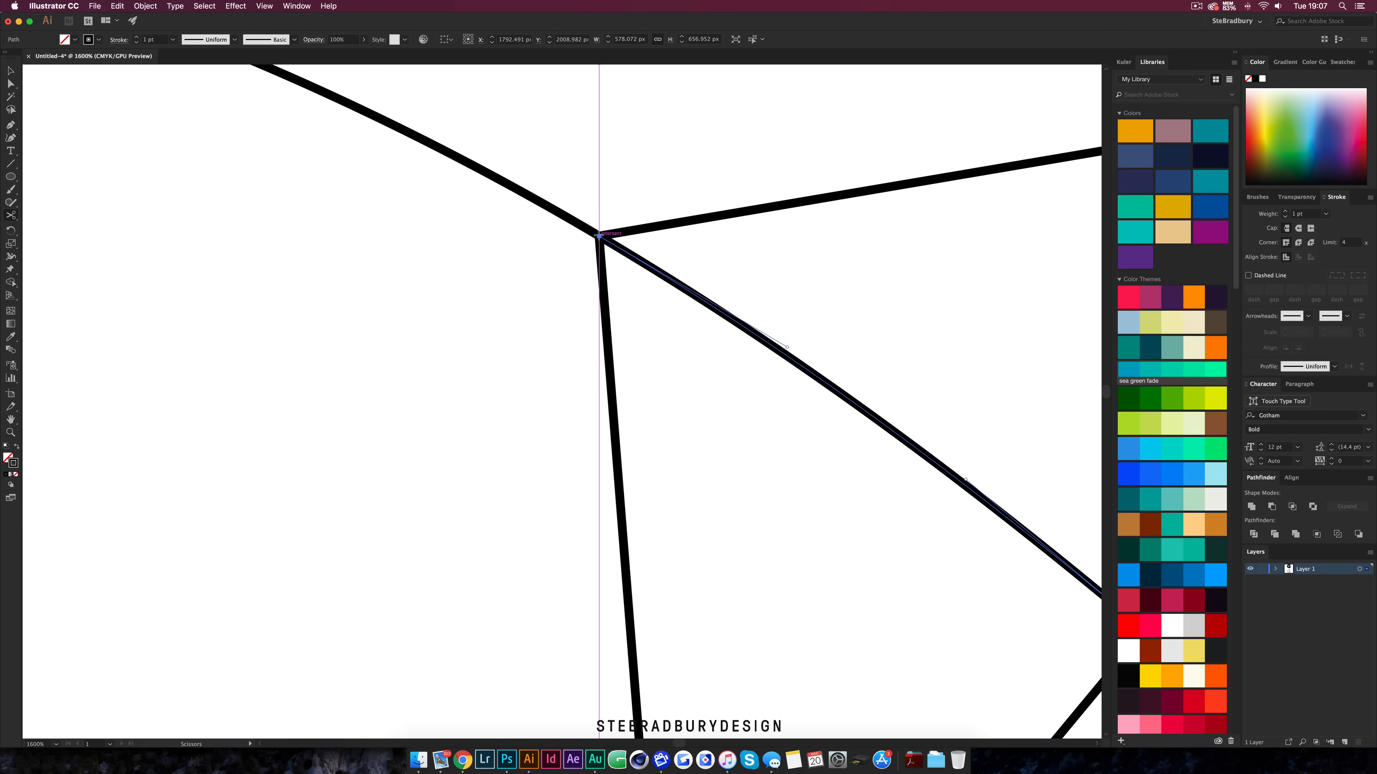
{"action": "scroll", "coordinate": [600, 235], "scroll_direction": "down", "scroll_amount": 5}
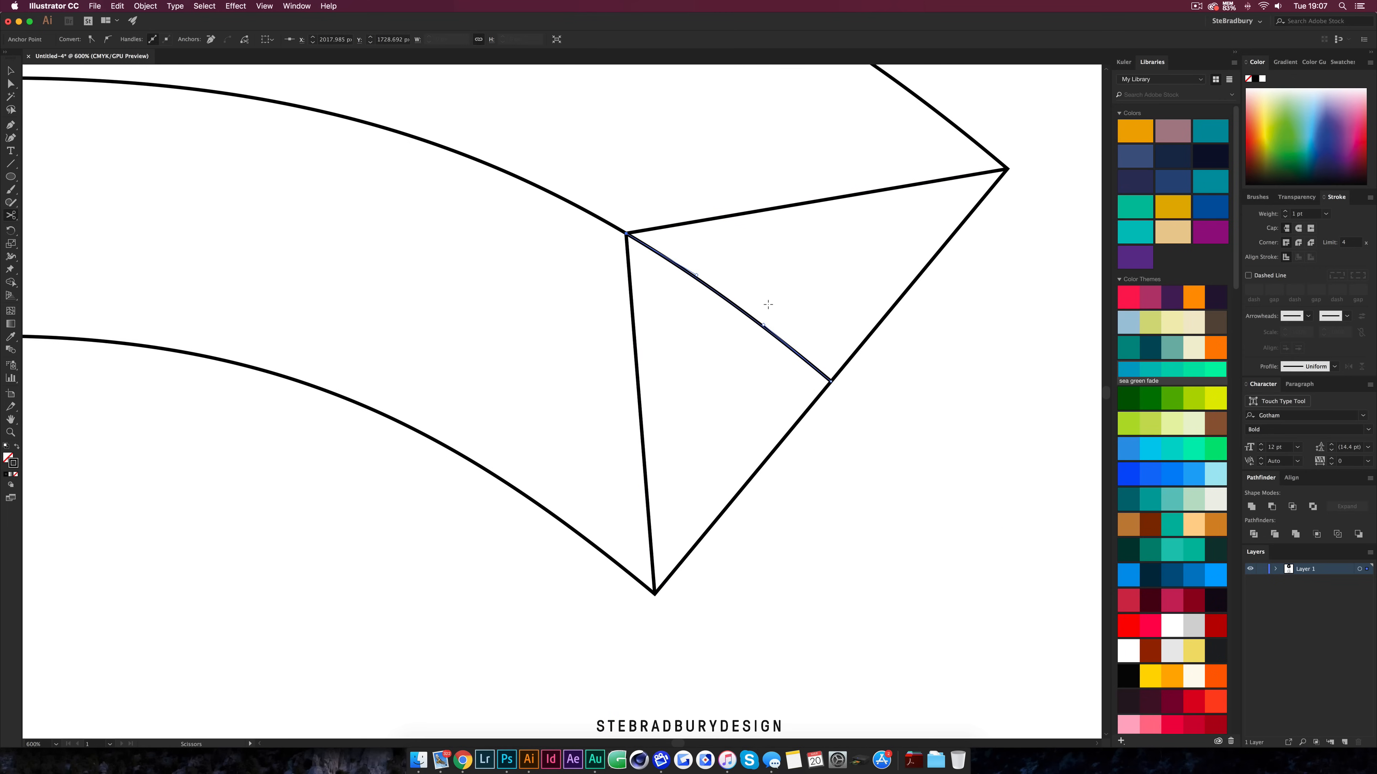
{"action": "key", "text": "BackSpace"}
{"action": "key", "text": "plus"}
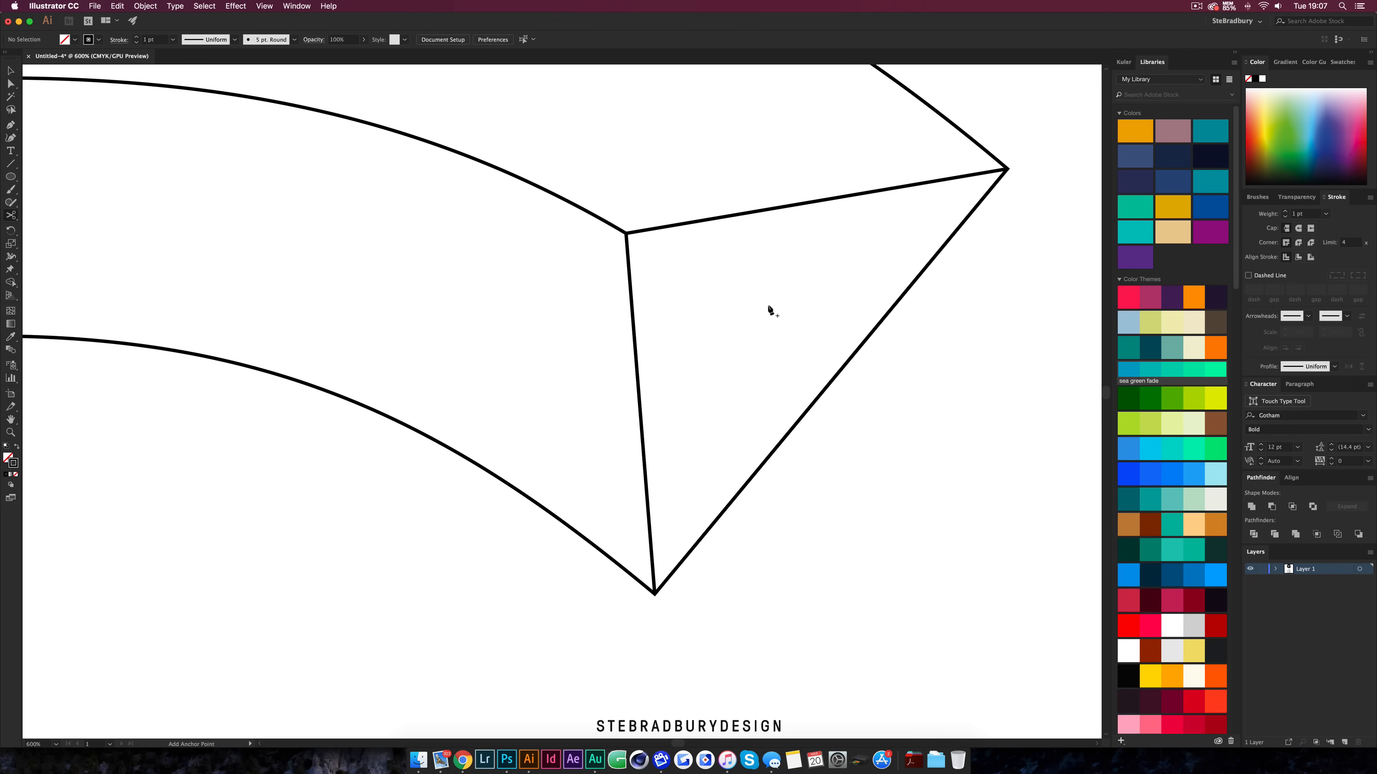
Place a vertical guide through the top point of the outer arc
{"action": "scroll", "coordinate": [770, 309], "scroll_direction": "down", "scroll_amount": 1}
{"action": "scroll", "coordinate": [770, 309], "scroll_direction": "down", "scroll_amount": 2}
{"action": "key", "text": "c"}
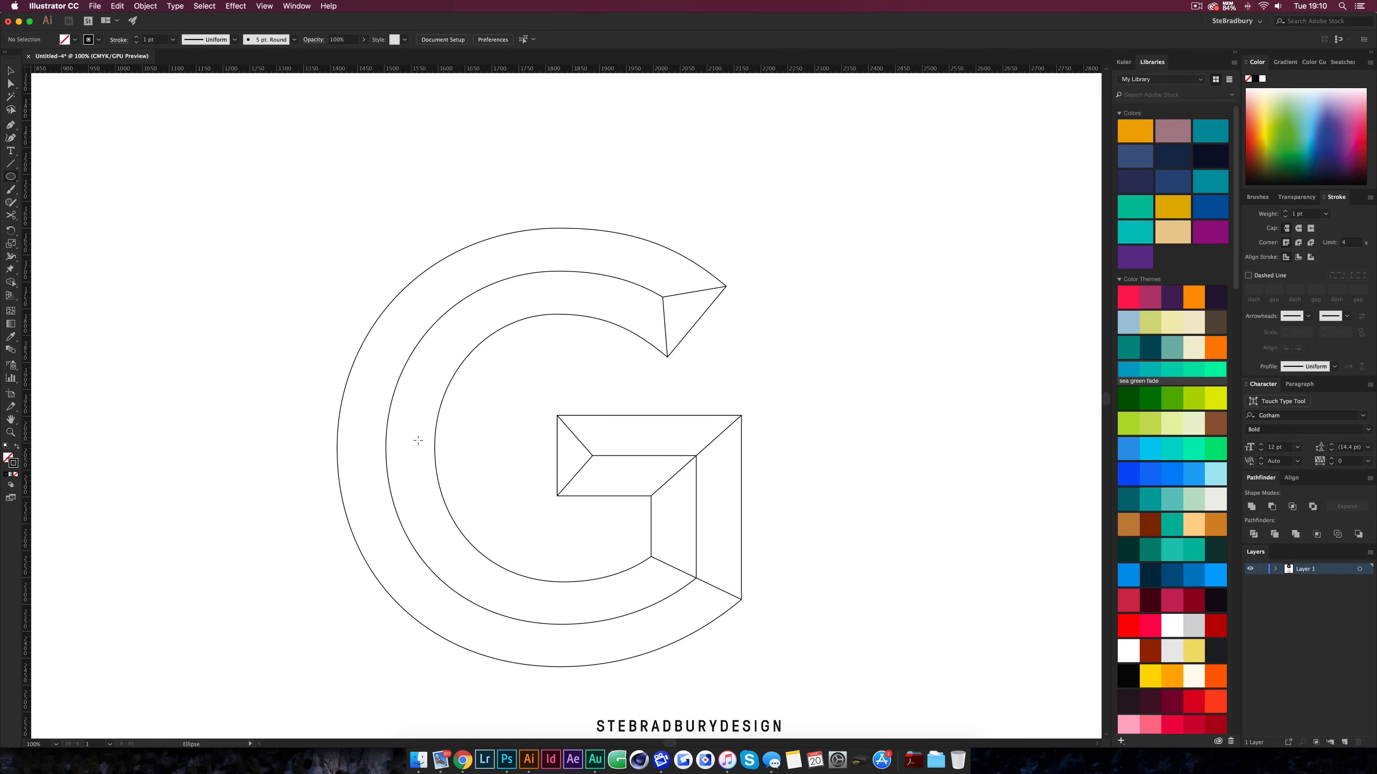
{"action": "scroll", "coordinate": [531, 288], "scroll_direction": "up", "scroll_amount": 2}
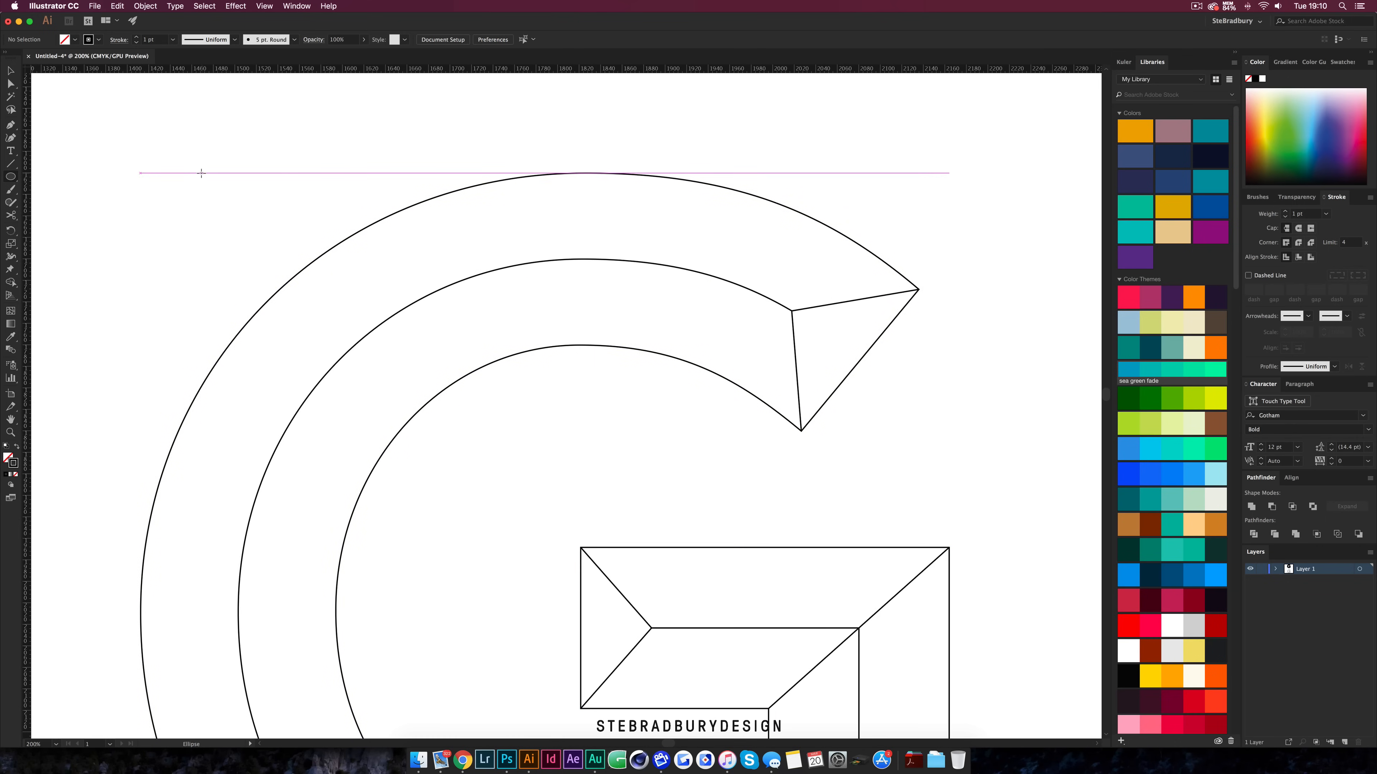
{"action": "key", "text": "v"}
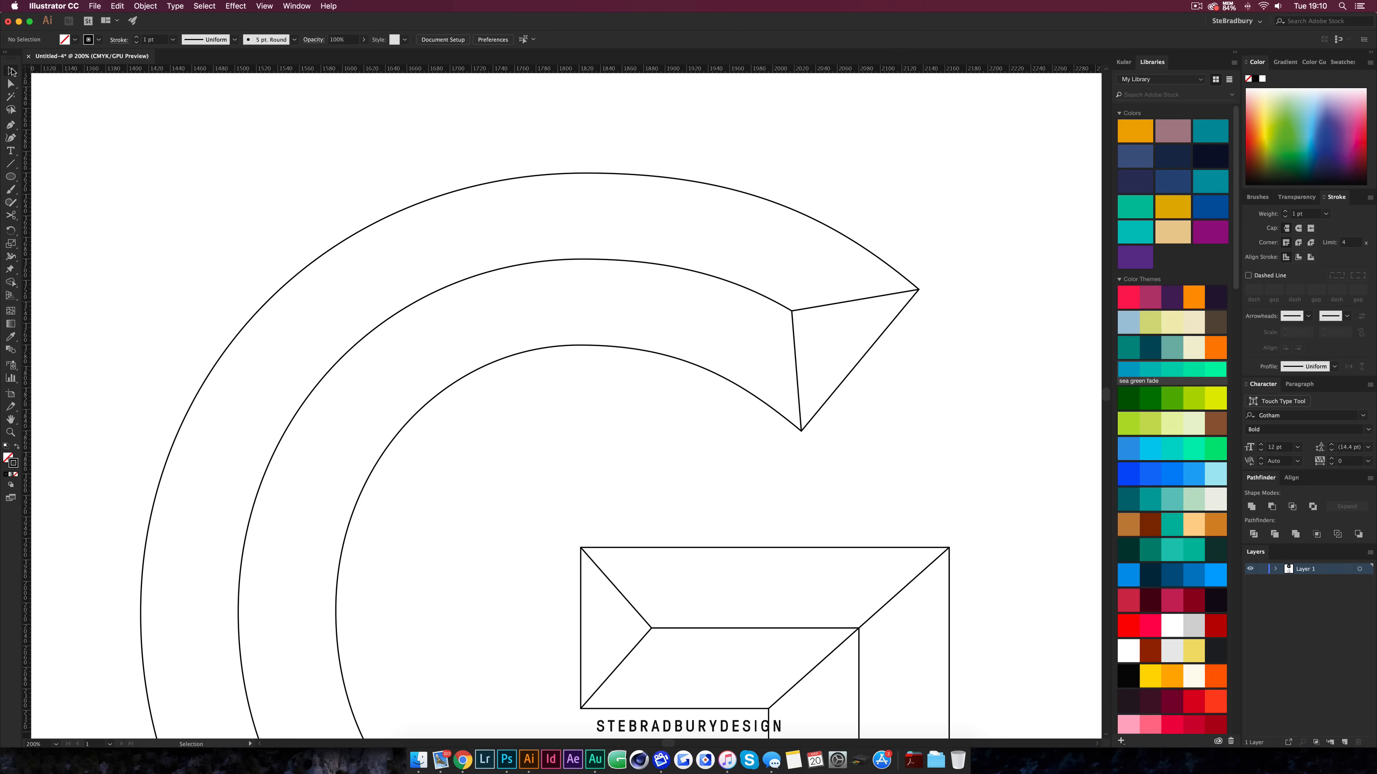
{"action": "left_click", "coordinate": [579, 173]}
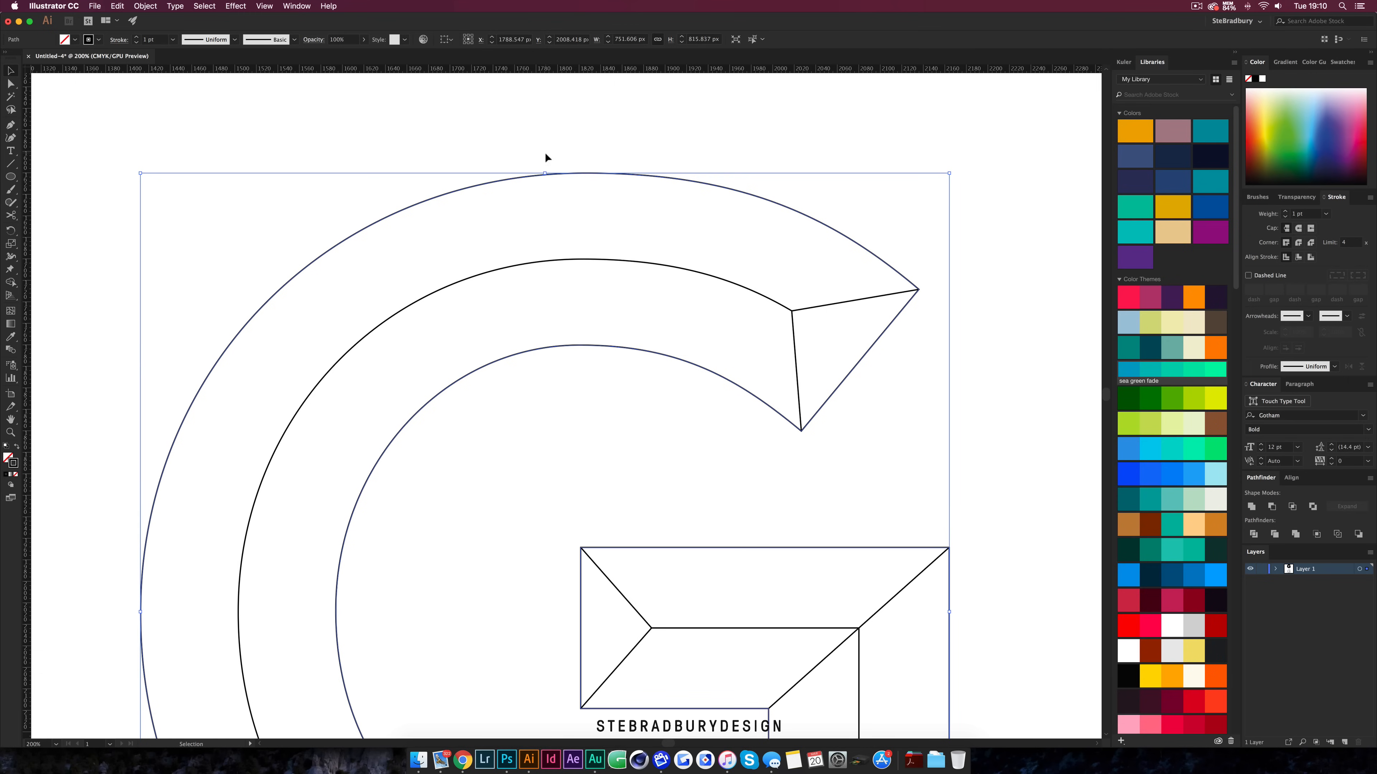
{"action": "left_click_drag", "start_coordinate": [29, 143], "coordinate": [458, 152]}
{"action": "left_click_drag", "start_coordinate": [575, 169], "coordinate": [586, 173]}
{"action": "left_click", "coordinate": [73, 124]}
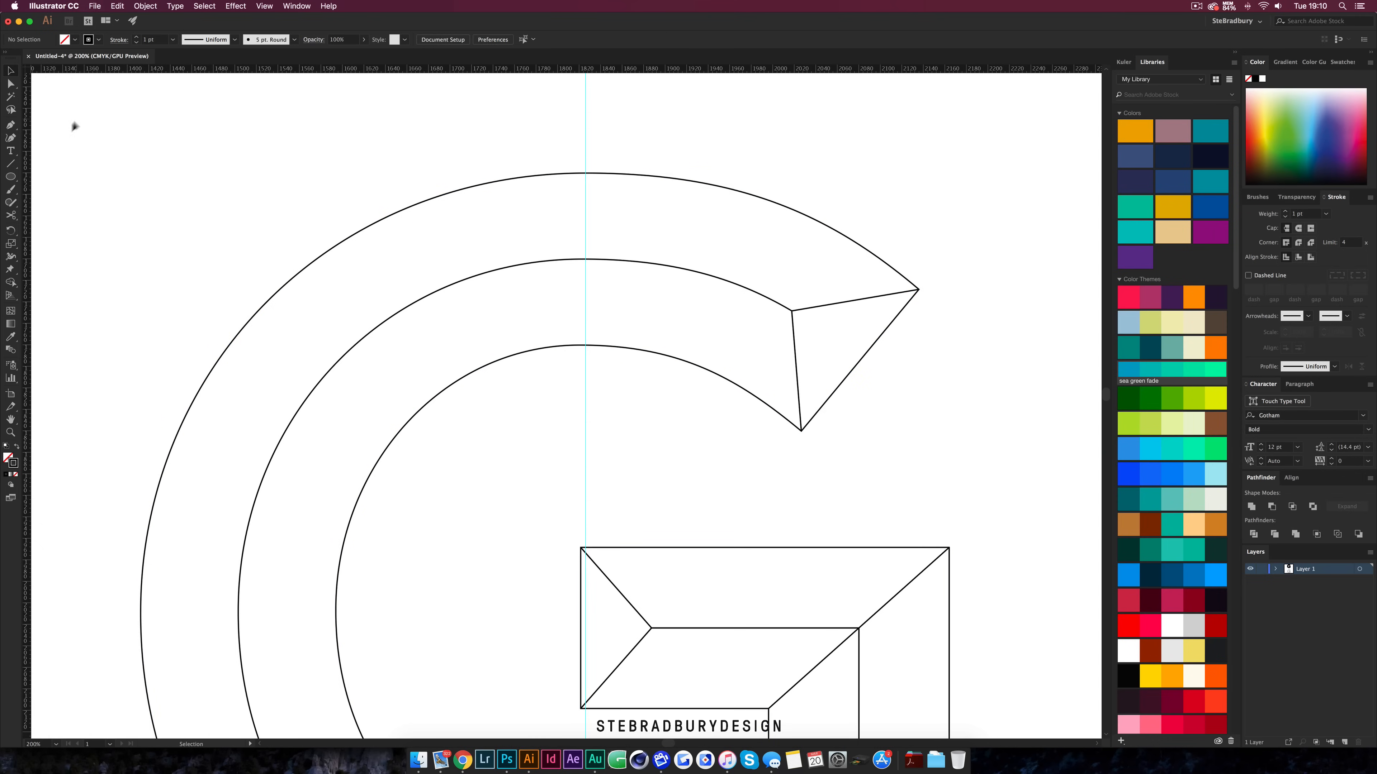
Draw a circle on the vertical guide spanning from the outer arc's top down to the middle curve
{"action": "left_click", "coordinate": [15, 179]}
{"action": "scroll", "coordinate": [576, 179], "scroll_direction": "up", "scroll_amount": 3}
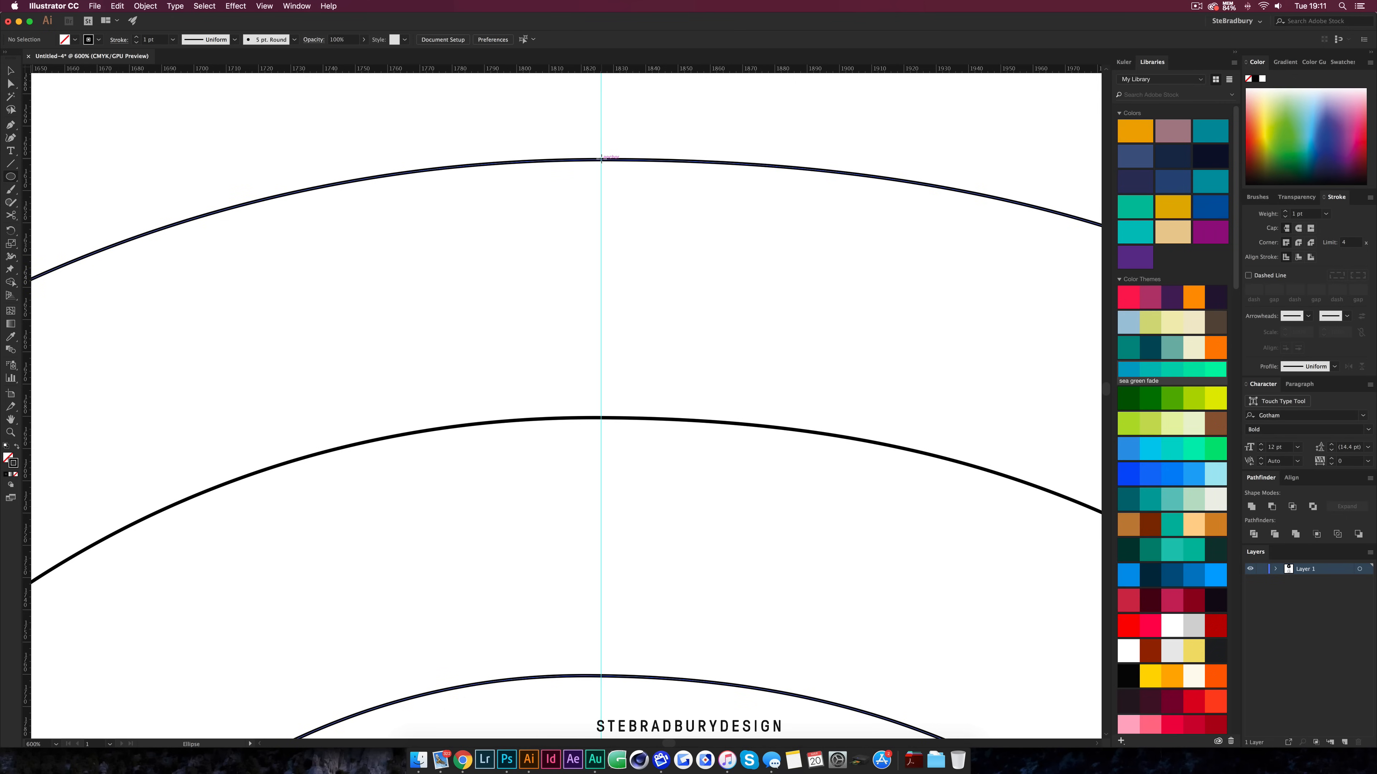
{"action": "left_click_drag", "start_coordinate": [601, 159], "coordinate": [586, 418]}
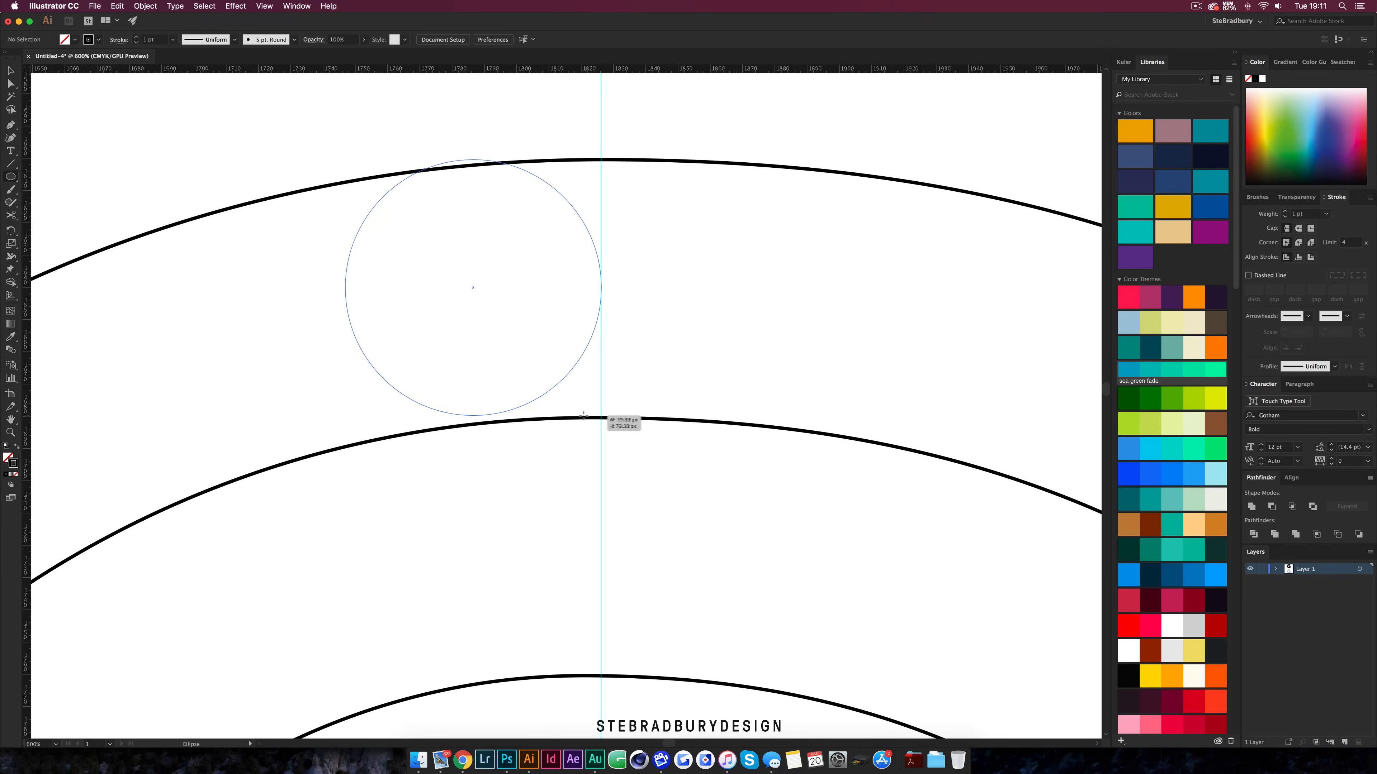
{"action": "left_click_drag", "start_coordinate": [590, 417], "coordinate": [591, 417]}
Draw a second circle on the guide spanning from the inner arc's top up to the middle curve
{"action": "scroll", "coordinate": [491, 253], "scroll_direction": "down", "scroll_amount": 1}
{"action": "scroll", "coordinate": [491, 253], "scroll_direction": "down", "scroll_amount": 4}
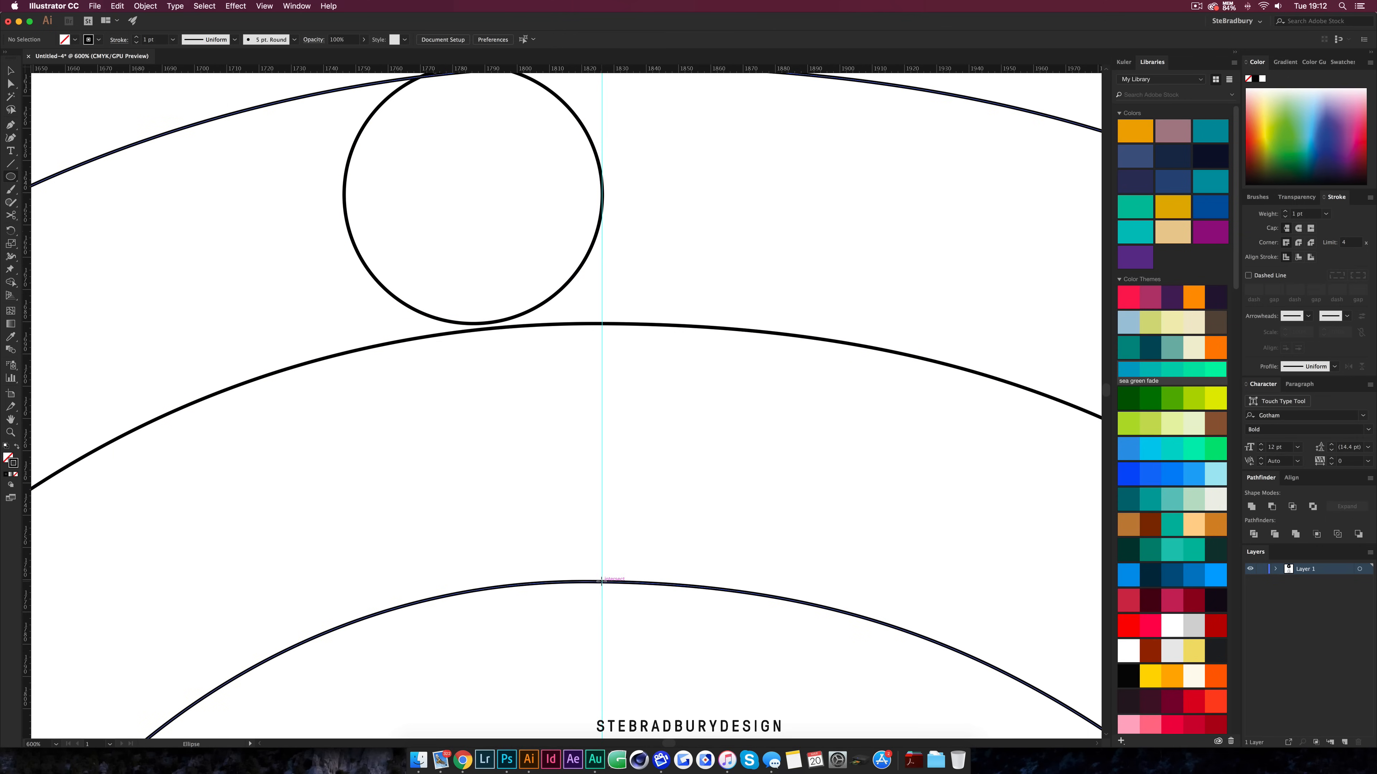
{"action": "left_click_drag", "start_coordinate": [601, 582], "coordinate": [525, 351]}
Move the upper circle so it sits centred on the vertical guide
{"action": "key", "text": "v"}
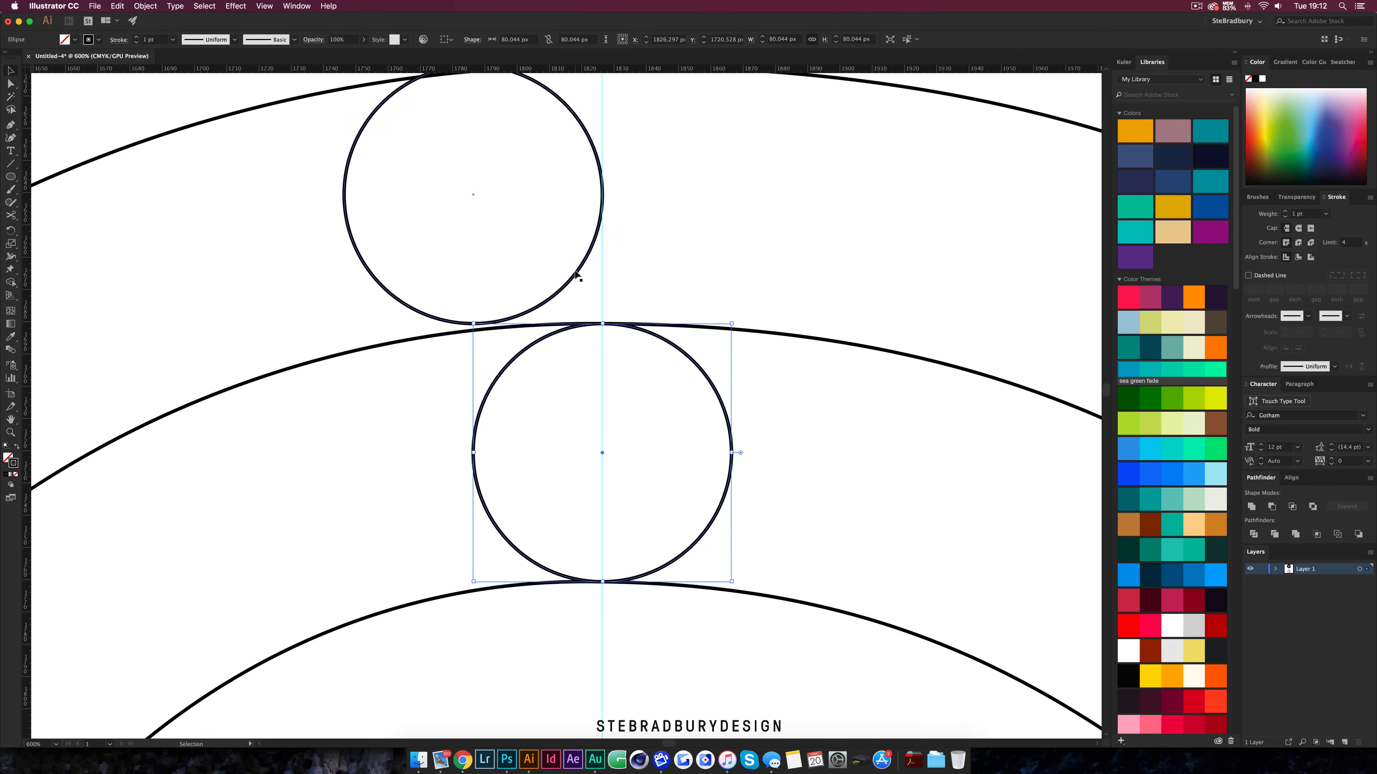
{"action": "left_click_drag", "start_coordinate": [576, 274], "coordinate": [705, 266]}
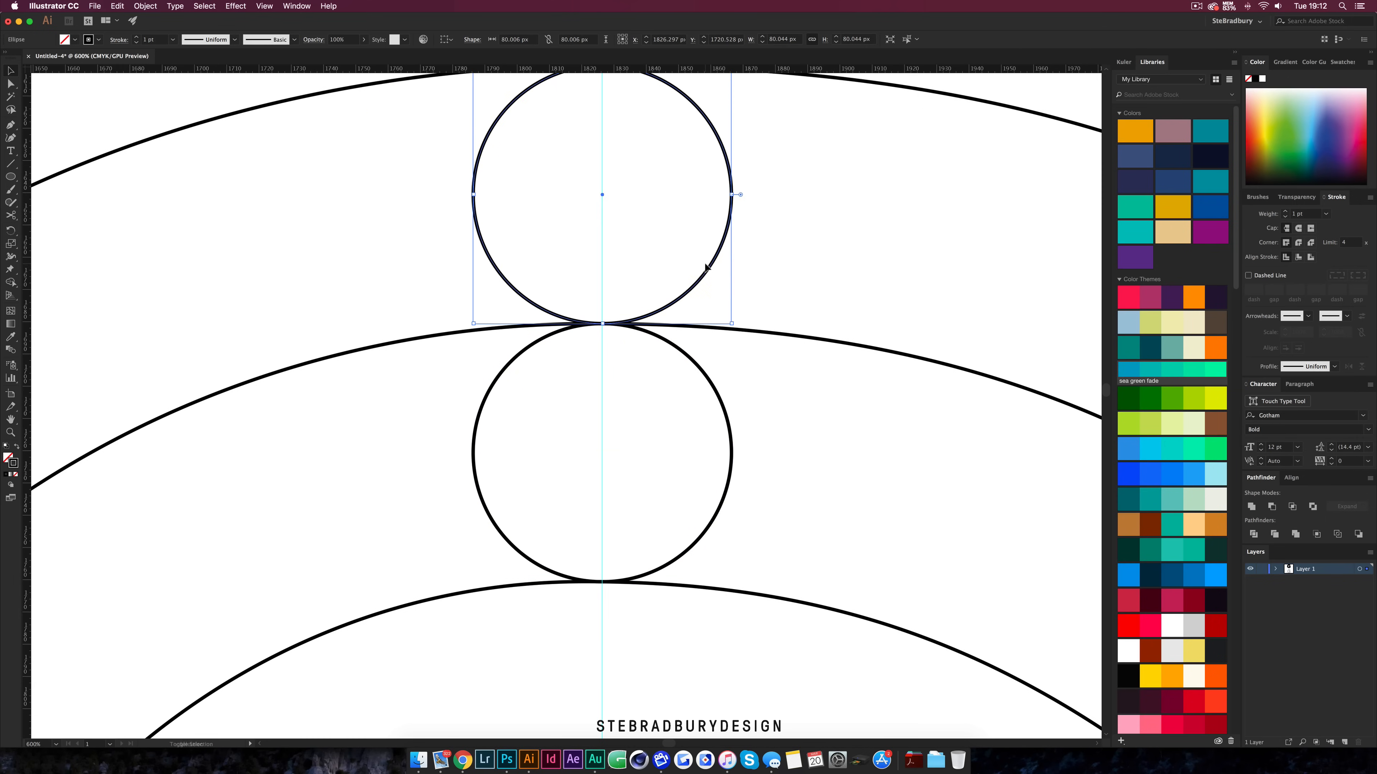
{"action": "scroll", "coordinate": [685, 351], "scroll_direction": "down", "scroll_amount": 2}
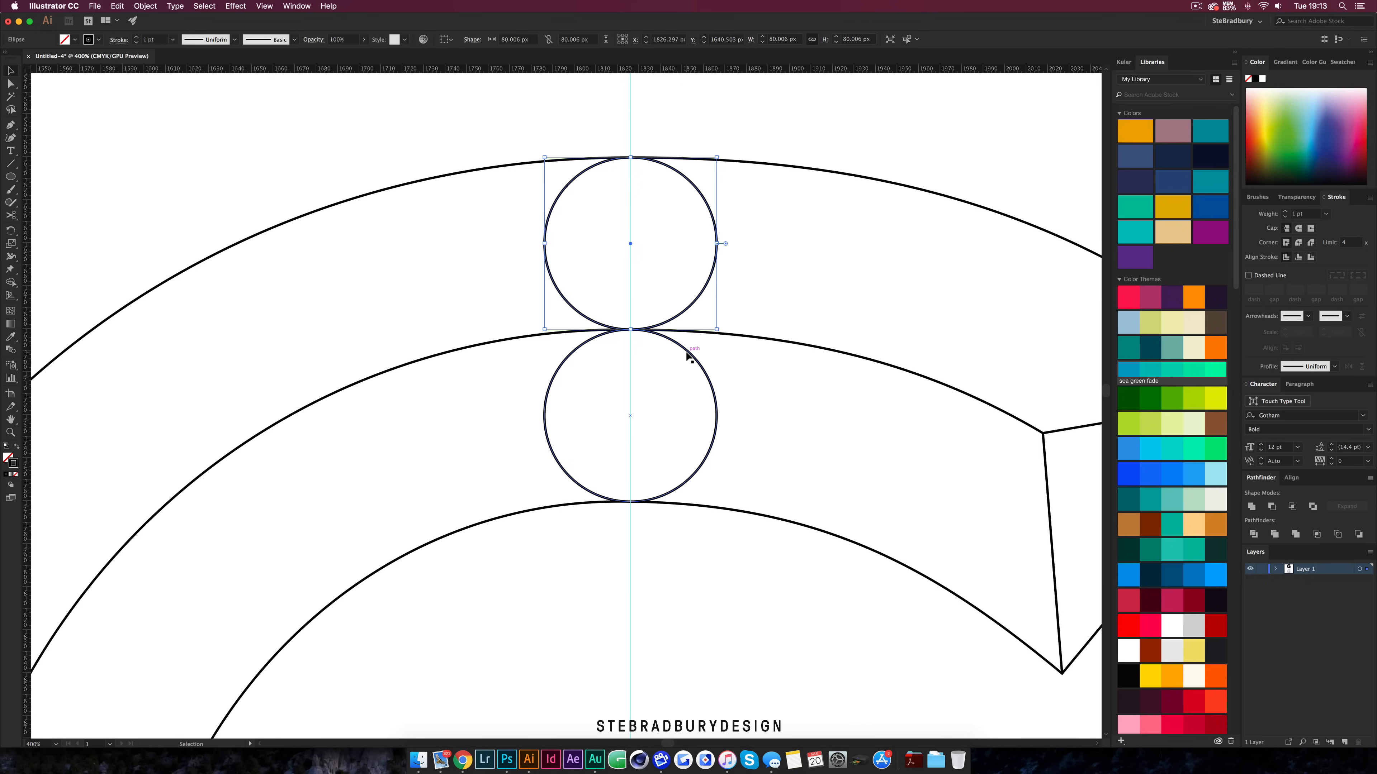
Cut the upper circle with Scissors at its top and bottom points and delete its left half
{"action": "key", "text": "c"}
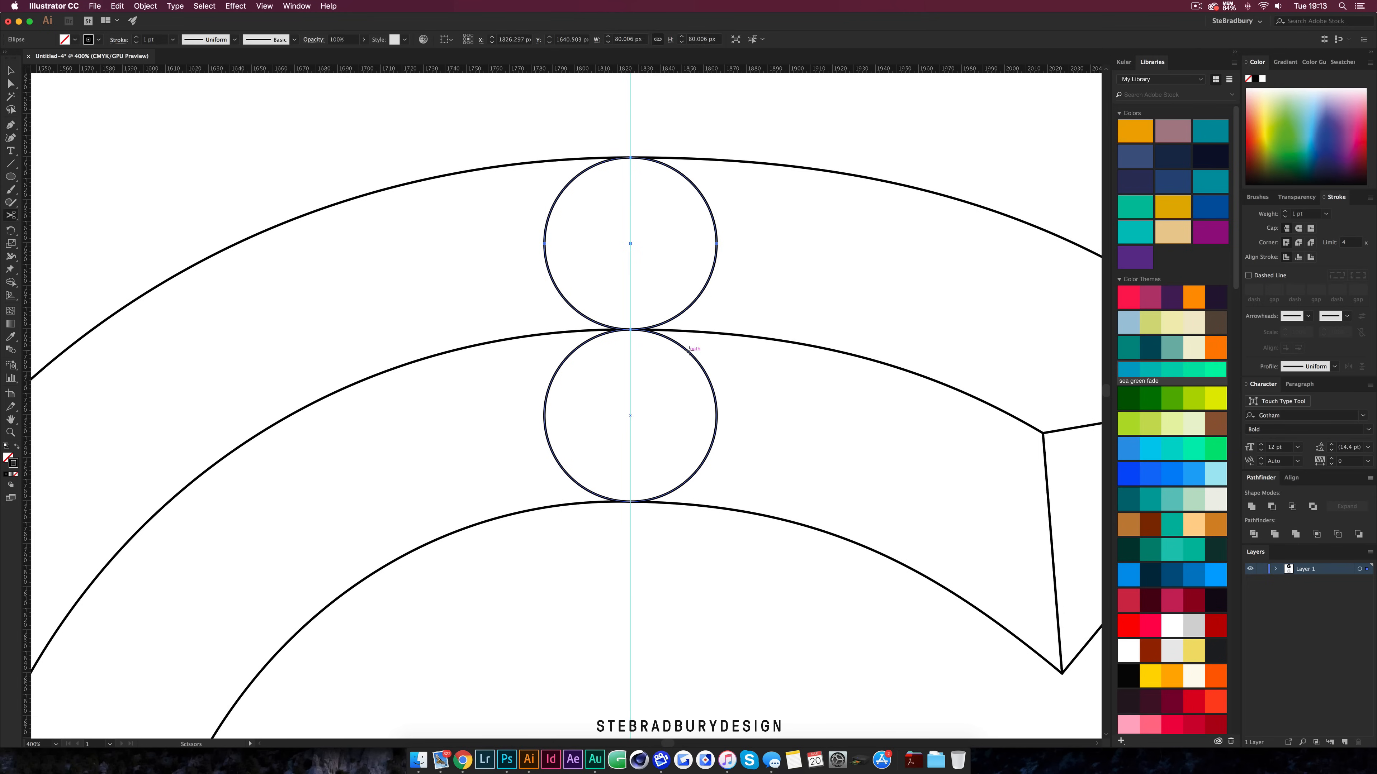
{"action": "left_click", "coordinate": [631, 328]}
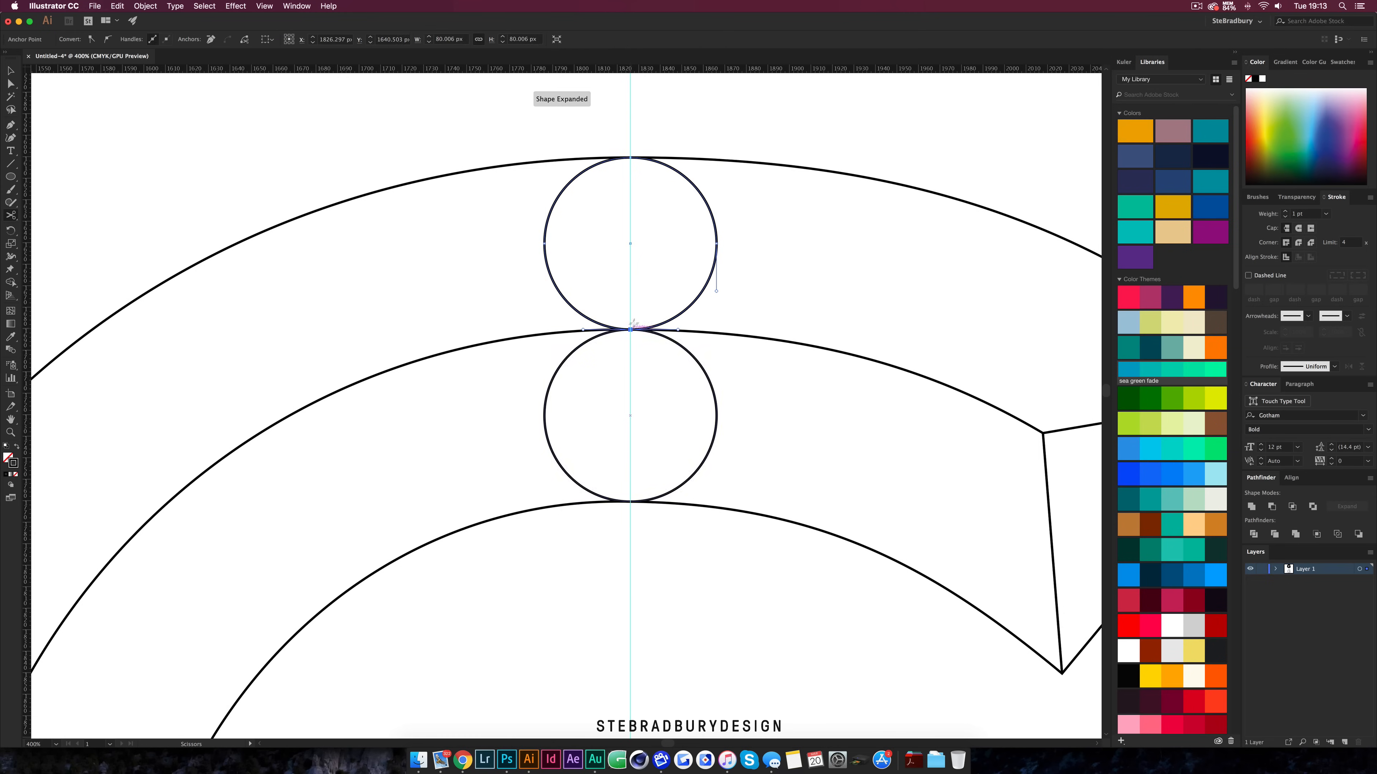
{"action": "left_click", "coordinate": [631, 157]}
{"action": "scroll", "coordinate": [712, 230], "scroll_direction": "down", "scroll_amount": 2}
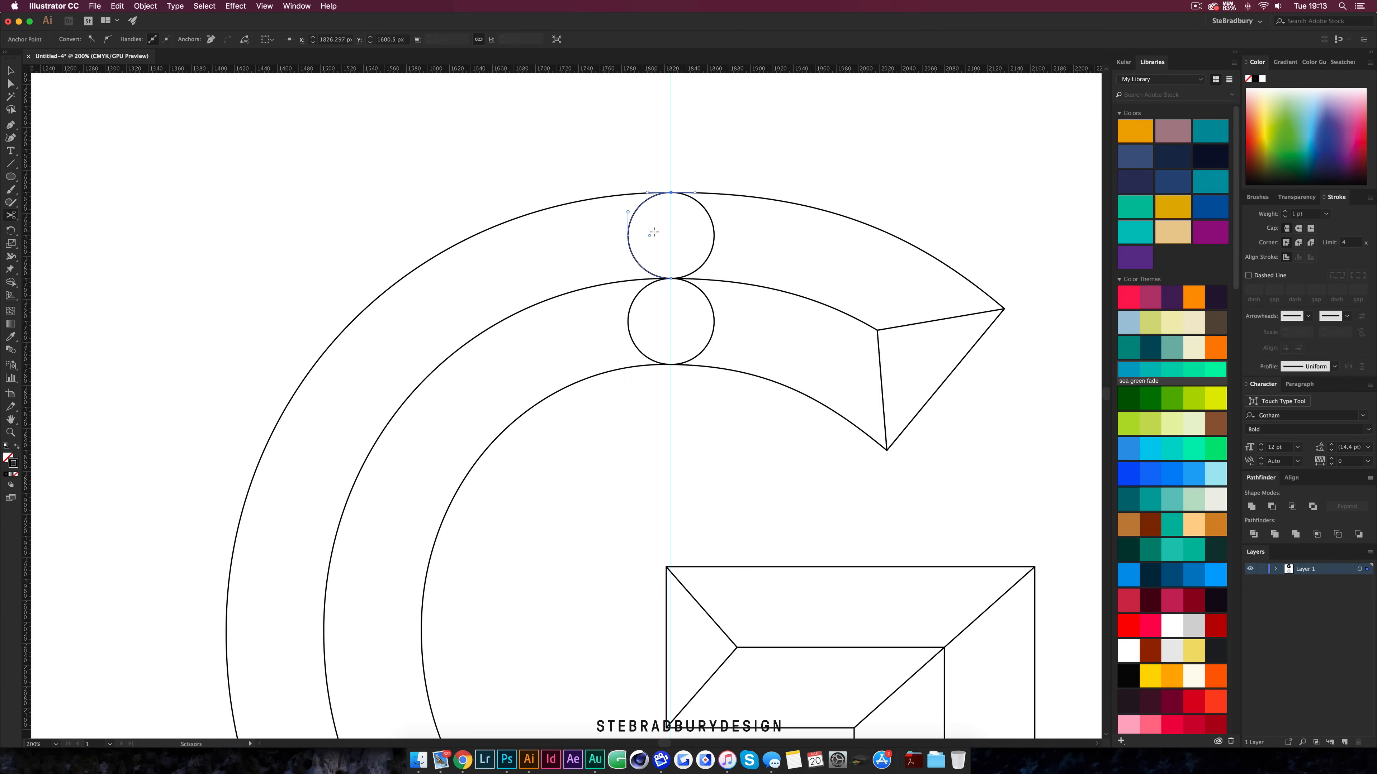
{"action": "key", "text": "Delete"}
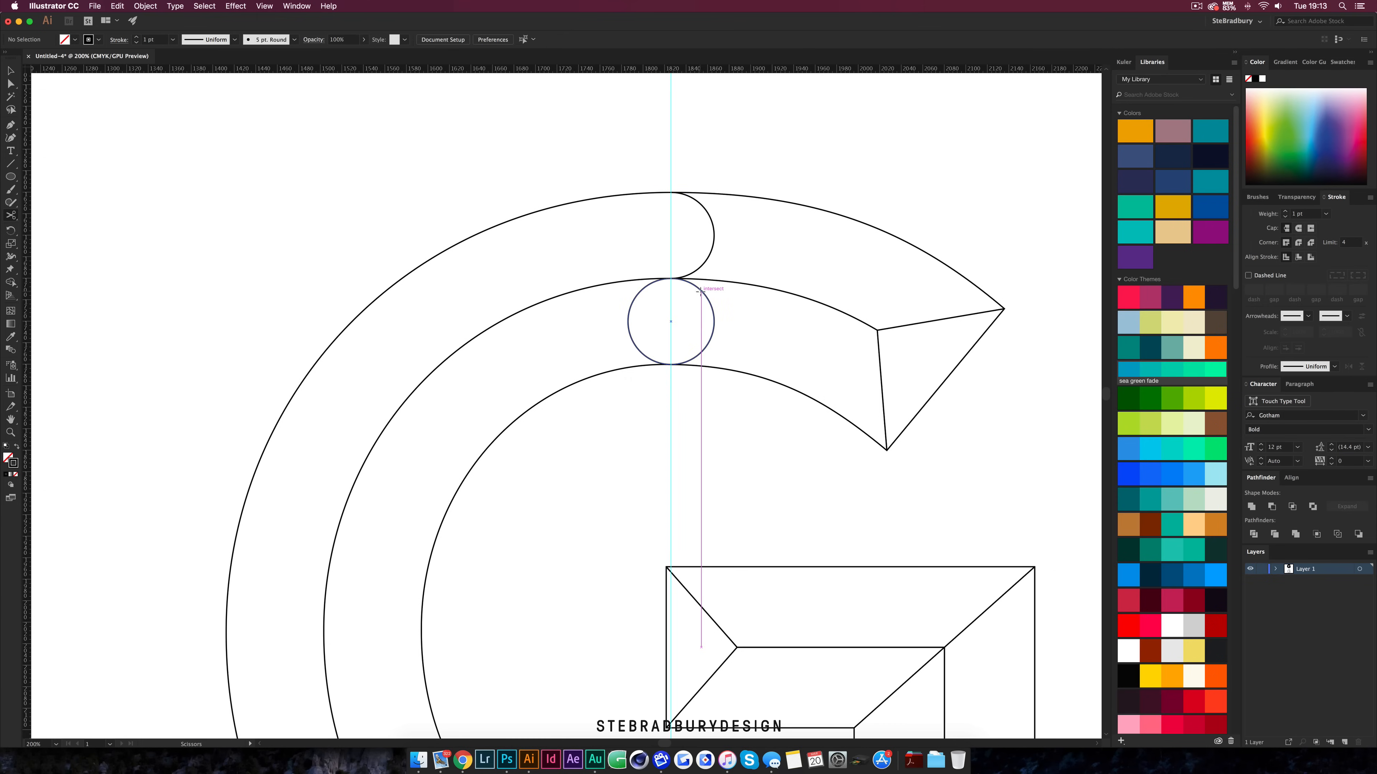
Cut the lower circle with Scissors at its top and bottom points and delete its right half
{"action": "left_click", "coordinate": [713, 336]}
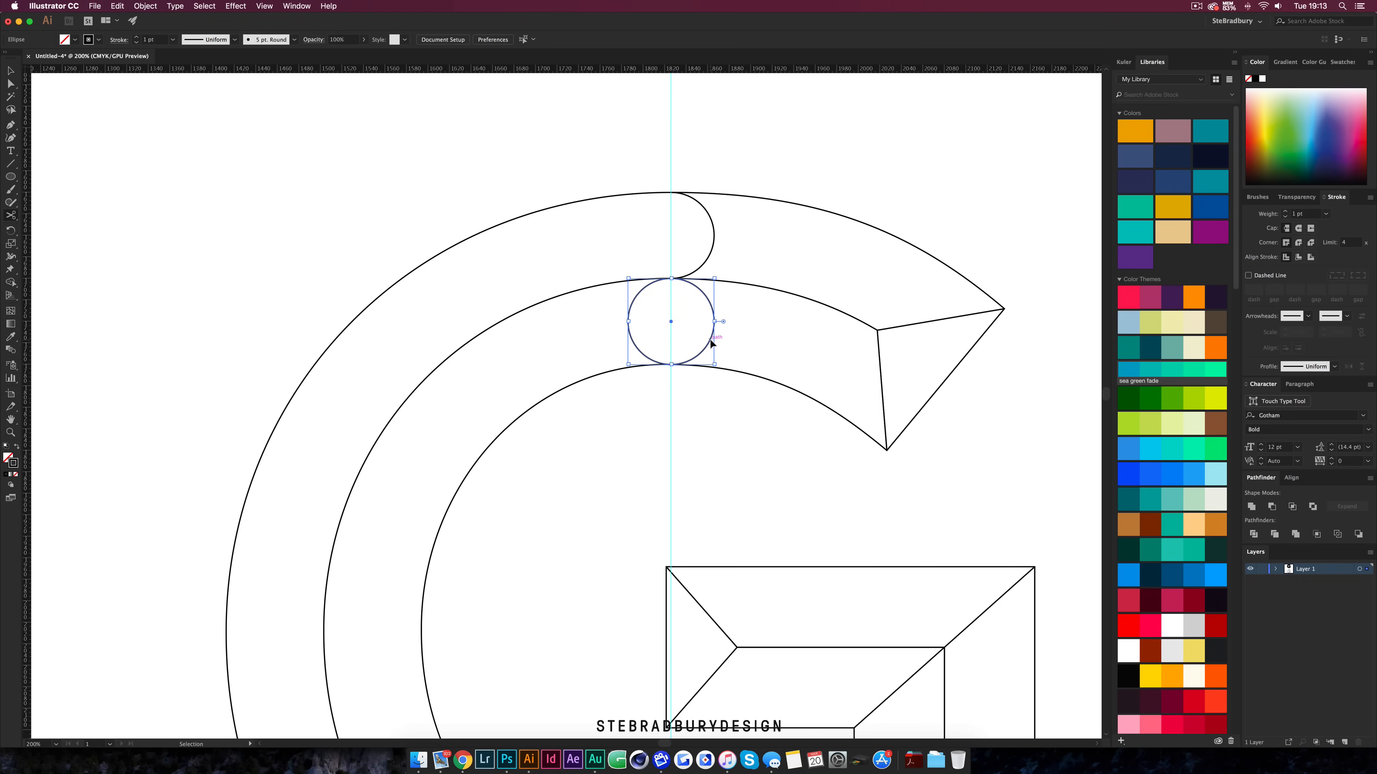
{"action": "left_click", "coordinate": [673, 365]}
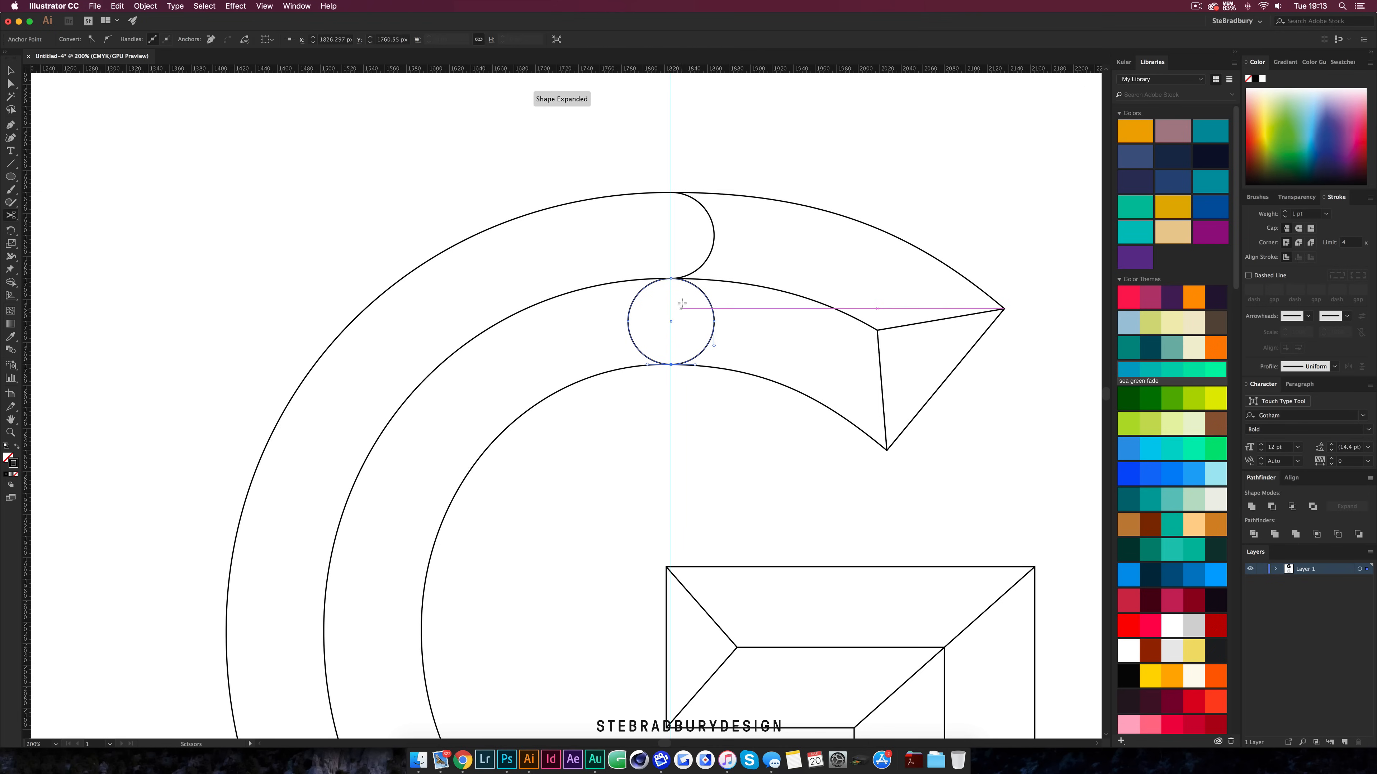
{"action": "left_click", "coordinate": [671, 278]}
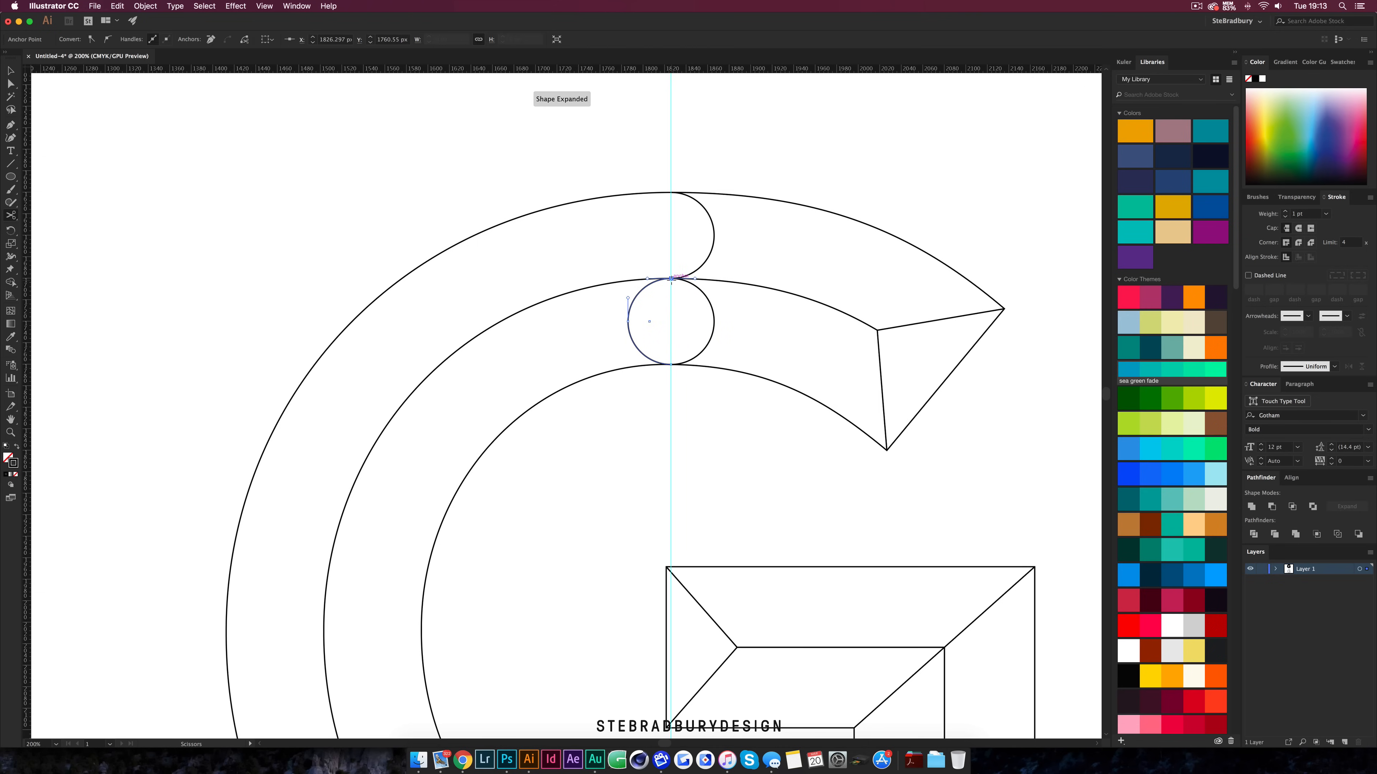
{"action": "key", "text": "v"}
{"action": "left_click", "coordinate": [713, 320]}
{"action": "key", "text": "Delete"}
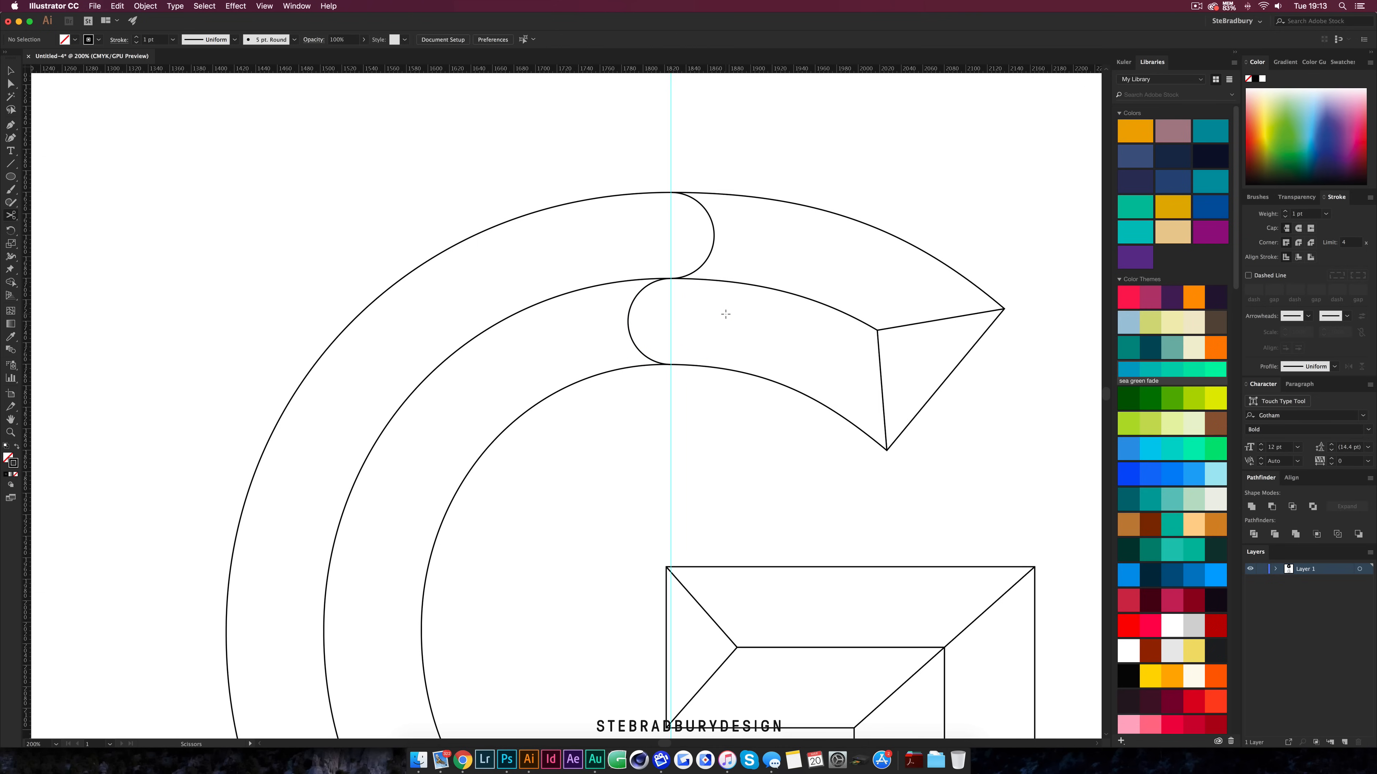
{"action": "key", "text": "c"}
{"action": "key", "text": "super+minus"}
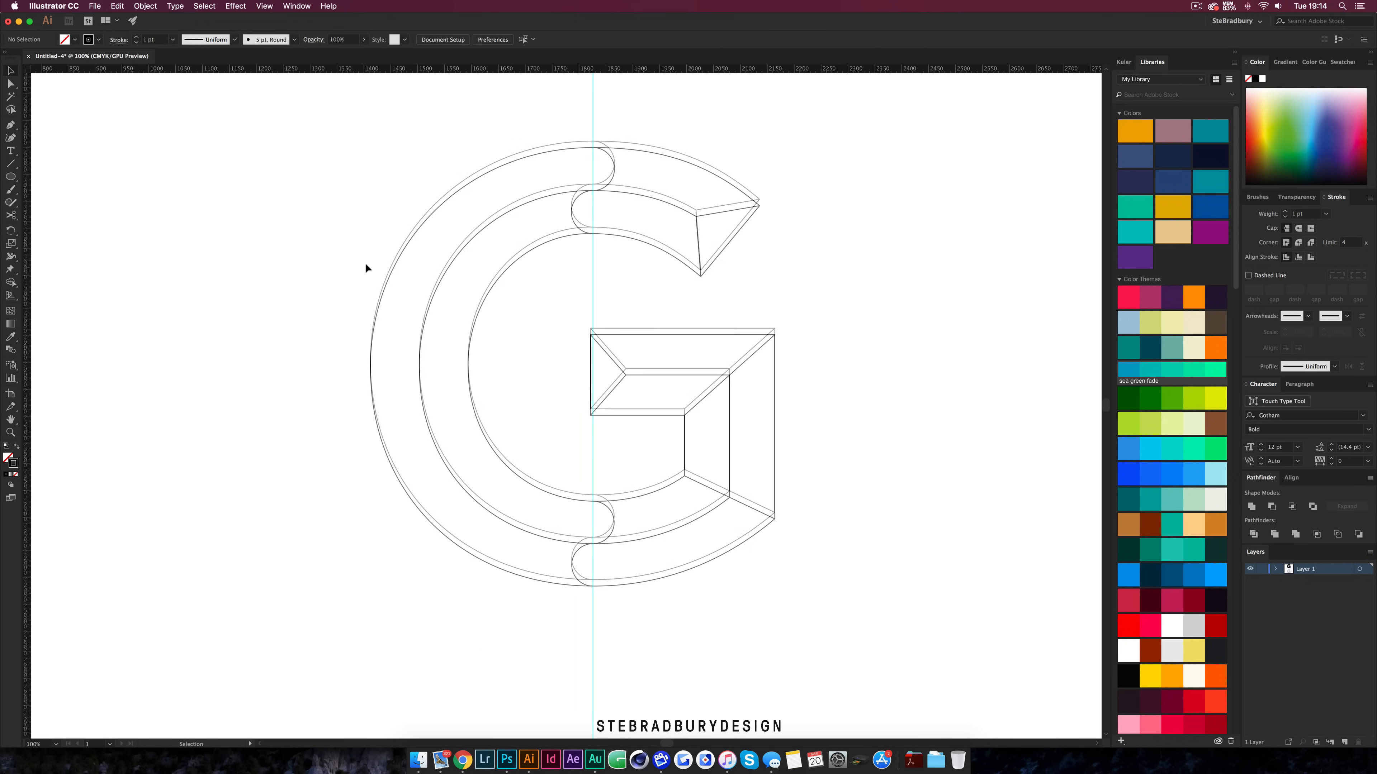
{"action": "scroll", "coordinate": [364, 262], "scroll_direction": "up", "scroll_amount": 5}
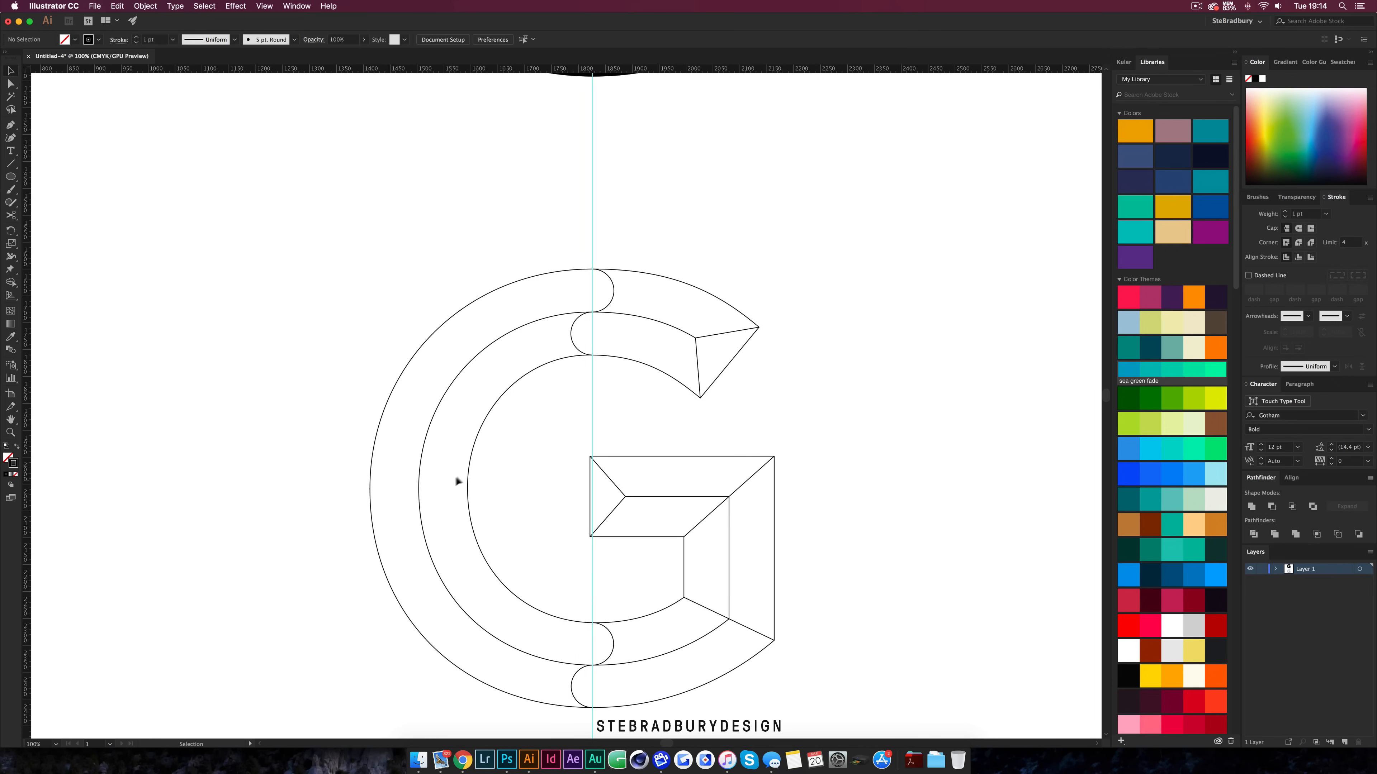
{"action": "scroll", "coordinate": [495, 449], "scroll_direction": "down", "scroll_amount": 1}
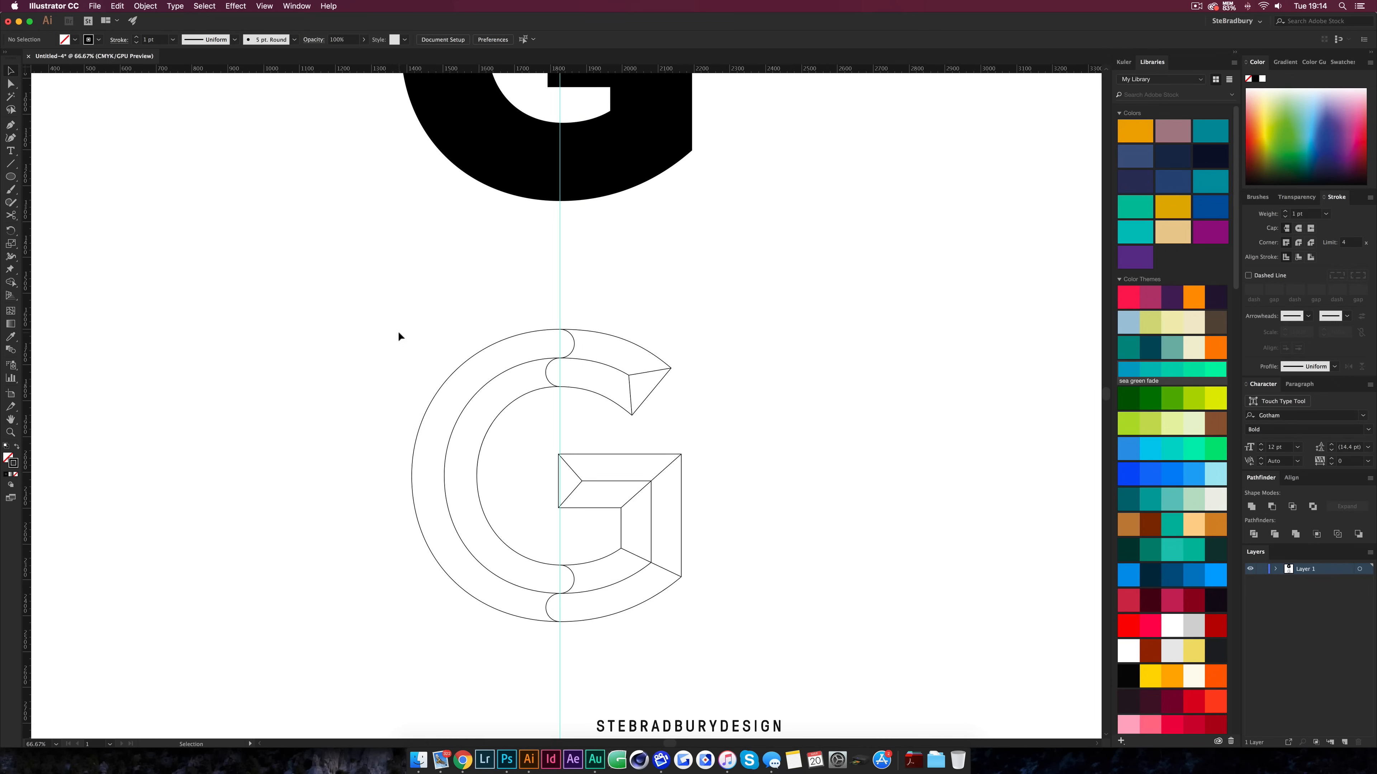
Select the whole G outline and drag a duplicate of it to the right
{"action": "left_click_drag", "start_coordinate": [388, 338], "coordinate": [775, 662]}
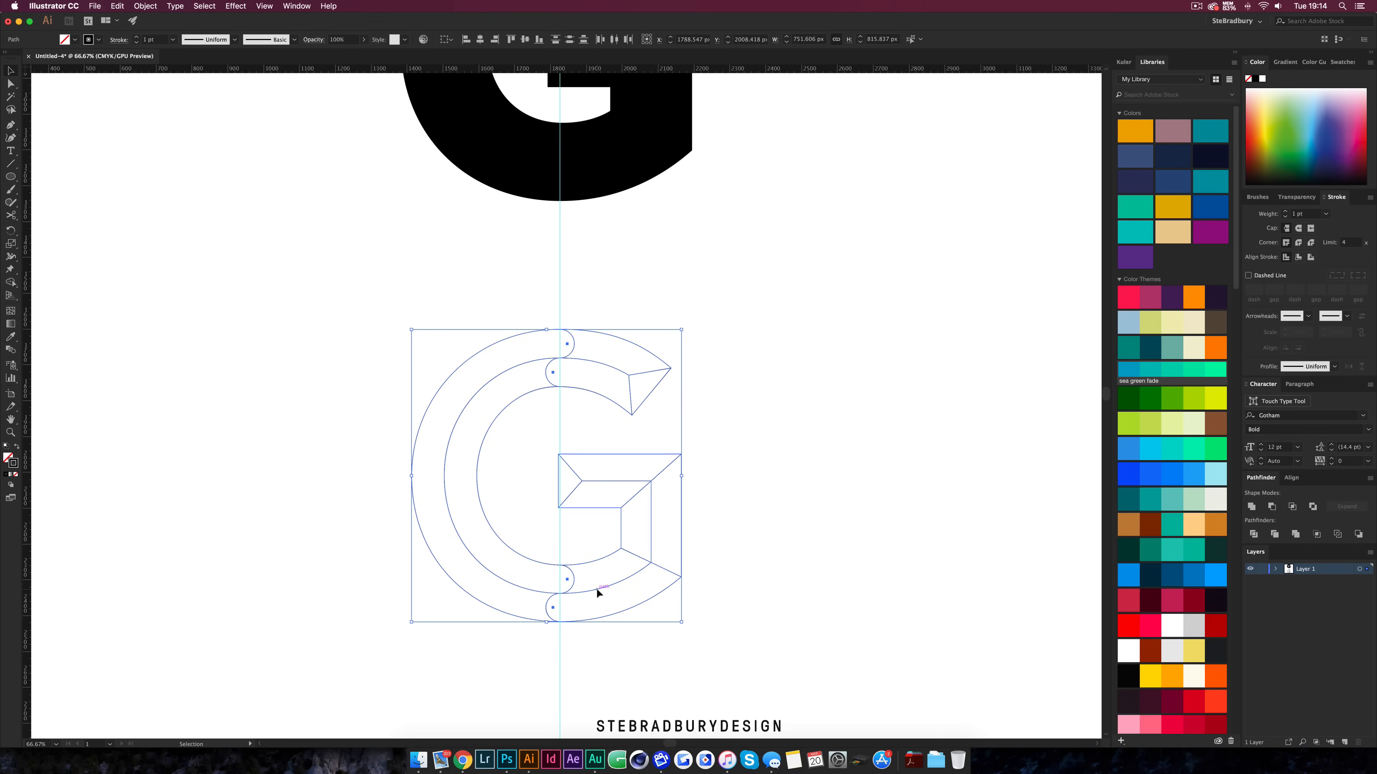
{"action": "left_click_drag", "start_coordinate": [596, 588], "coordinate": [1024, 569]}
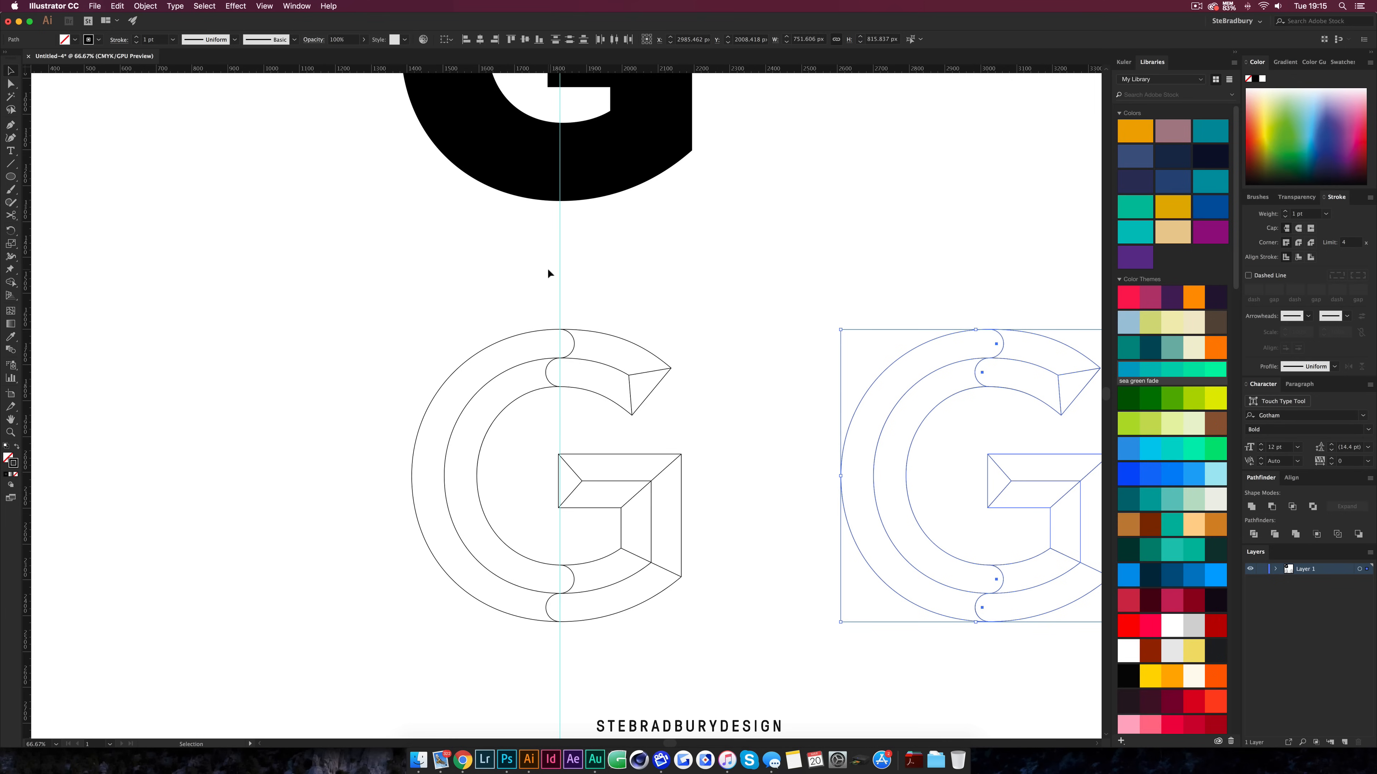
Hide the guides
{"action": "key", "text": "a"}
{"action": "key", "text": "super+;"}
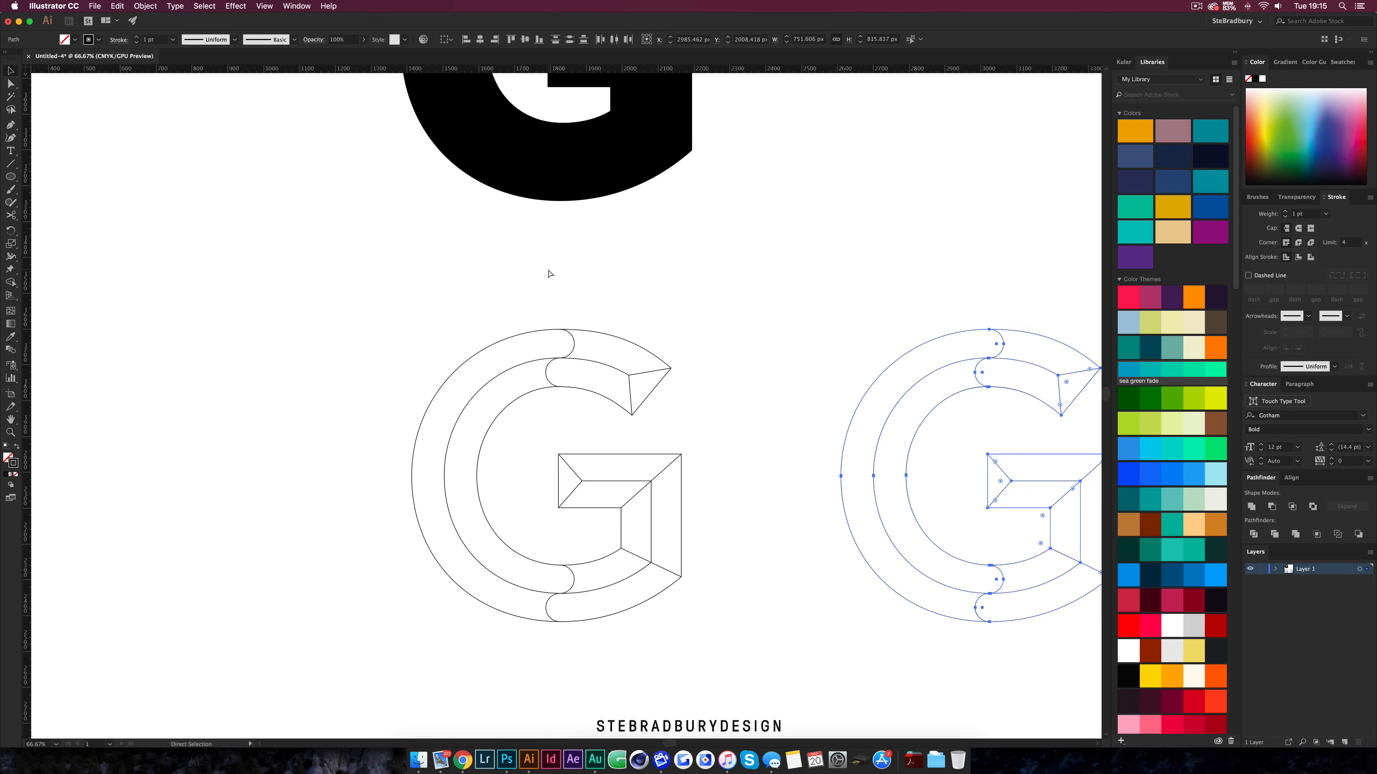
{"action": "key", "text": "super+minus"}
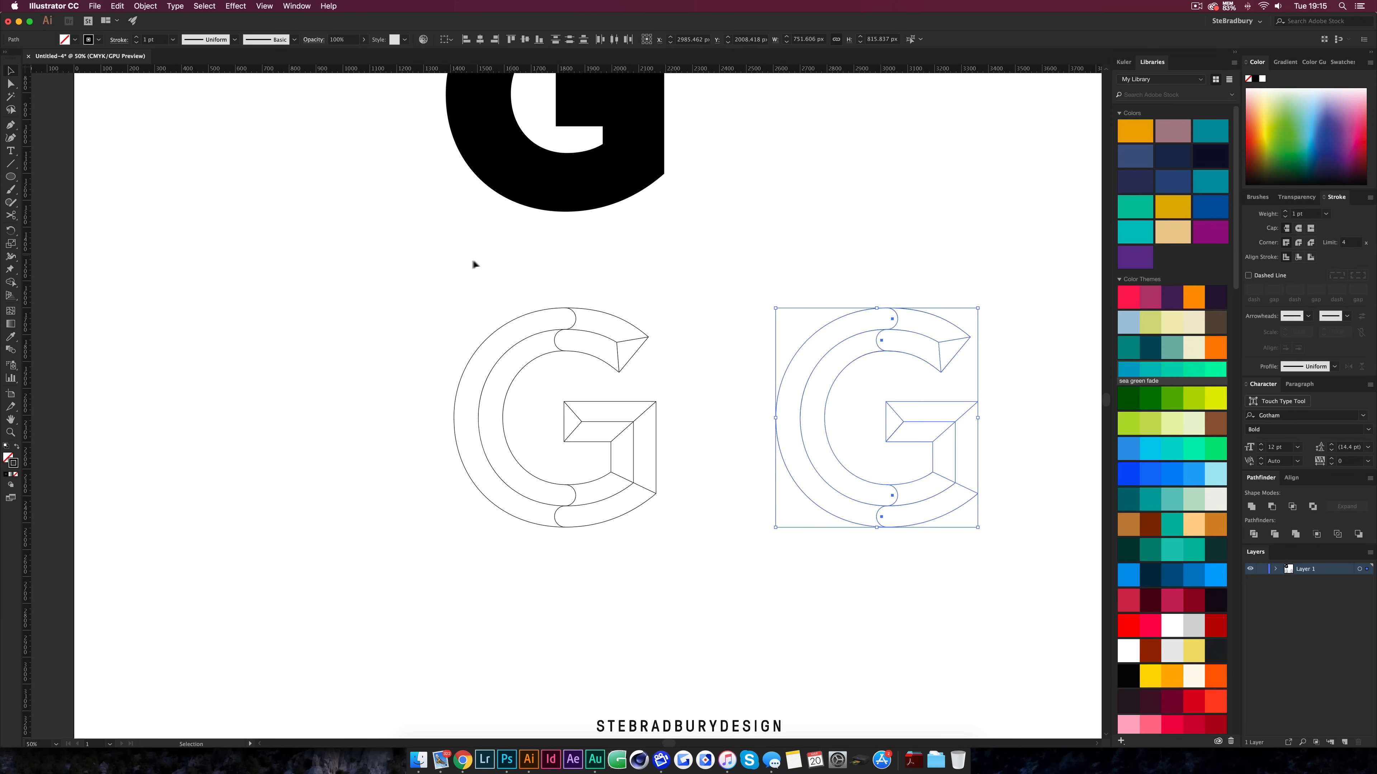
Select the left G and merge its regions into filled shapes with the Shape Builder tool
{"action": "left_click_drag", "start_coordinate": [388, 270], "coordinate": [692, 558]}
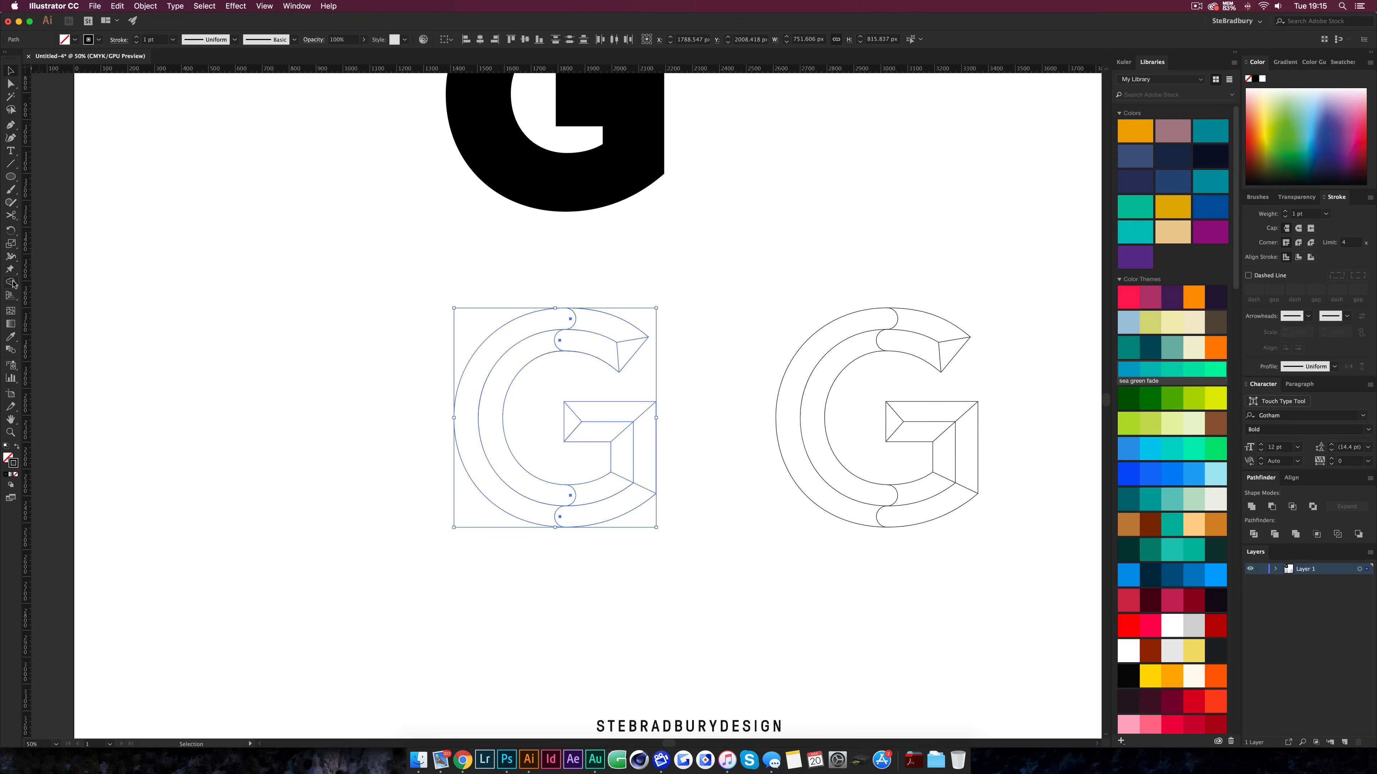
{"action": "left_click", "coordinate": [11, 283]}
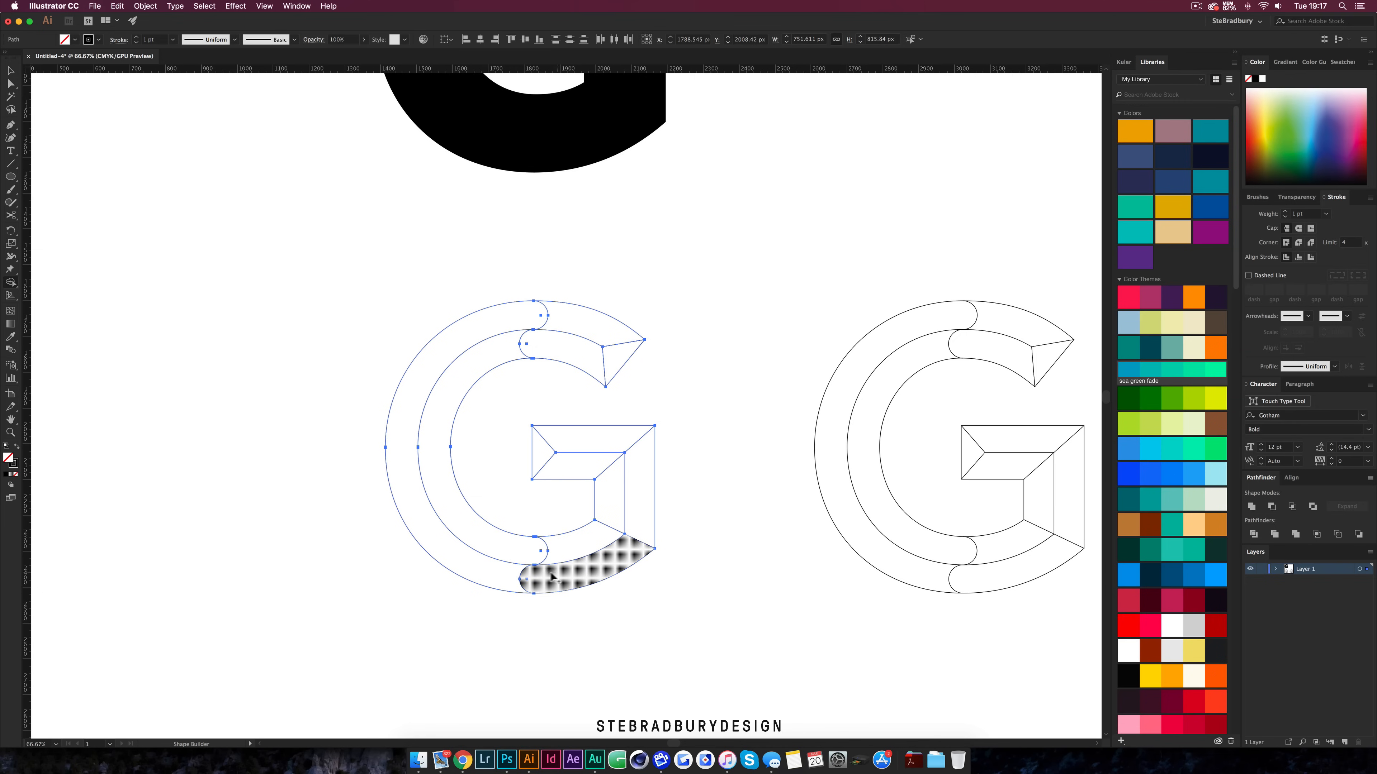
{"action": "left_click_drag", "start_coordinate": [504, 578], "coordinate": [563, 580]}
{"action": "key", "text": "super+z"}
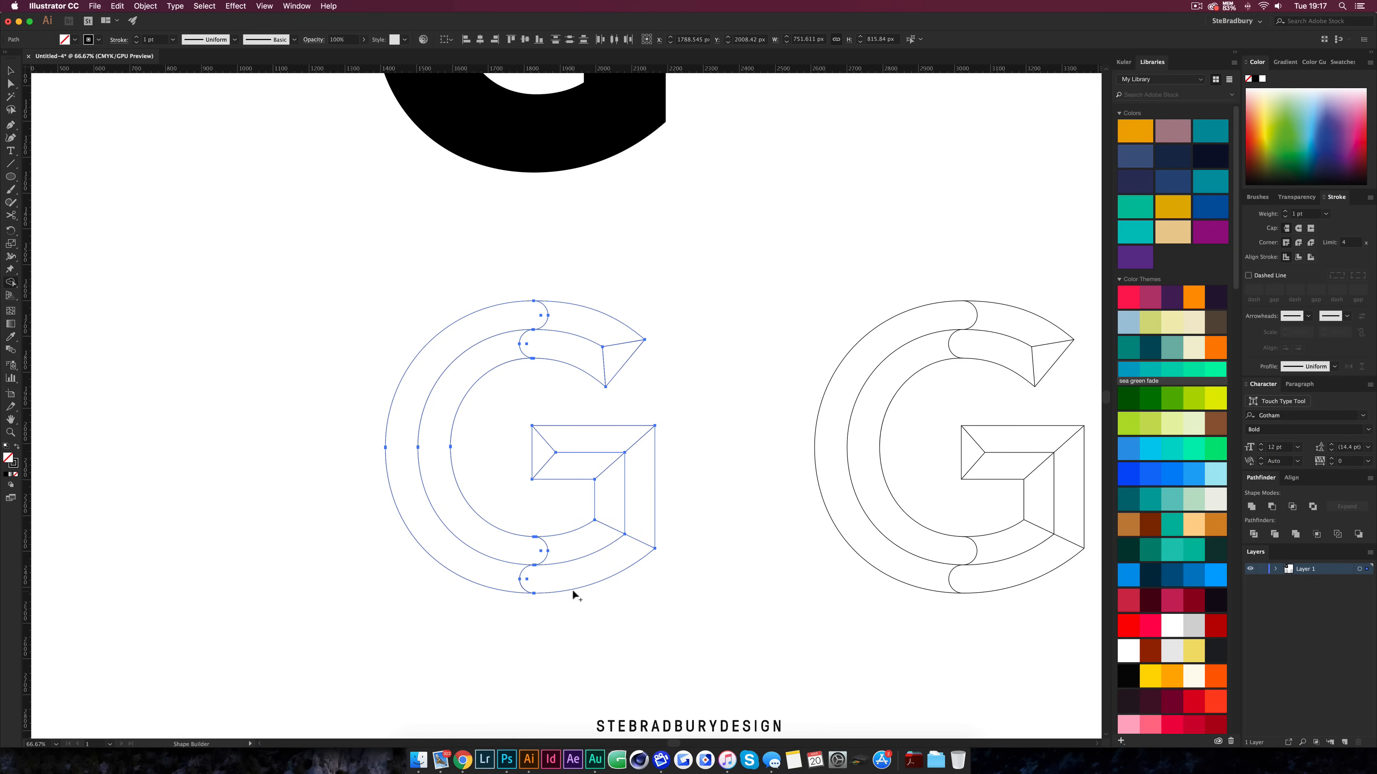
{"action": "mouse_move", "coordinate": [626, 362]}
{"action": "left_mouse_down"}
{"action": "mouse_move", "coordinate": [593, 317]}
{"action": "mouse_move", "coordinate": [562, 347]}
{"action": "left_mouse_up"}
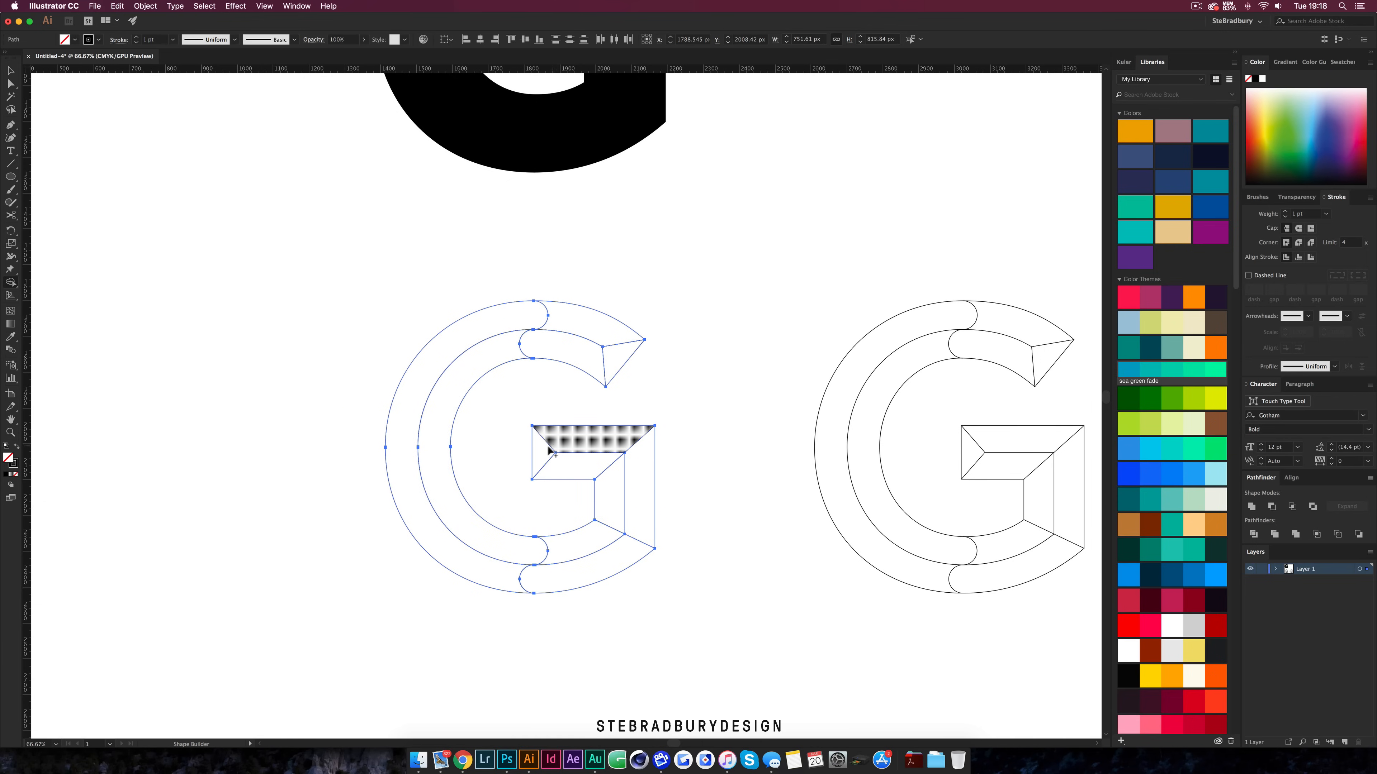
Select all of the left G's shapes and fill them with the magenta swatch from Color Theme 1
{"action": "left_click", "coordinate": [11, 71]}
{"action": "left_click", "coordinate": [384, 332]}
{"action": "left_click_drag", "start_coordinate": [340, 297], "coordinate": [774, 624]}
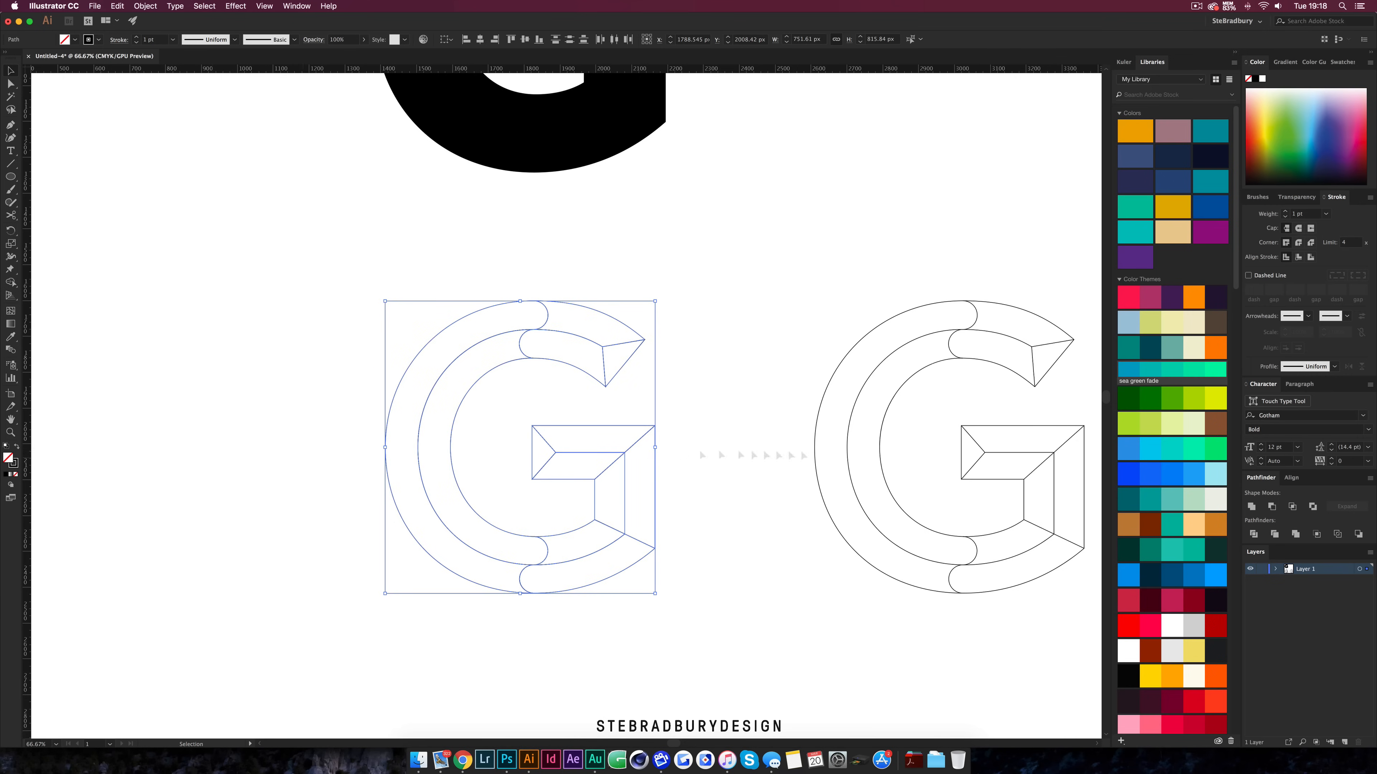
{"action": "left_click", "coordinate": [1147, 295]}
Select the left G's shapes and remove their stroke
{"action": "left_click", "coordinate": [641, 488]}
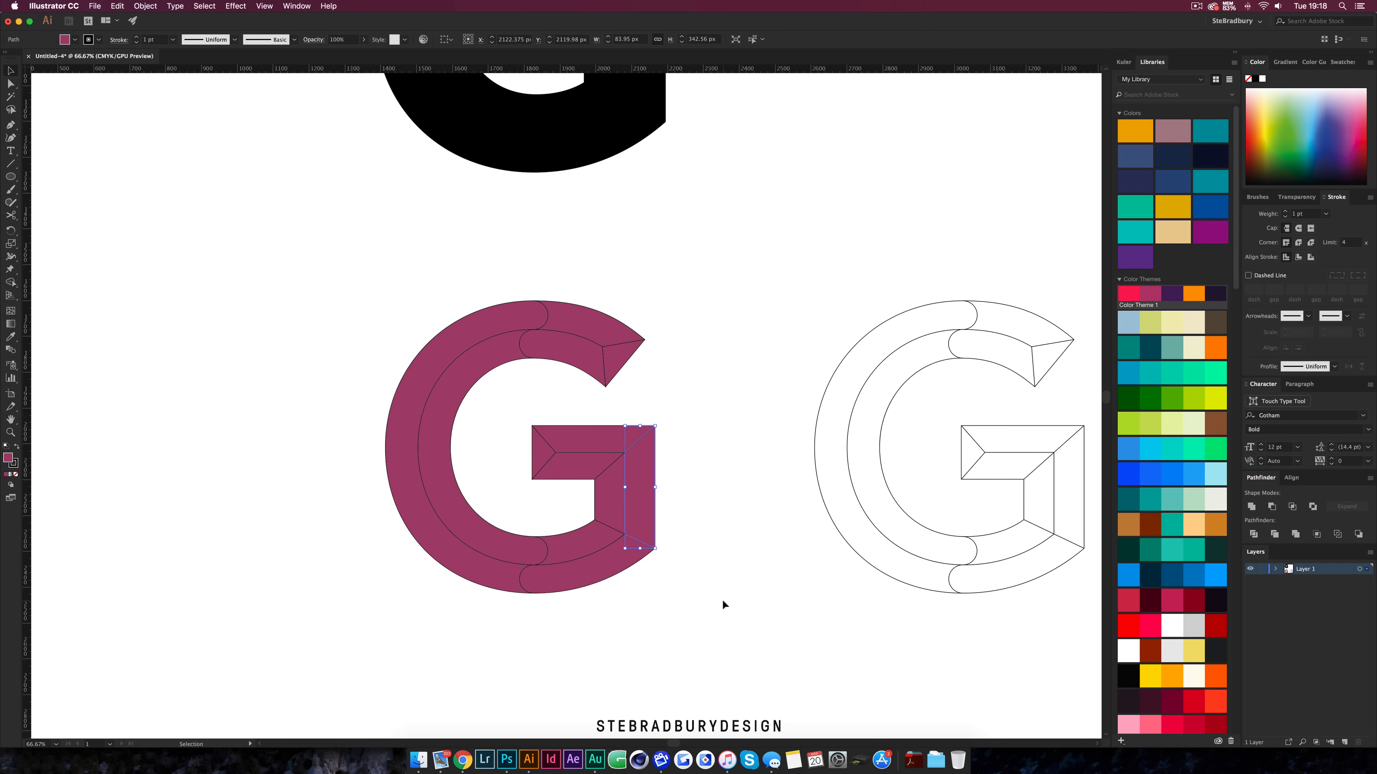
{"action": "left_click_drag", "start_coordinate": [722, 599], "coordinate": [347, 262]}
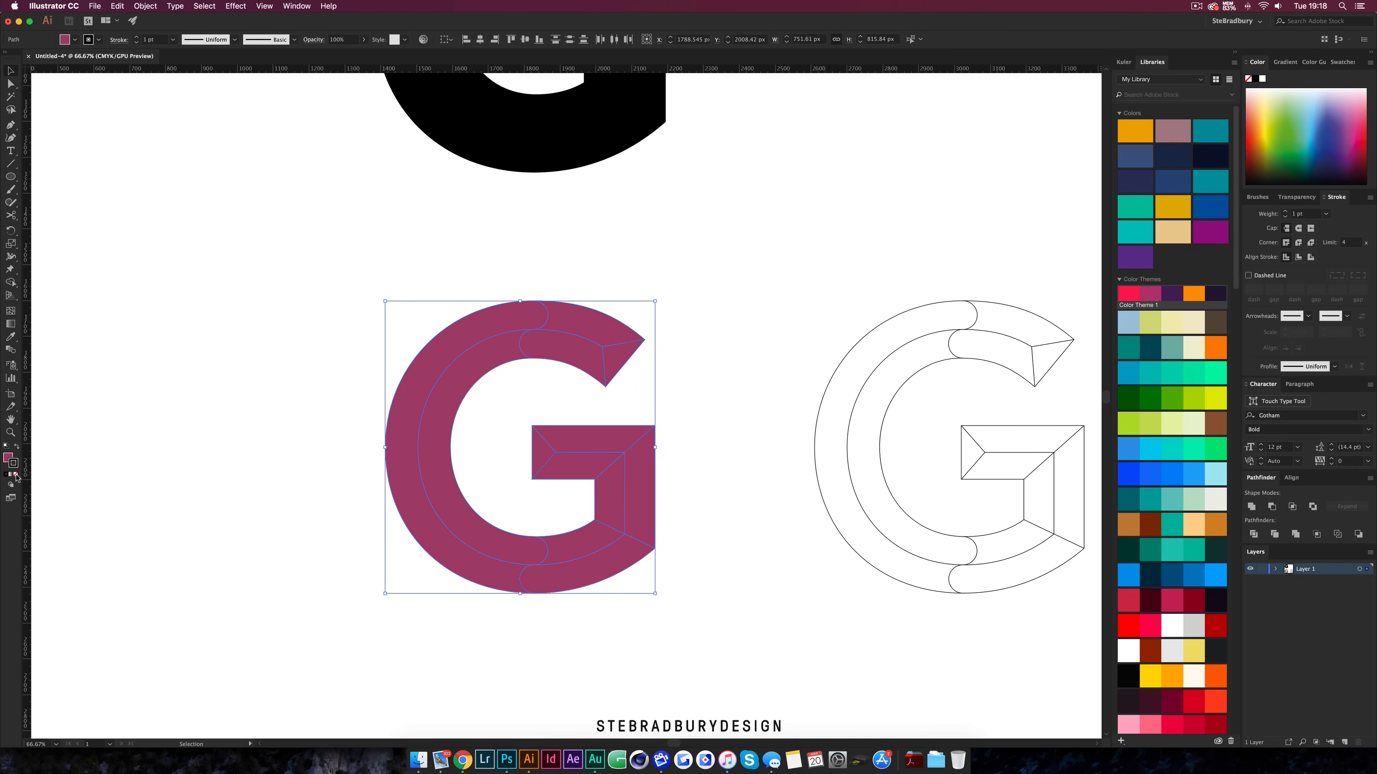
{"action": "left_click", "coordinate": [16, 475]}
{"action": "left_click", "coordinate": [193, 443]}
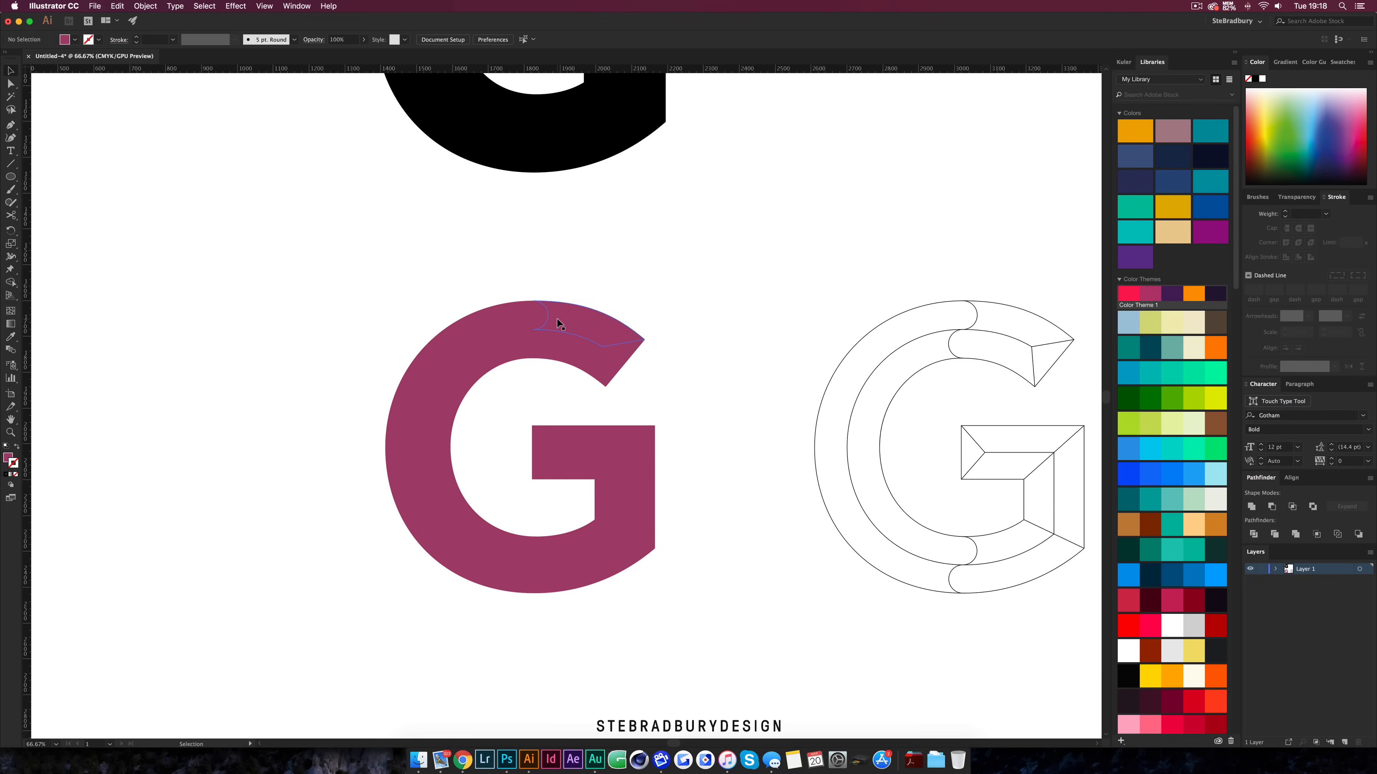
Move the solid black G down behind the magenta G so it forms a thick outline
{"action": "left_click_drag", "start_coordinate": [579, 163], "coordinate": [544, 593]}
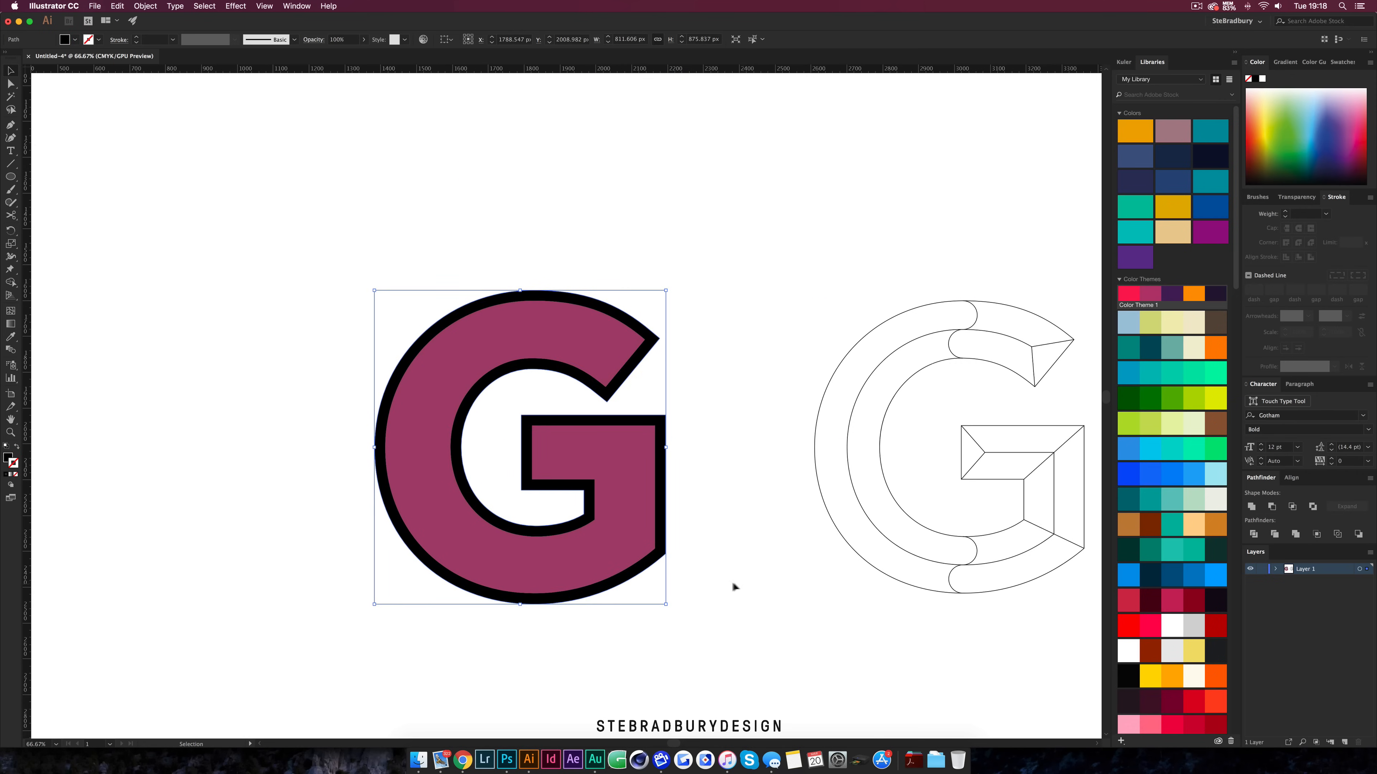
{"action": "left_click", "coordinate": [716, 584]}
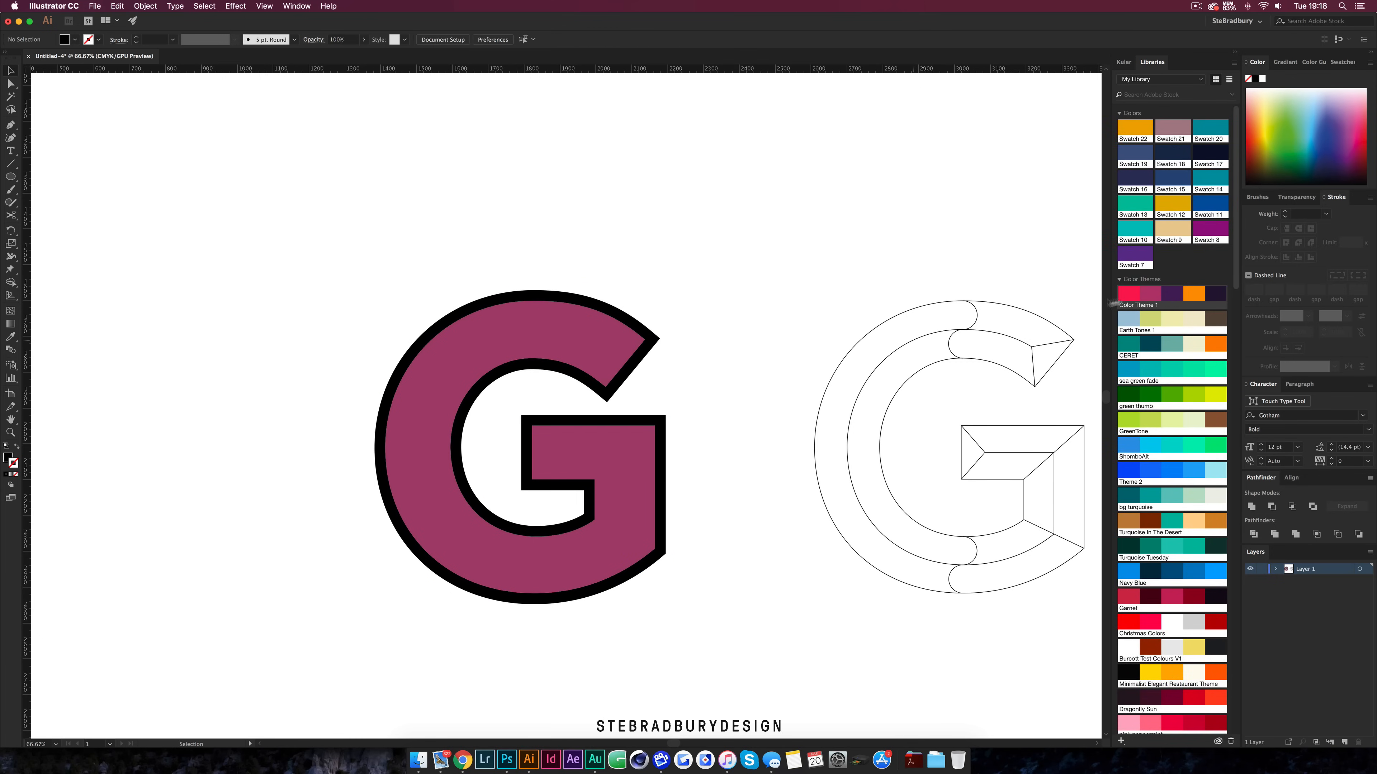
Recolour the black outline G with the dark navy swatch from Color Theme 1
{"action": "left_click", "coordinate": [666, 428]}
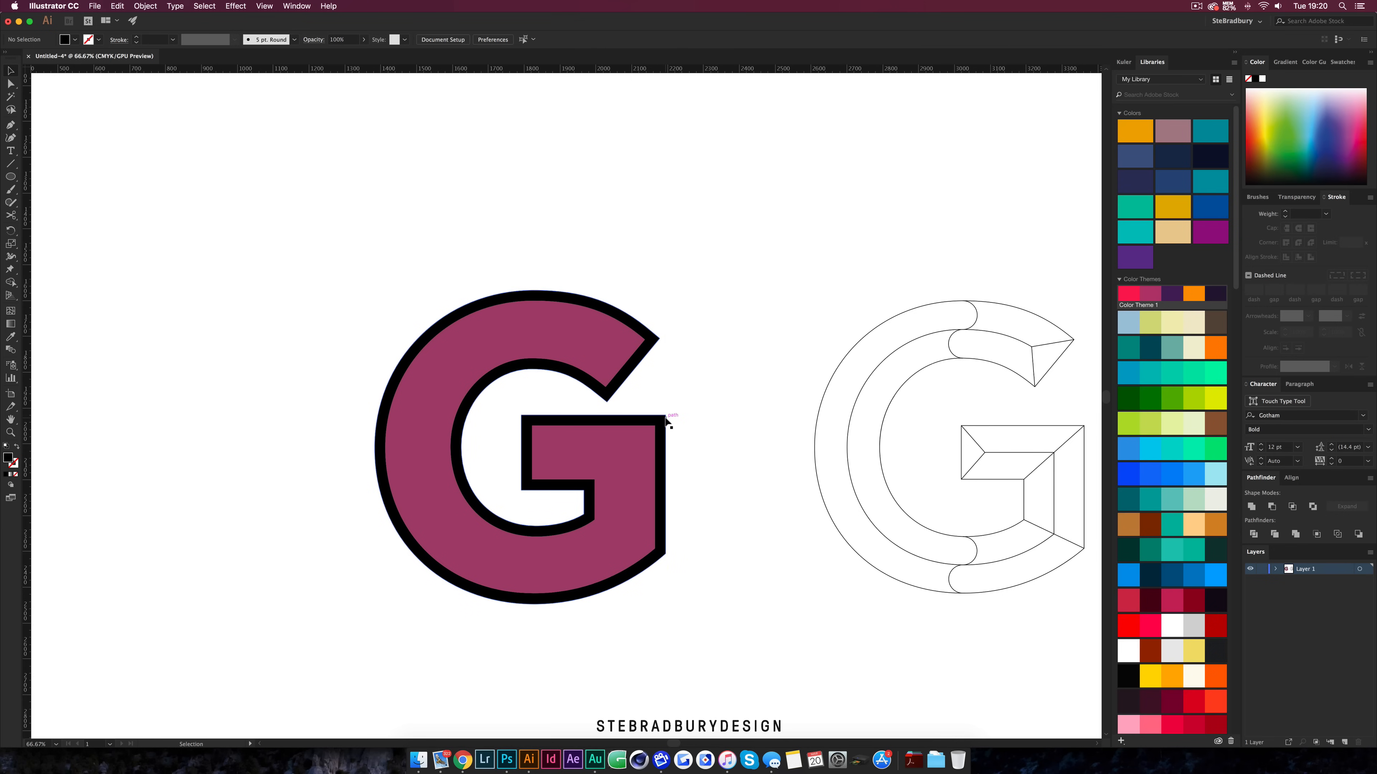
{"action": "left_click", "coordinate": [666, 419]}
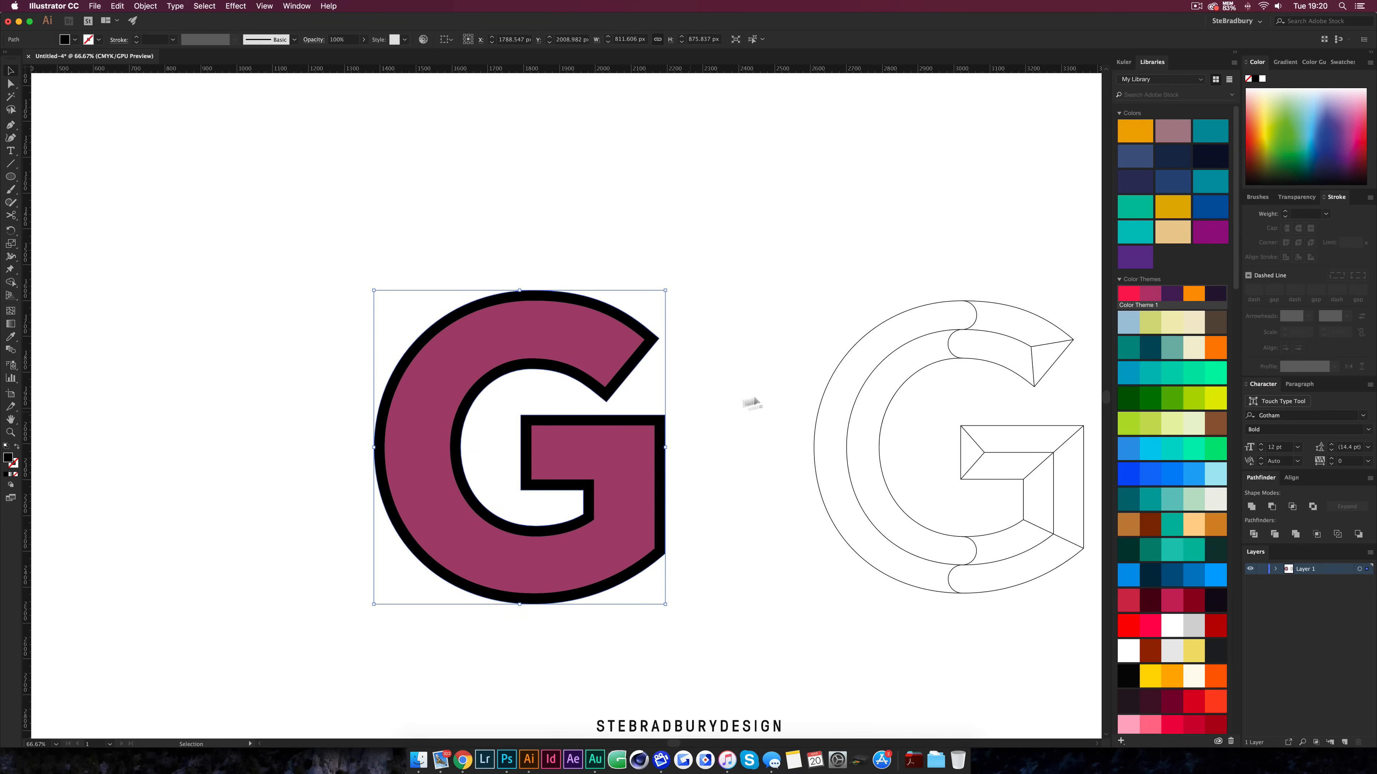
{"action": "left_click", "coordinate": [1216, 295]}
{"action": "left_click", "coordinate": [731, 336]}
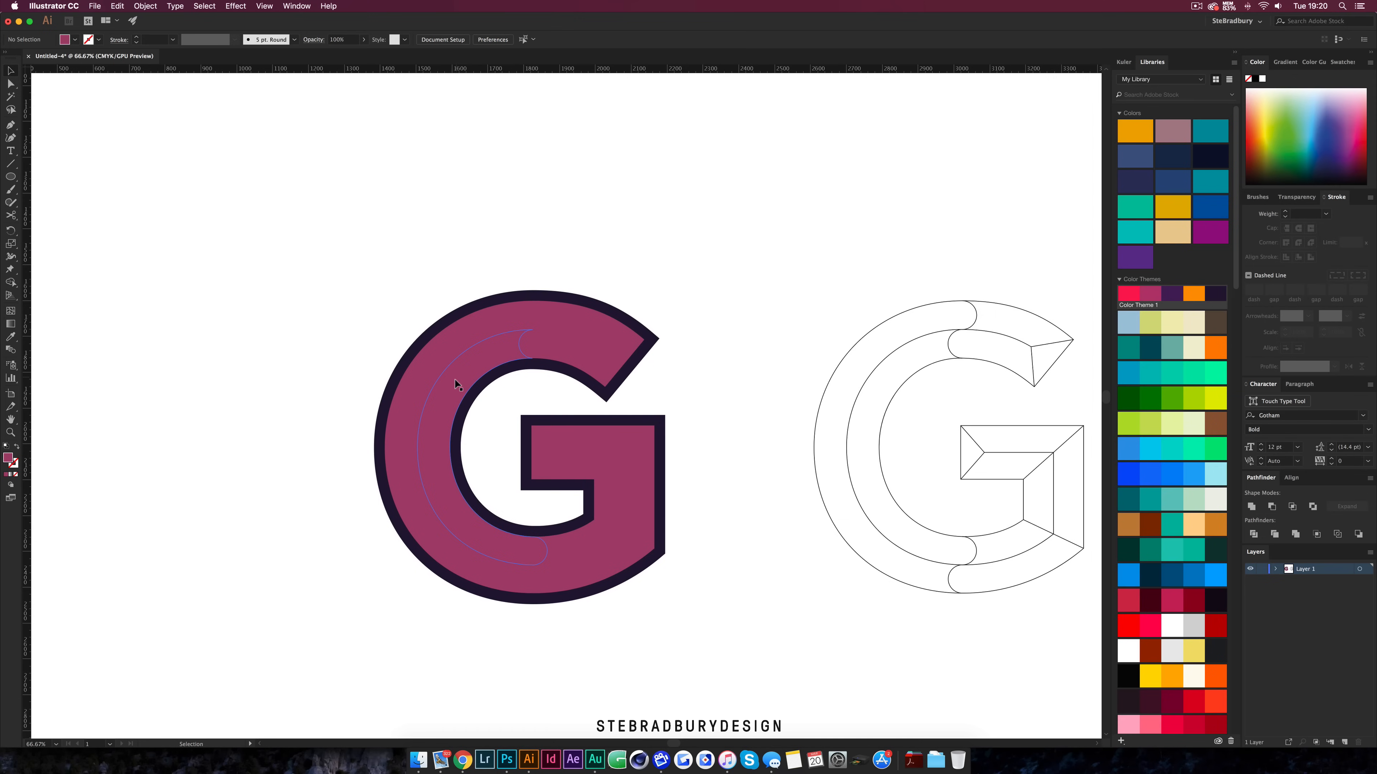
Select the inner band, crossbar side facet and terminal facet and fill them with the orange theme swatch
{"action": "left_click", "coordinate": [440, 393]}
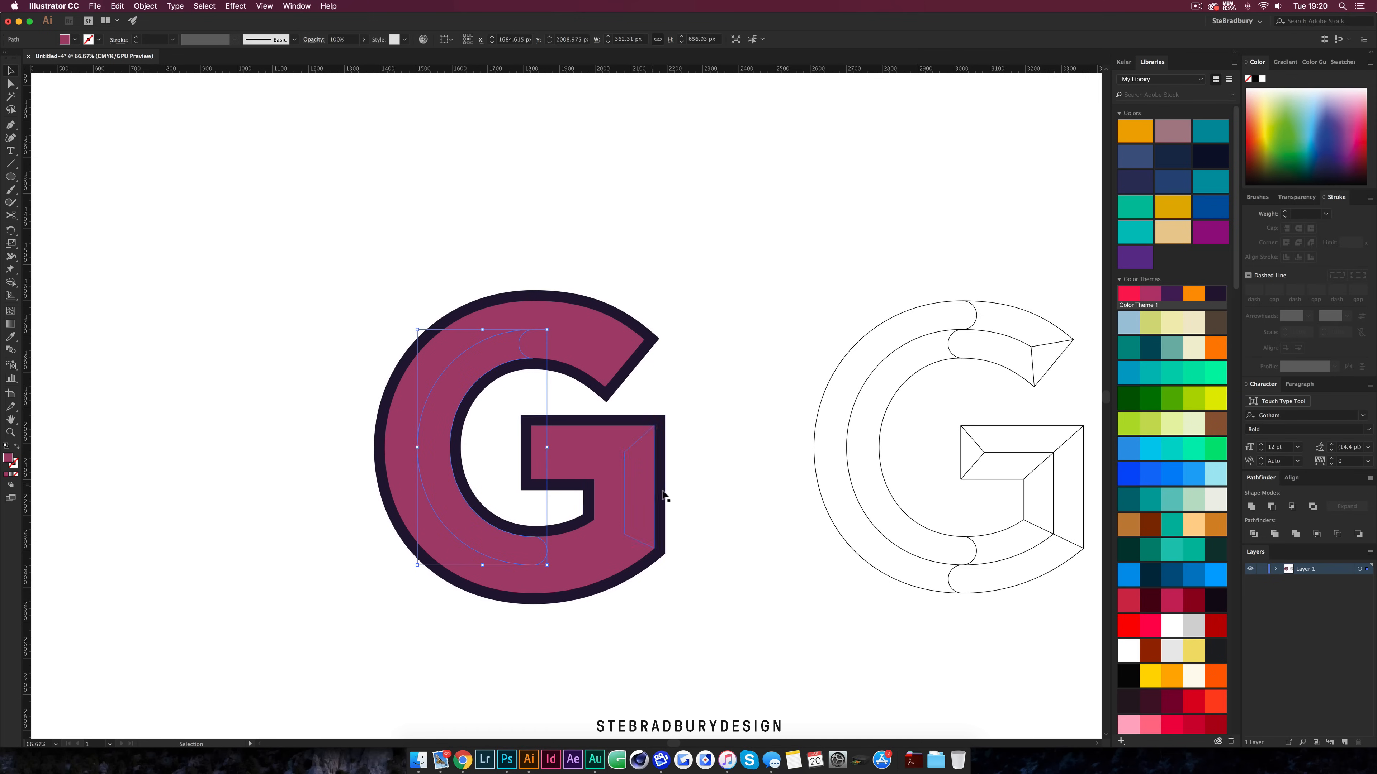
{"action": "left_click", "coordinate": [648, 515], "text": "shift"}
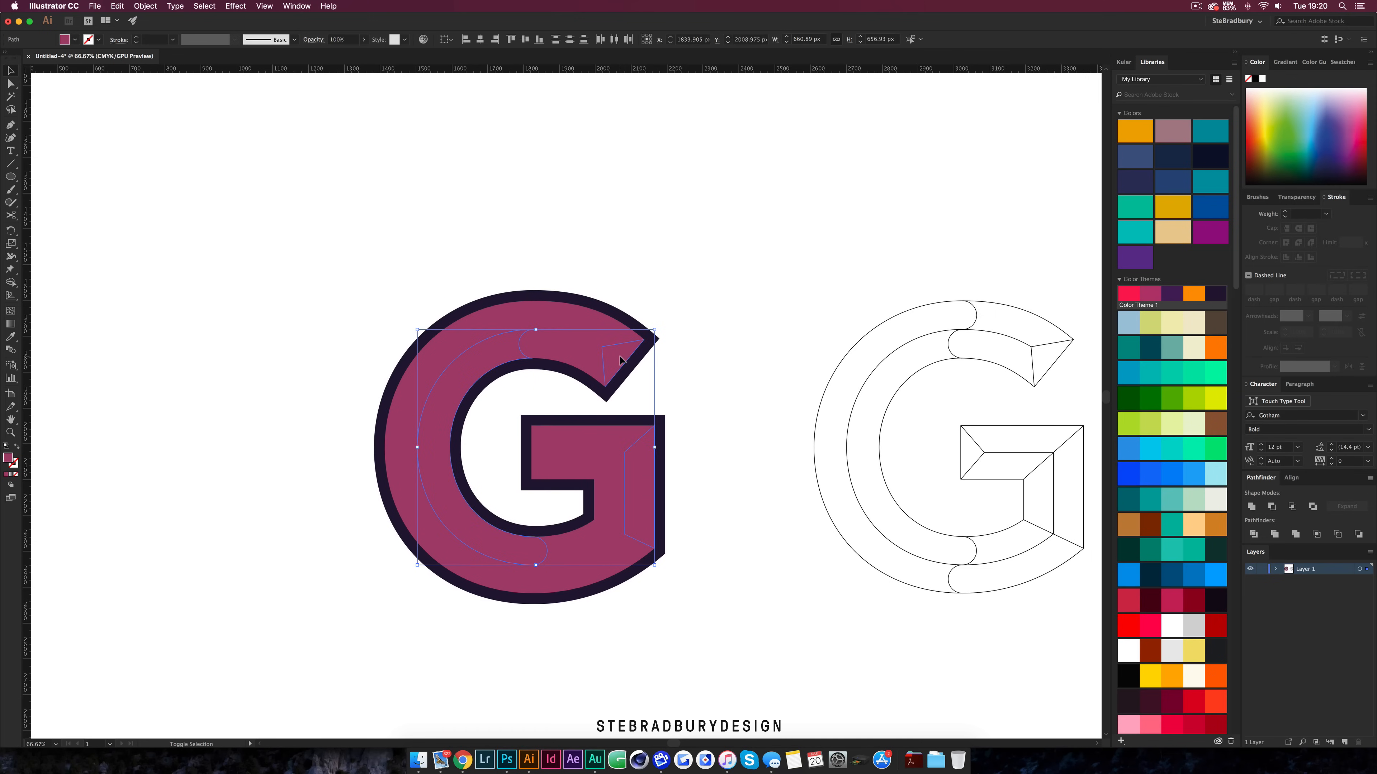
{"action": "left_click", "coordinate": [621, 364], "text": "shift"}
{"action": "left_click", "coordinate": [1195, 295]}
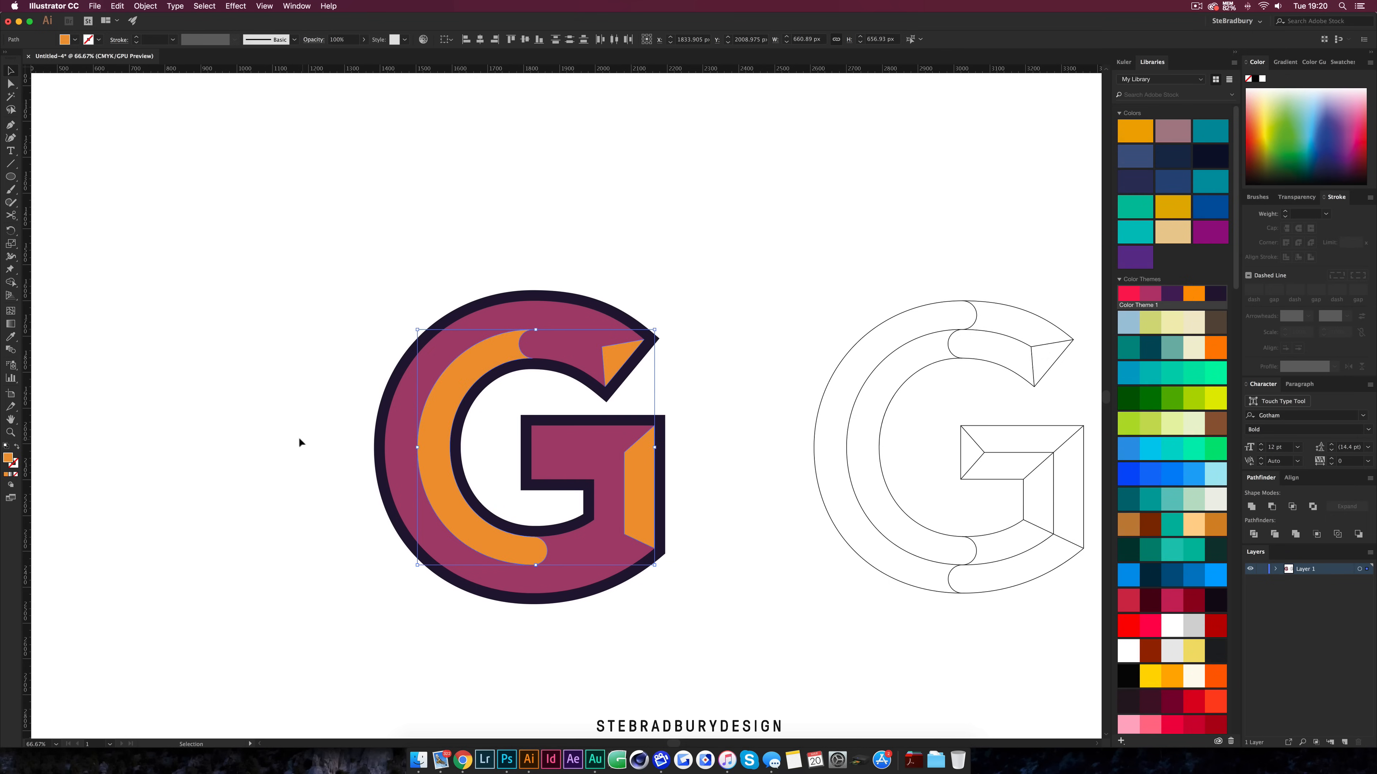
Select the left section of the magenta G and fill it with the dark purple swatch from Color Theme 1
{"action": "left_click", "coordinate": [411, 429]}
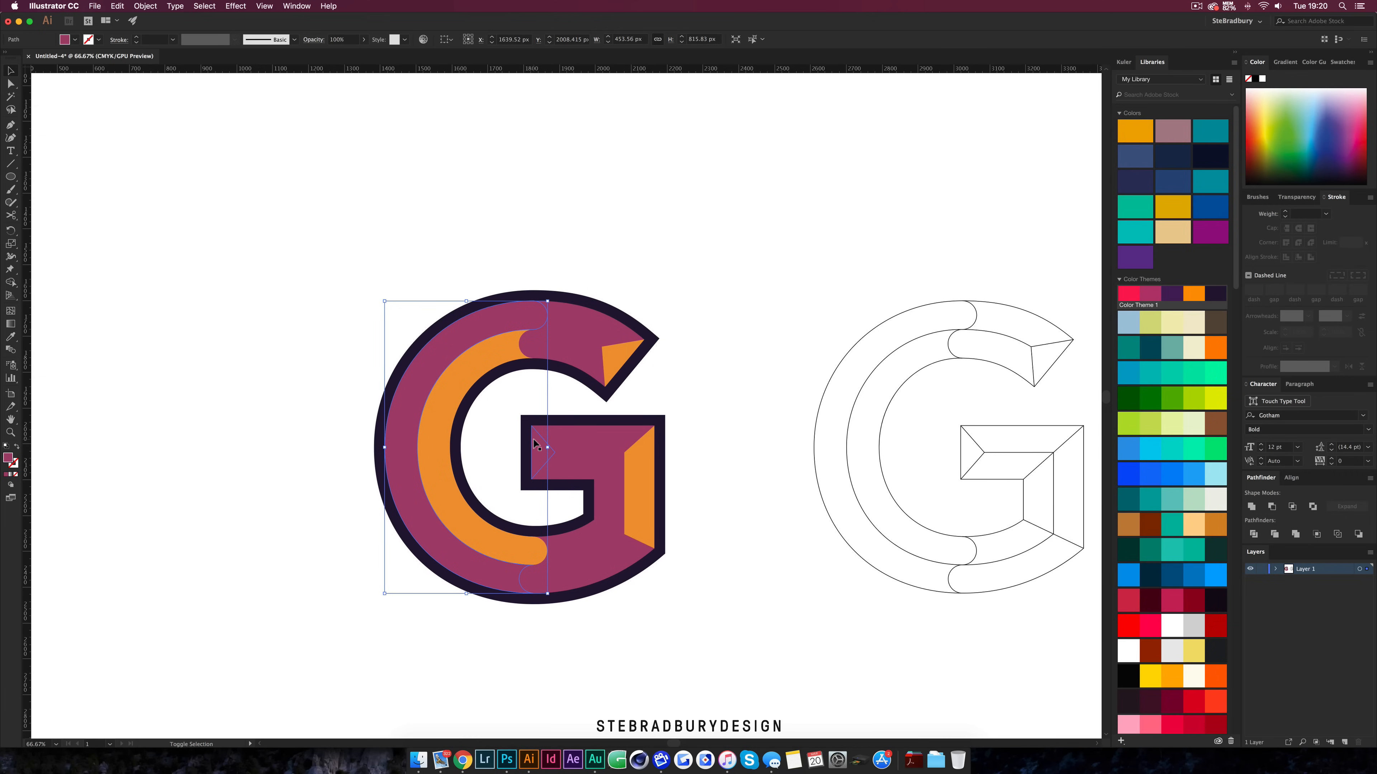
{"action": "left_click", "coordinate": [602, 508], "text": "shift"}
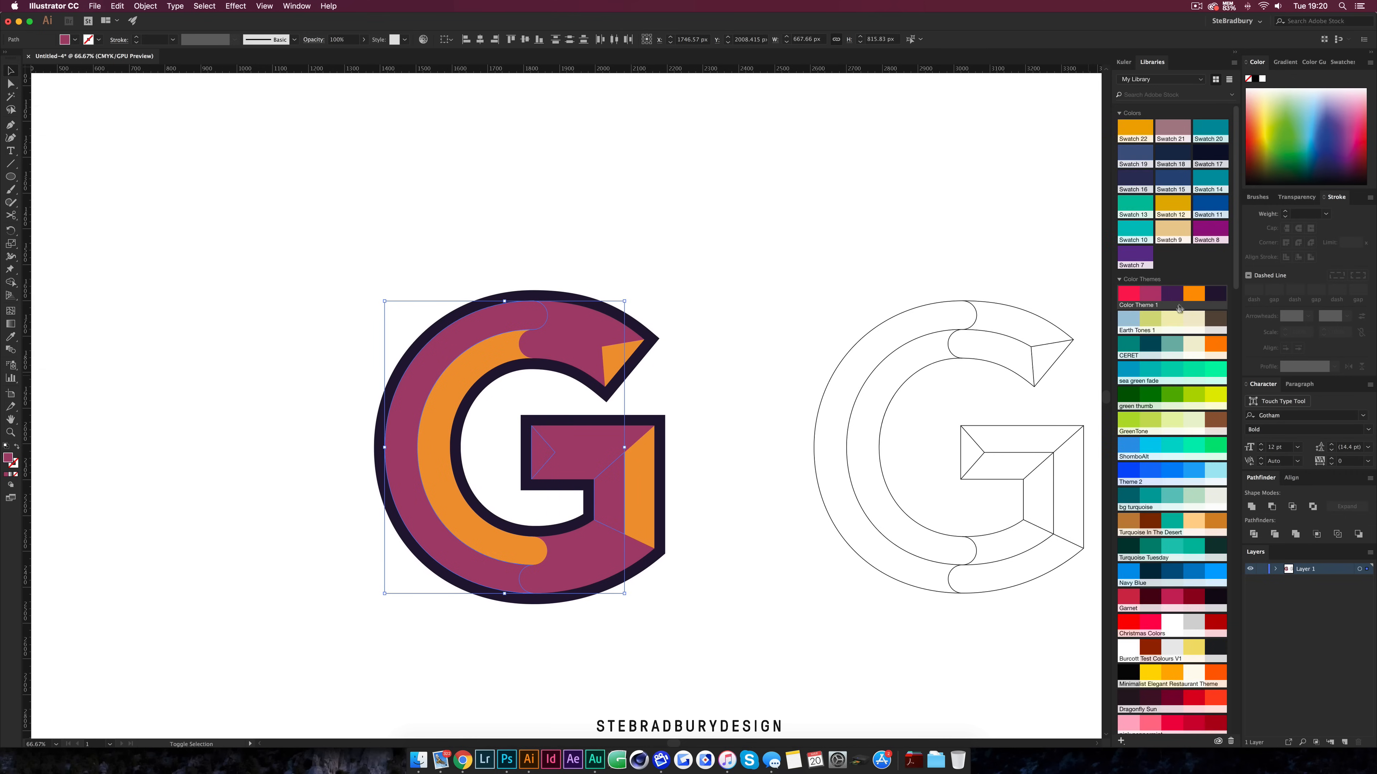
{"action": "left_click", "coordinate": [1174, 294]}
{"action": "key", "text": "super+shift+a"}
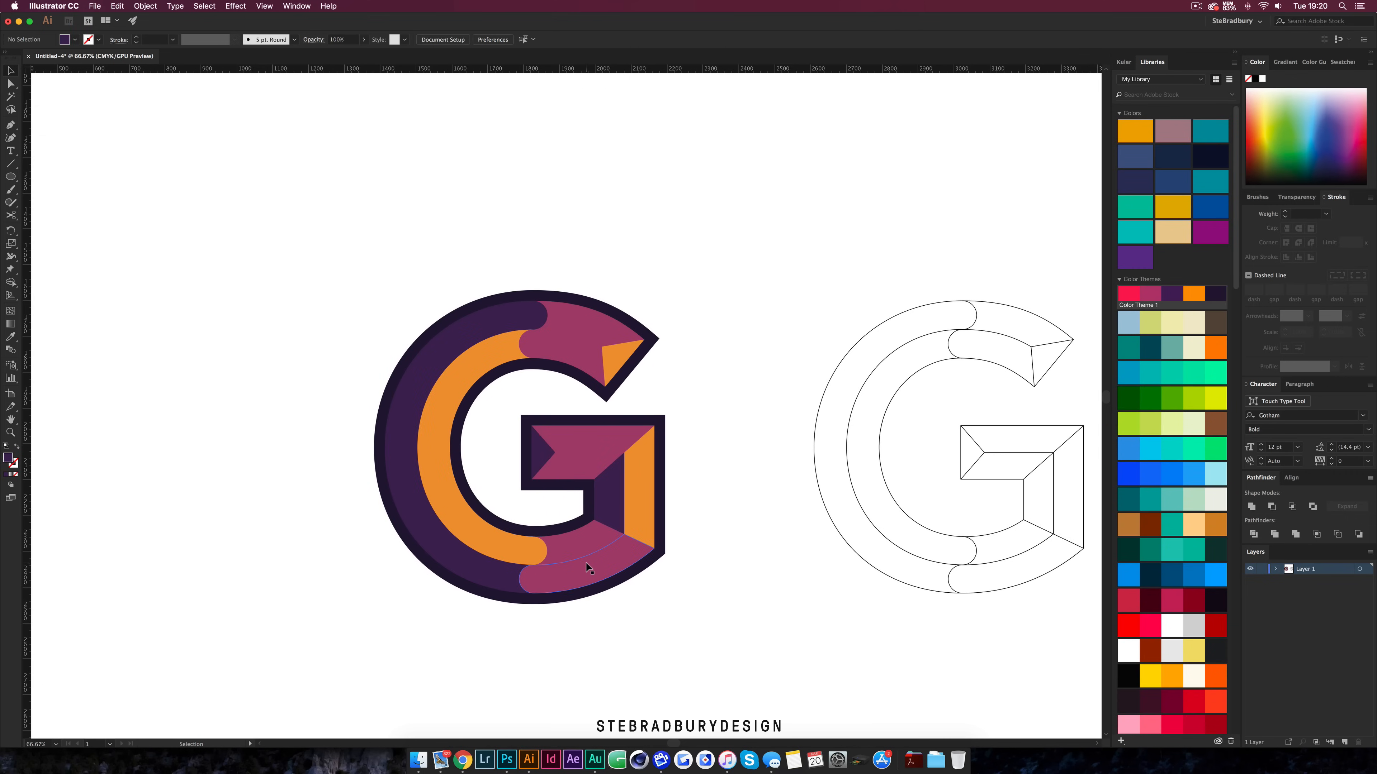
Select the upper facets of the terminal, crossbar and lower band and fill them with the red theme swatch
{"action": "left_click", "coordinate": [590, 569]}
{"action": "left_click", "coordinate": [572, 456], "text": "shift"}
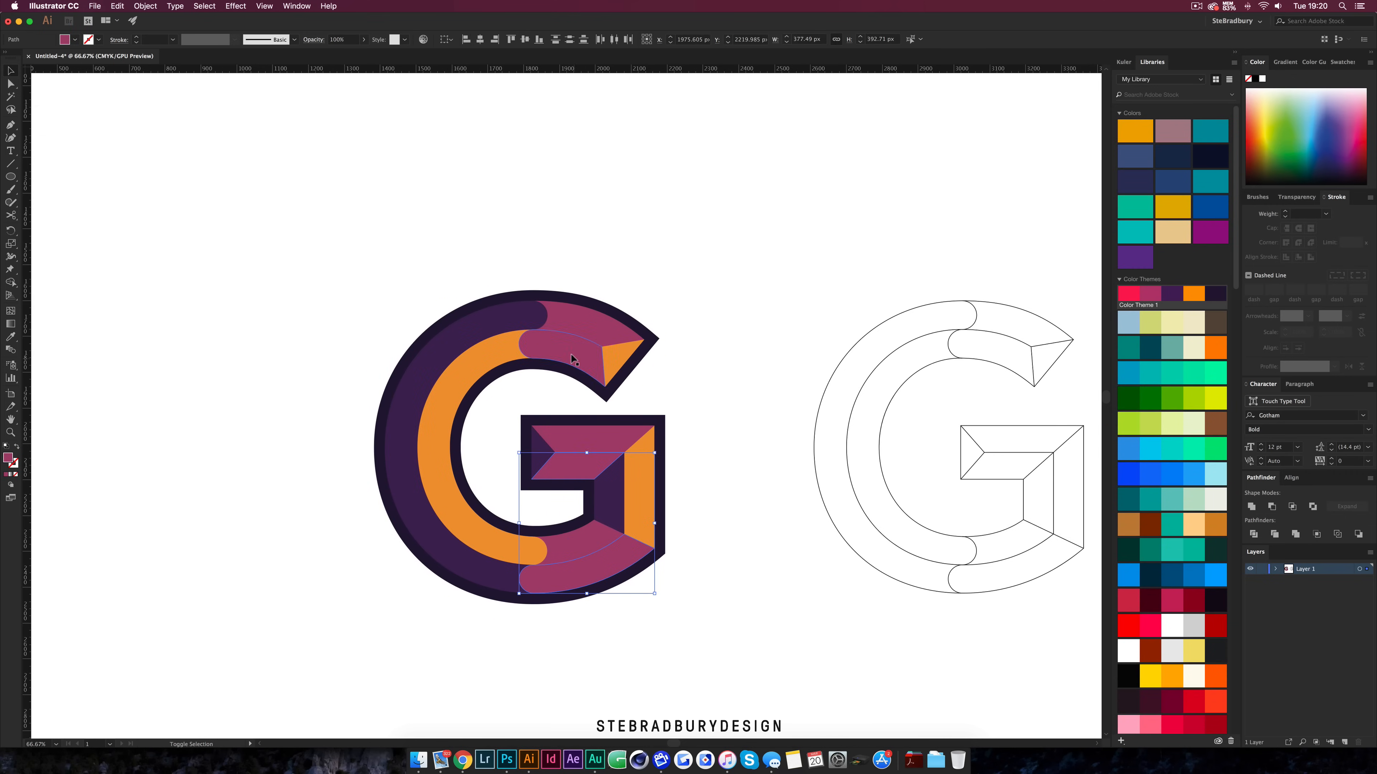
{"action": "left_click", "coordinate": [570, 352], "text": "shift"}
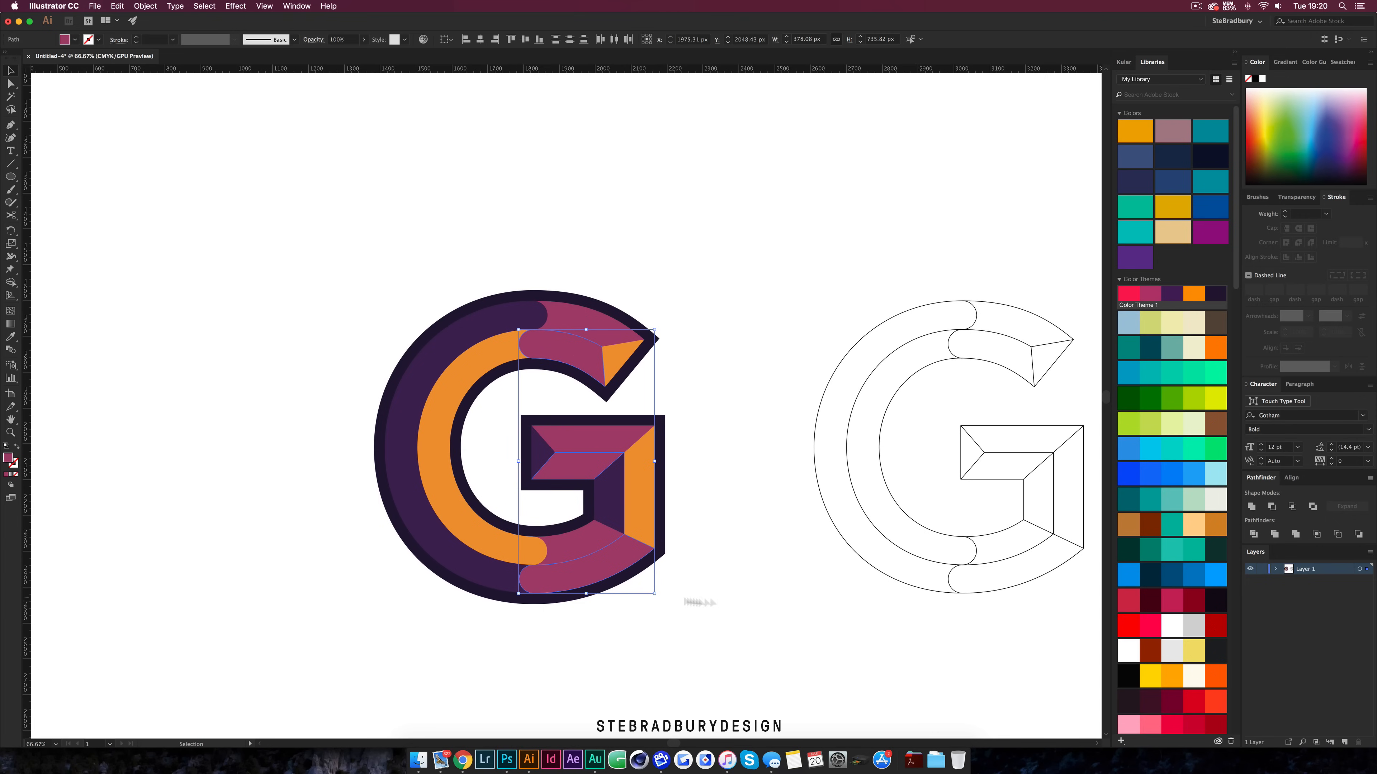
{"action": "left_click", "coordinate": [583, 544]}
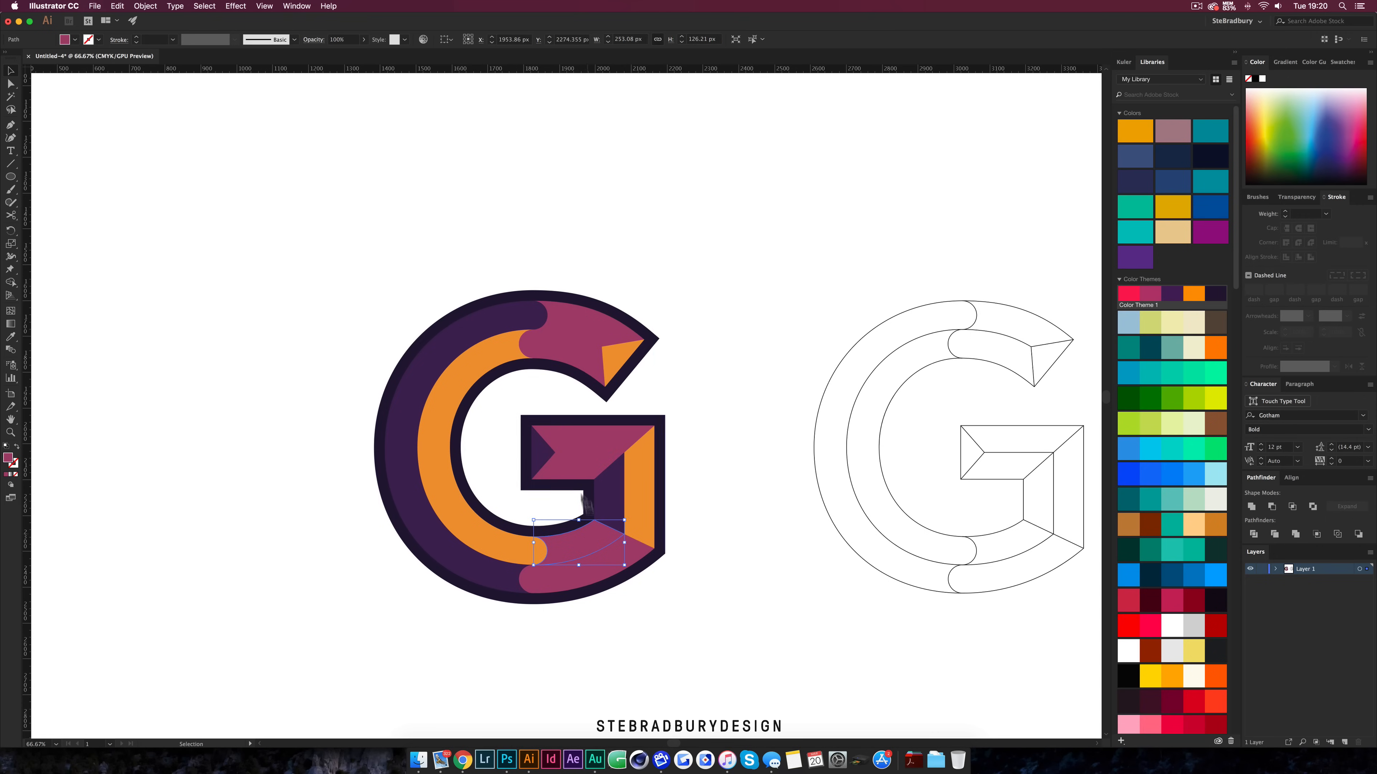
{"action": "left_click", "coordinate": [583, 444], "text": "shift"}
{"action": "left_click", "coordinate": [607, 331], "text": "shift"}
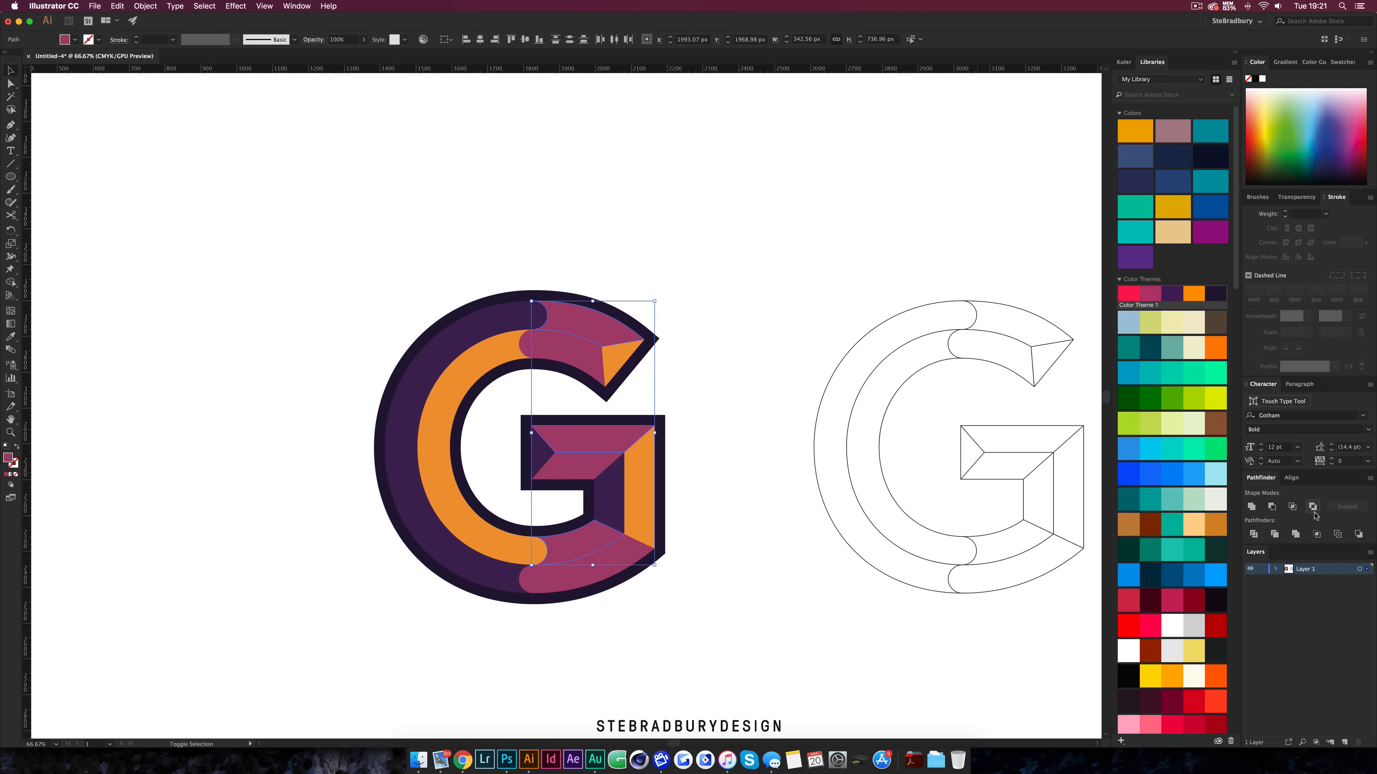
{"action": "left_click", "coordinate": [1135, 300]}
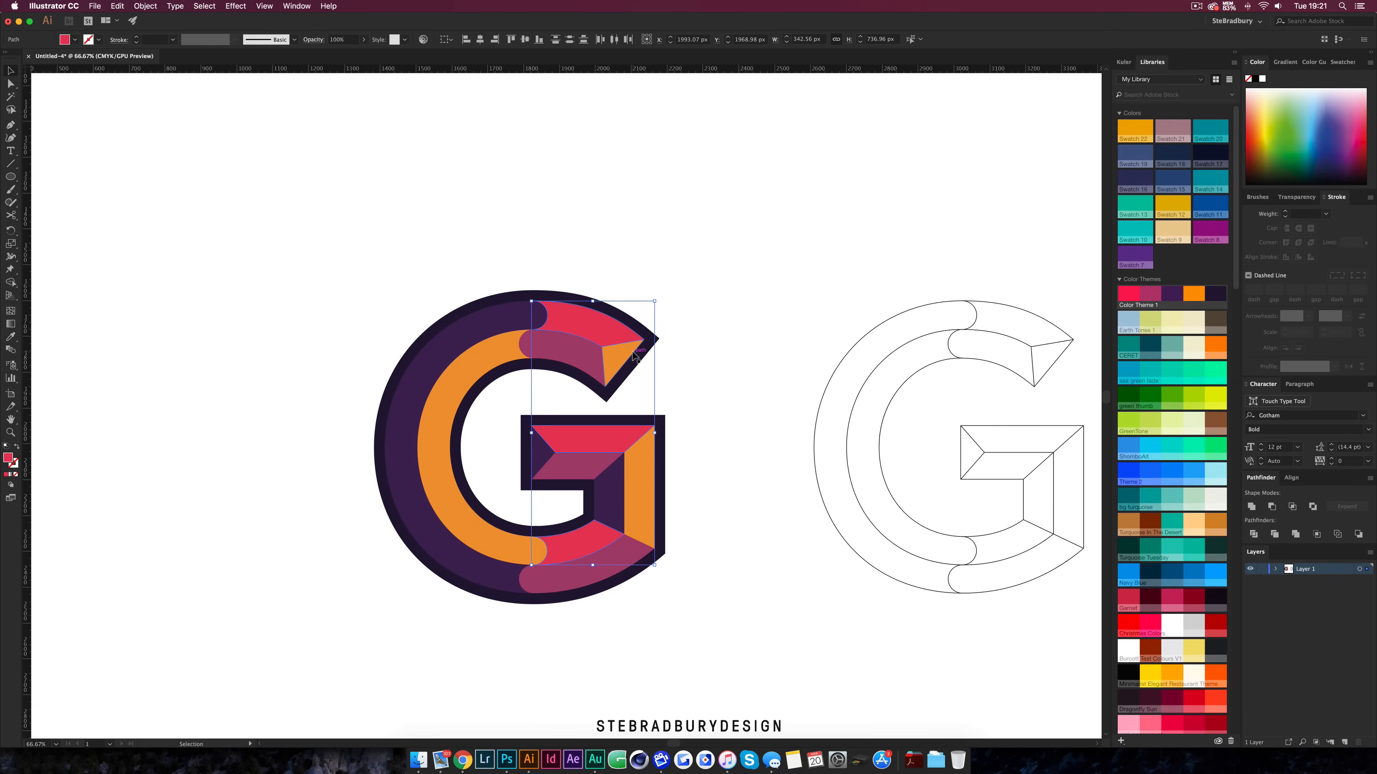
{"action": "left_click", "coordinate": [726, 352]}
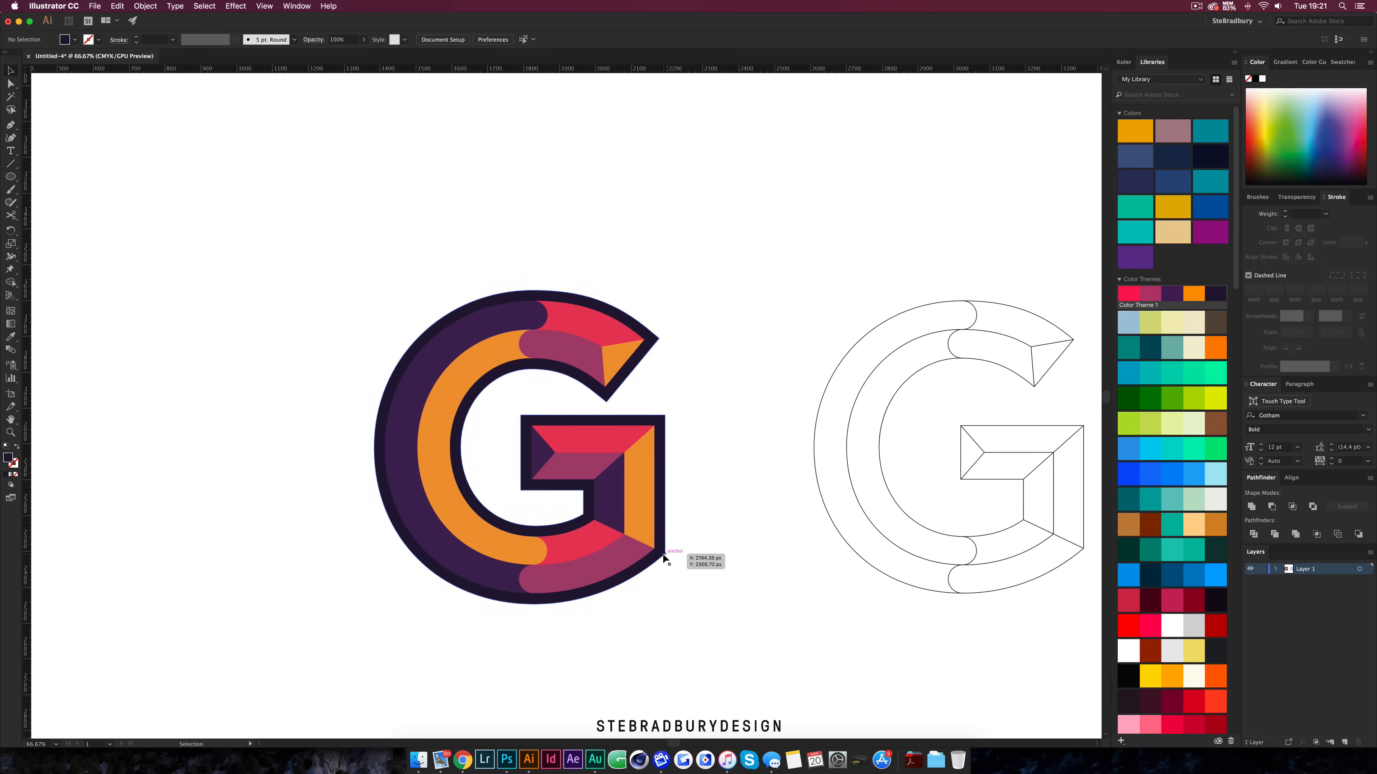
Apply a Transform effect to the whole G moving it -0.5 px horizontally and 0.5 px vertically, with preview on
{"action": "scroll", "coordinate": [463, 445], "scroll_direction": "down", "scroll_amount": 1}
{"action": "left_click", "coordinate": [463, 445]}
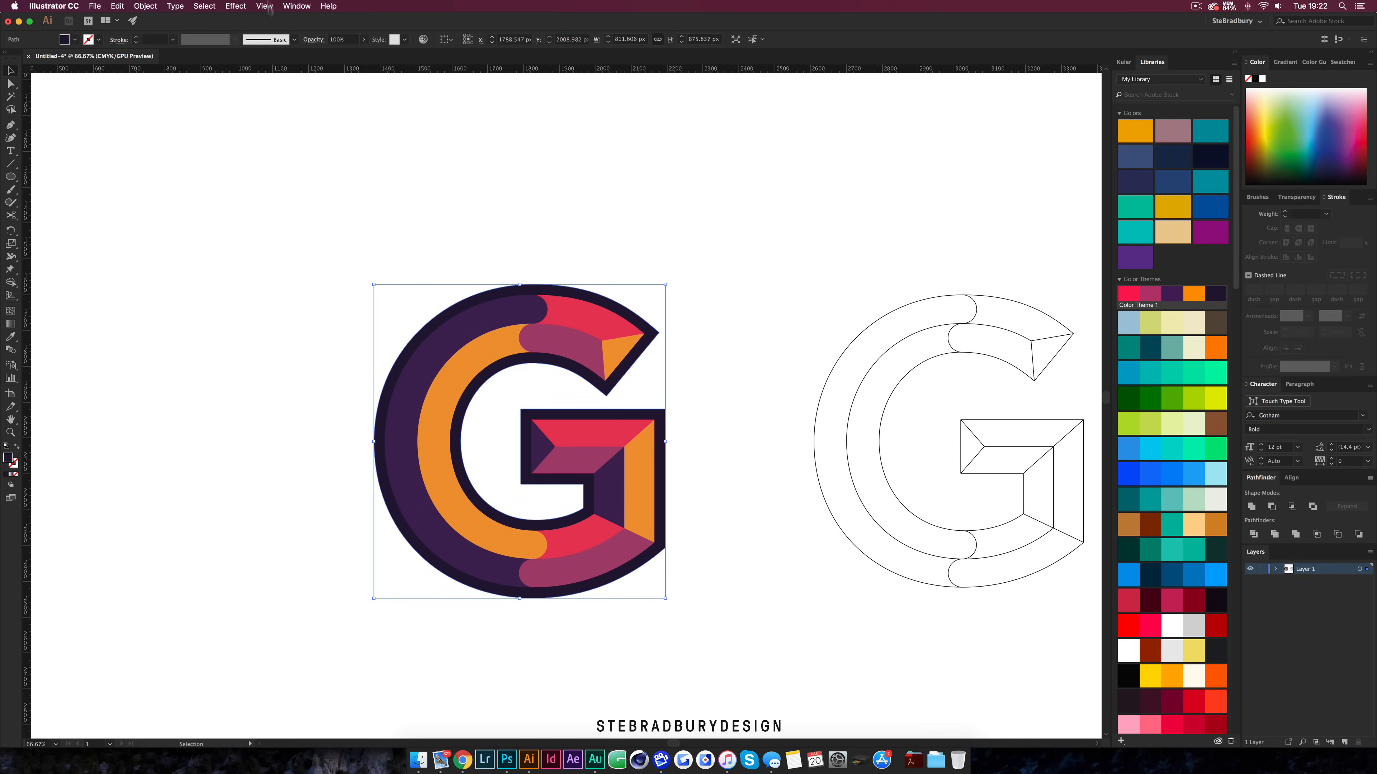
{"action": "left_click", "coordinate": [236, 6]}
{"action": "mouse_move", "coordinate": [306, 104]}
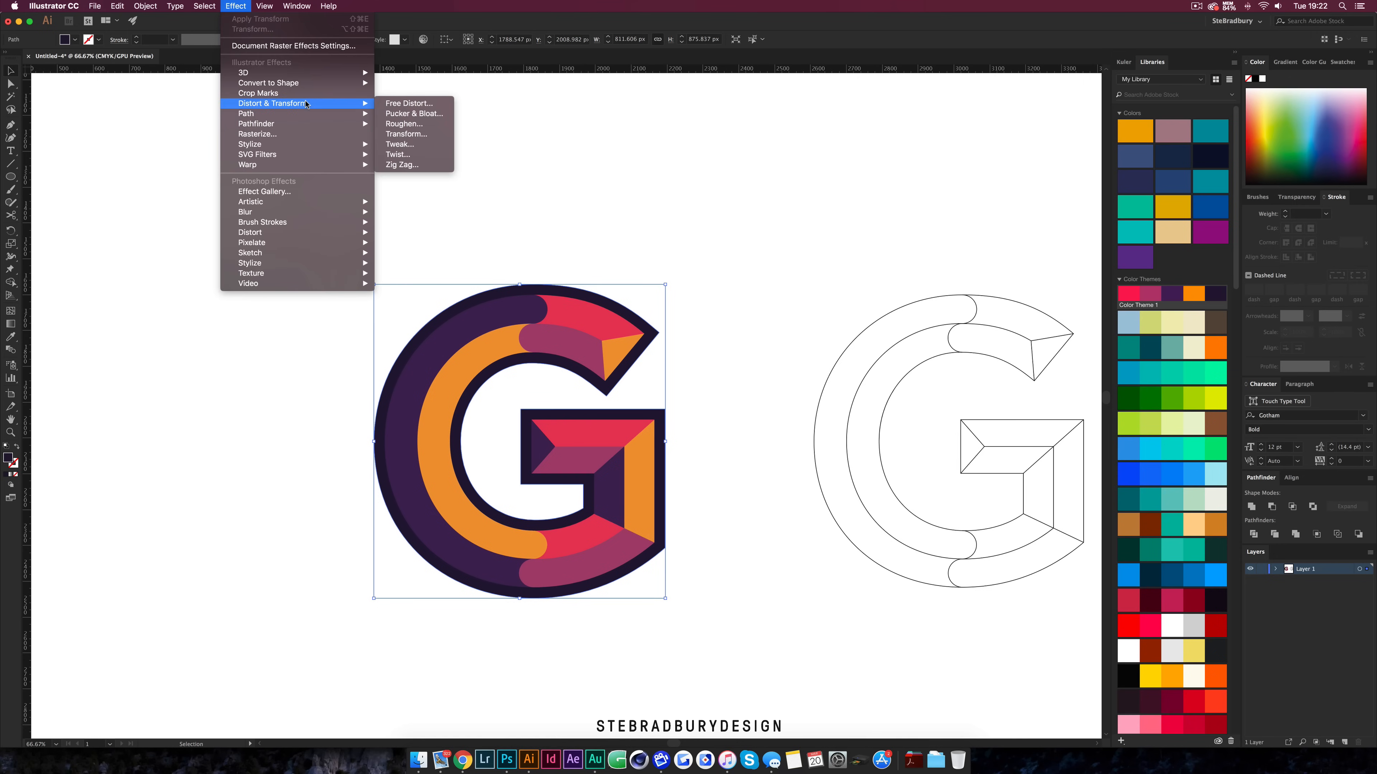
{"action": "left_click", "coordinate": [417, 134]}
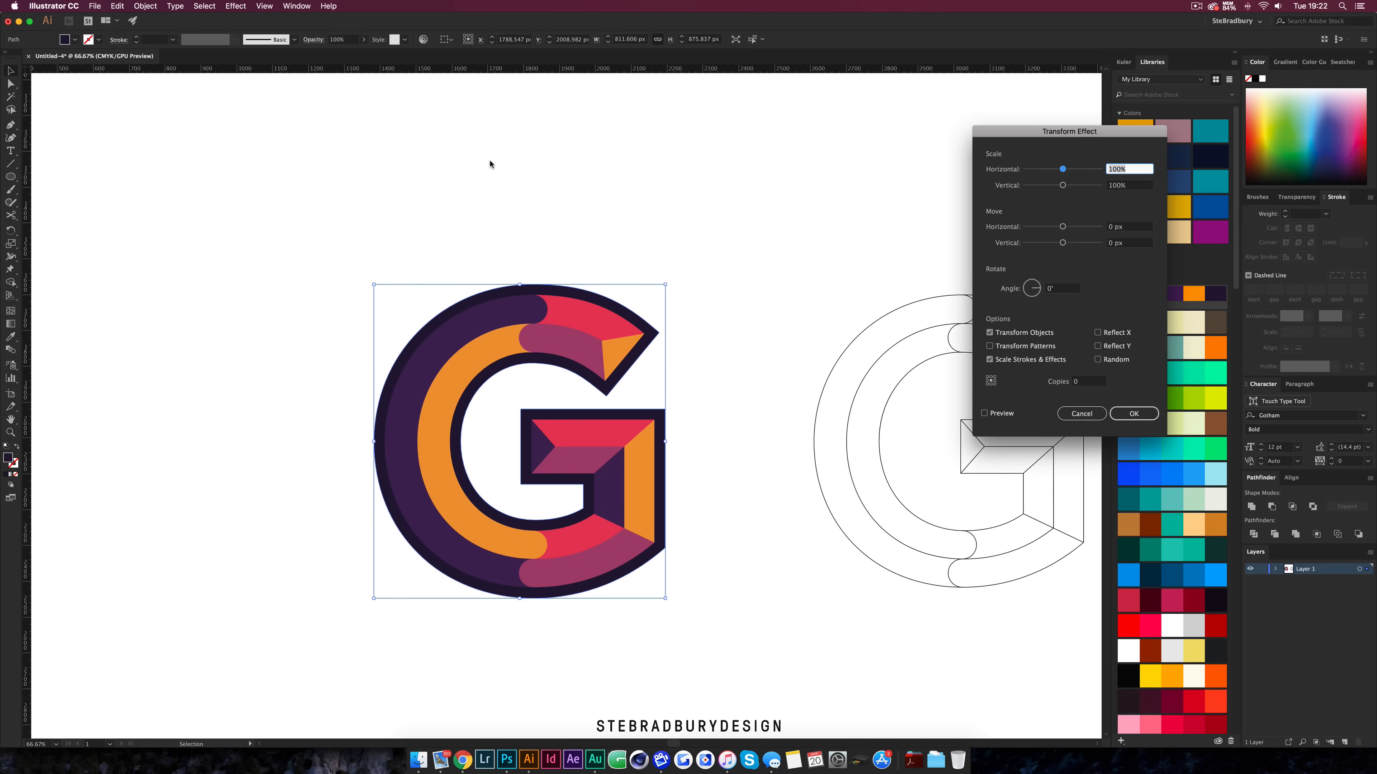
{"action": "left_click", "coordinate": [1114, 227]}
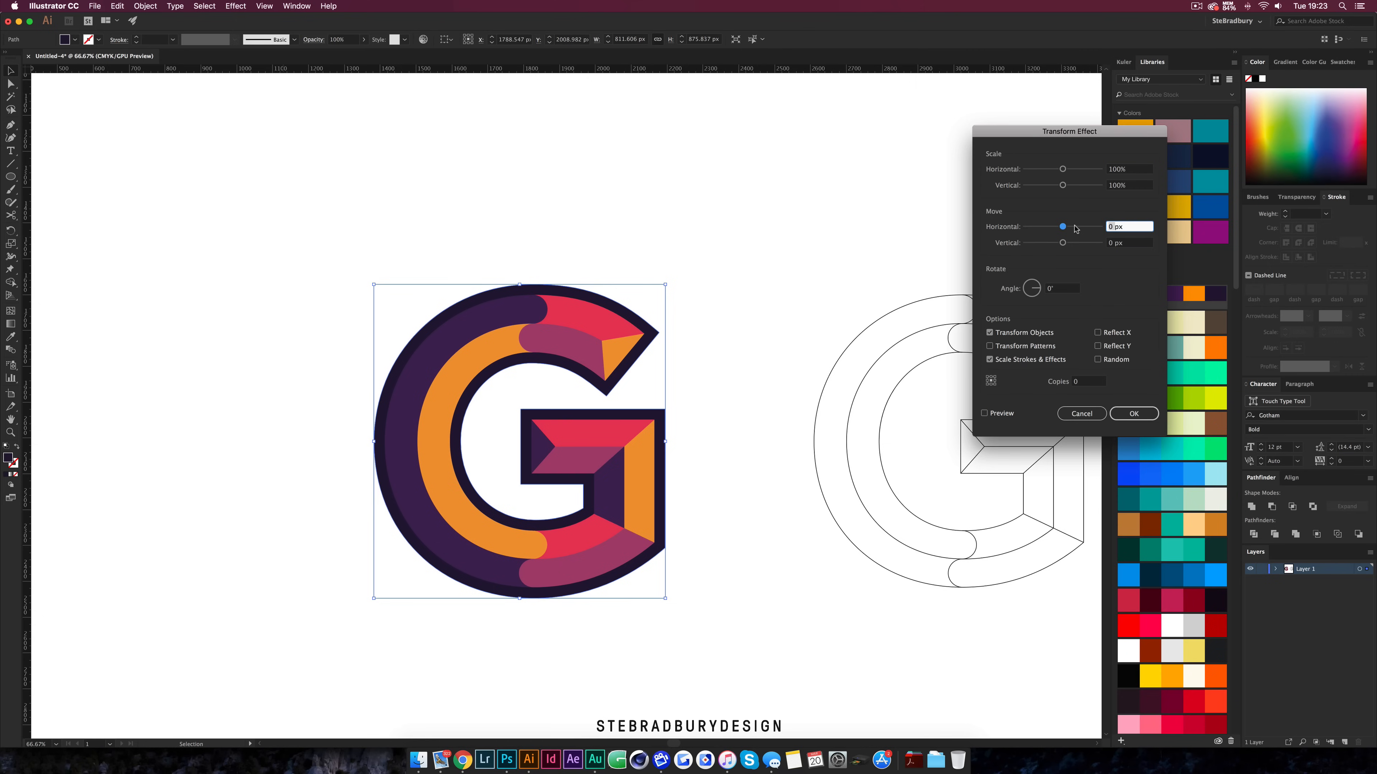
{"action": "type", "text": "-0.5"}
{"action": "left_click", "coordinate": [1114, 243]}
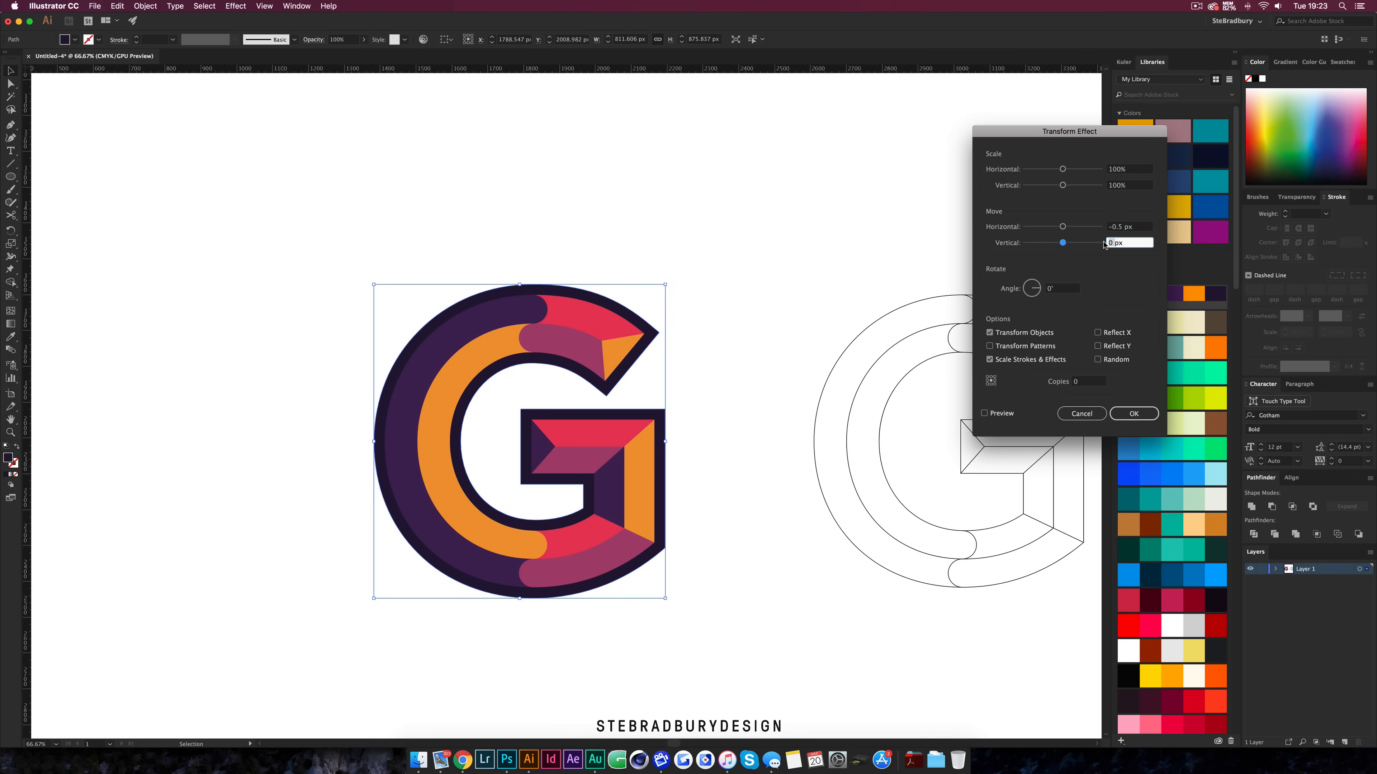
{"action": "type", "text": "0.5"}
{"action": "left_click", "coordinate": [985, 413]}
Try 167 copies in the Transform effect to build an extruded shadow
{"action": "double_click", "coordinate": [1081, 382]}
{"action": "type", "text": "19"}
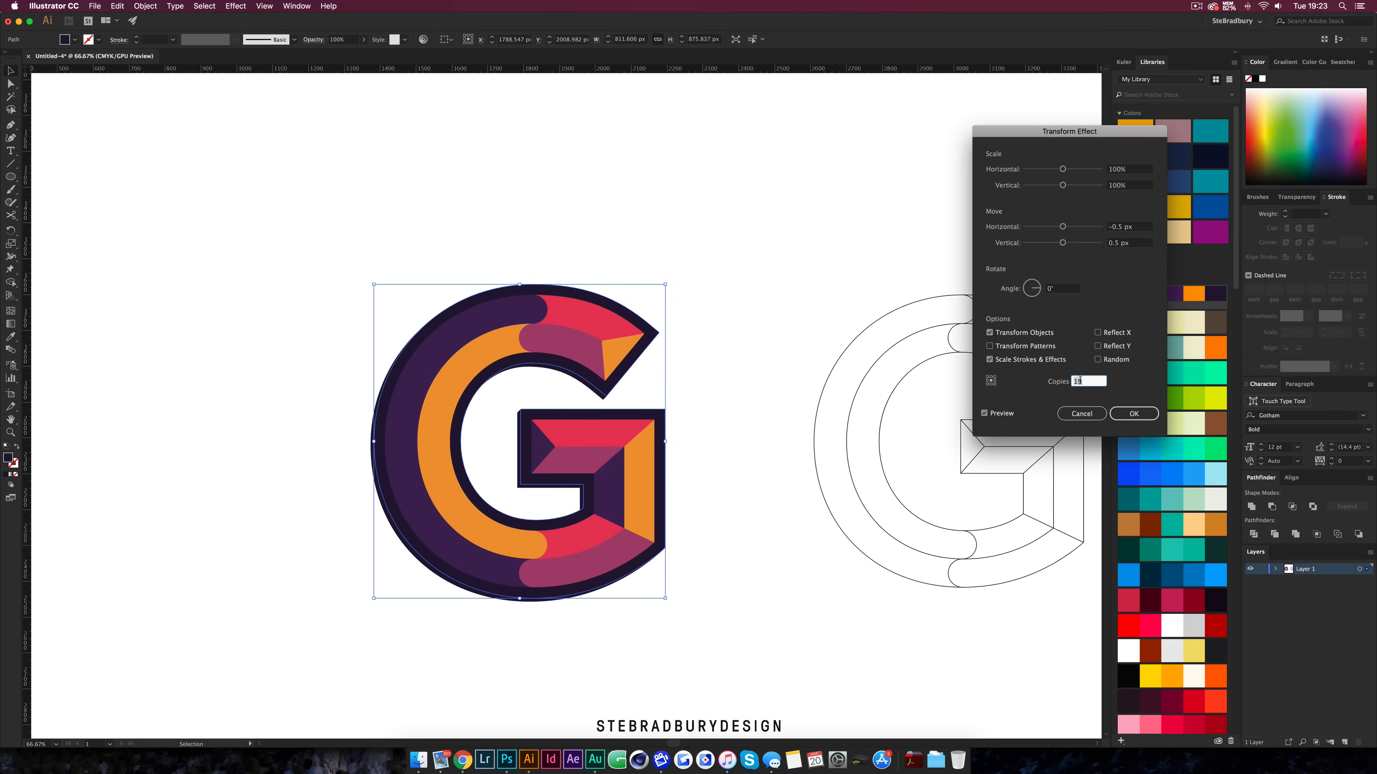
{"action": "scroll", "coordinate": [1080, 381], "scroll_direction": "up", "scroll_amount": 20}
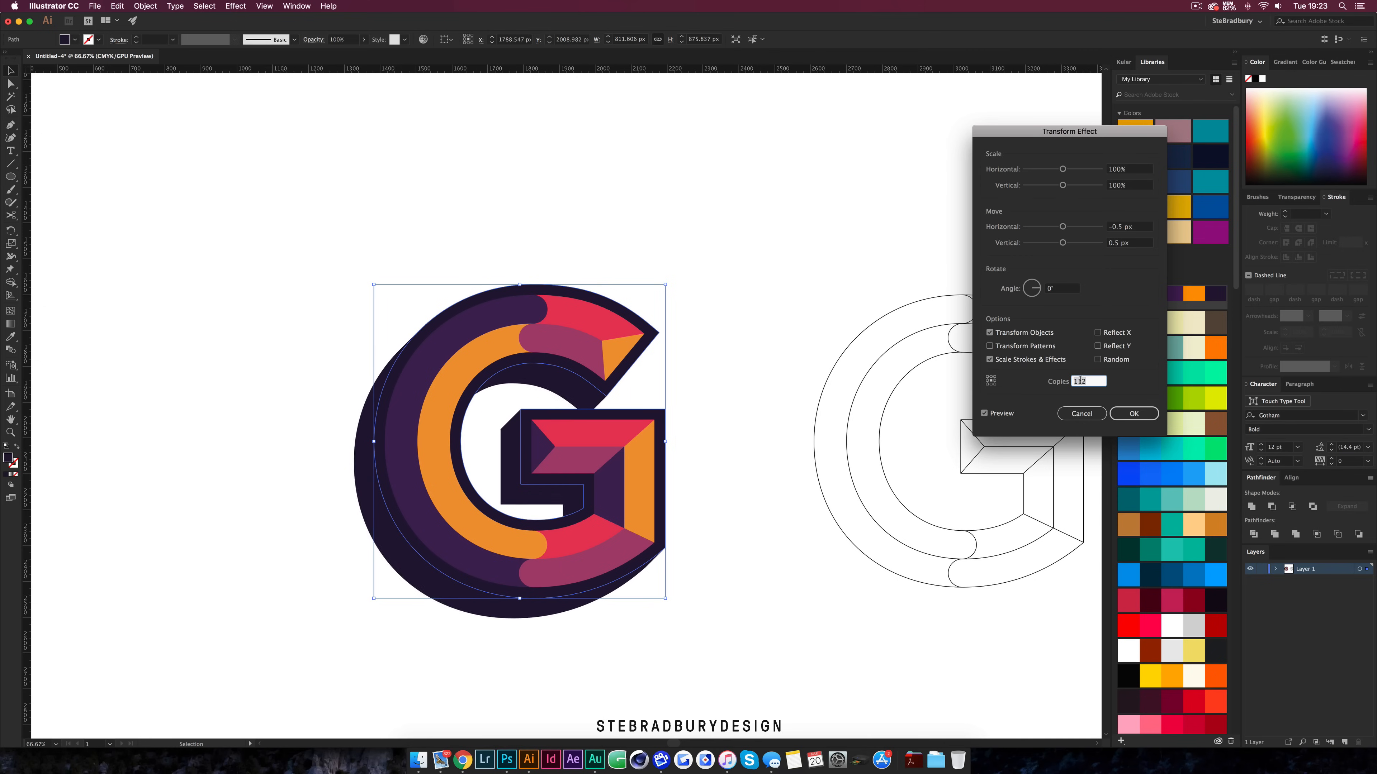
{"action": "scroll", "coordinate": [1080, 381], "scroll_direction": "up", "scroll_amount": 19}
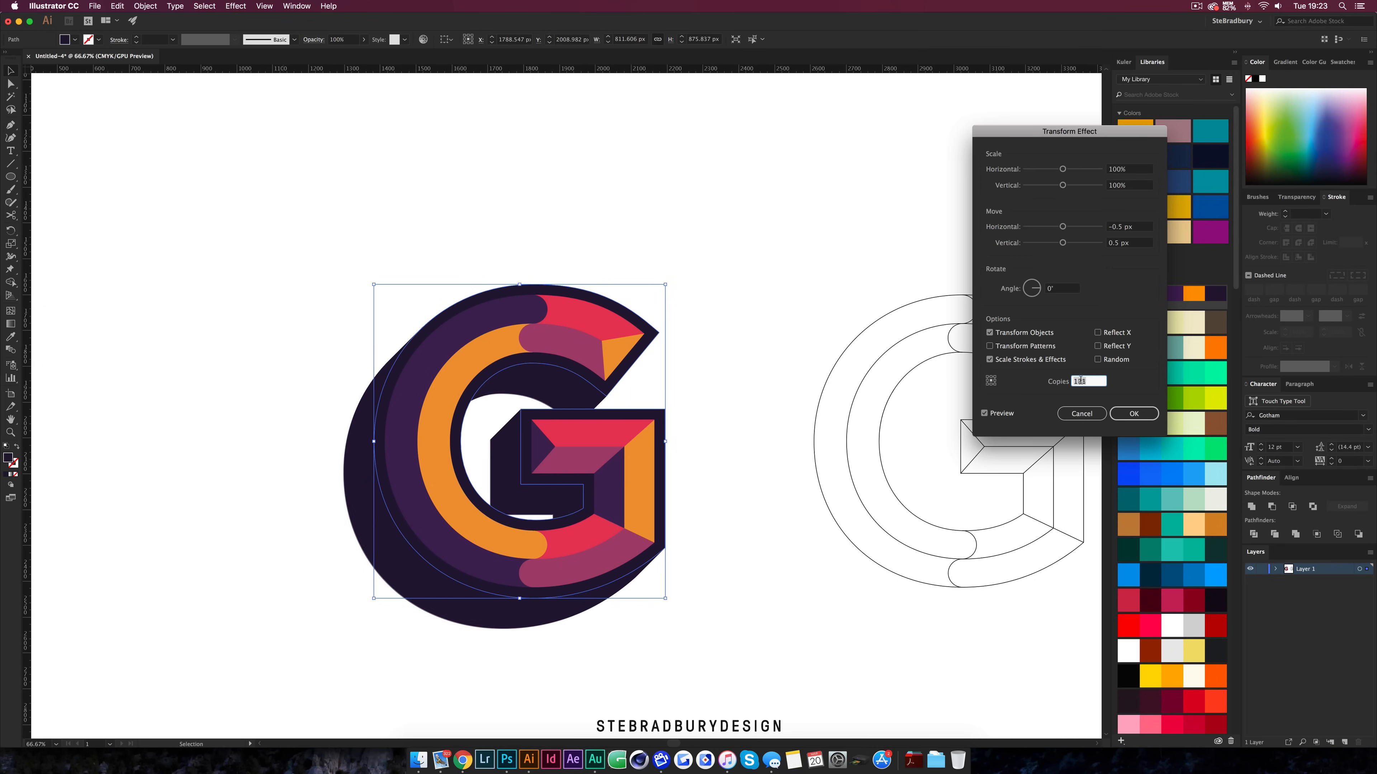
{"action": "scroll", "coordinate": [1081, 381], "scroll_direction": "up", "scroll_amount": 20}
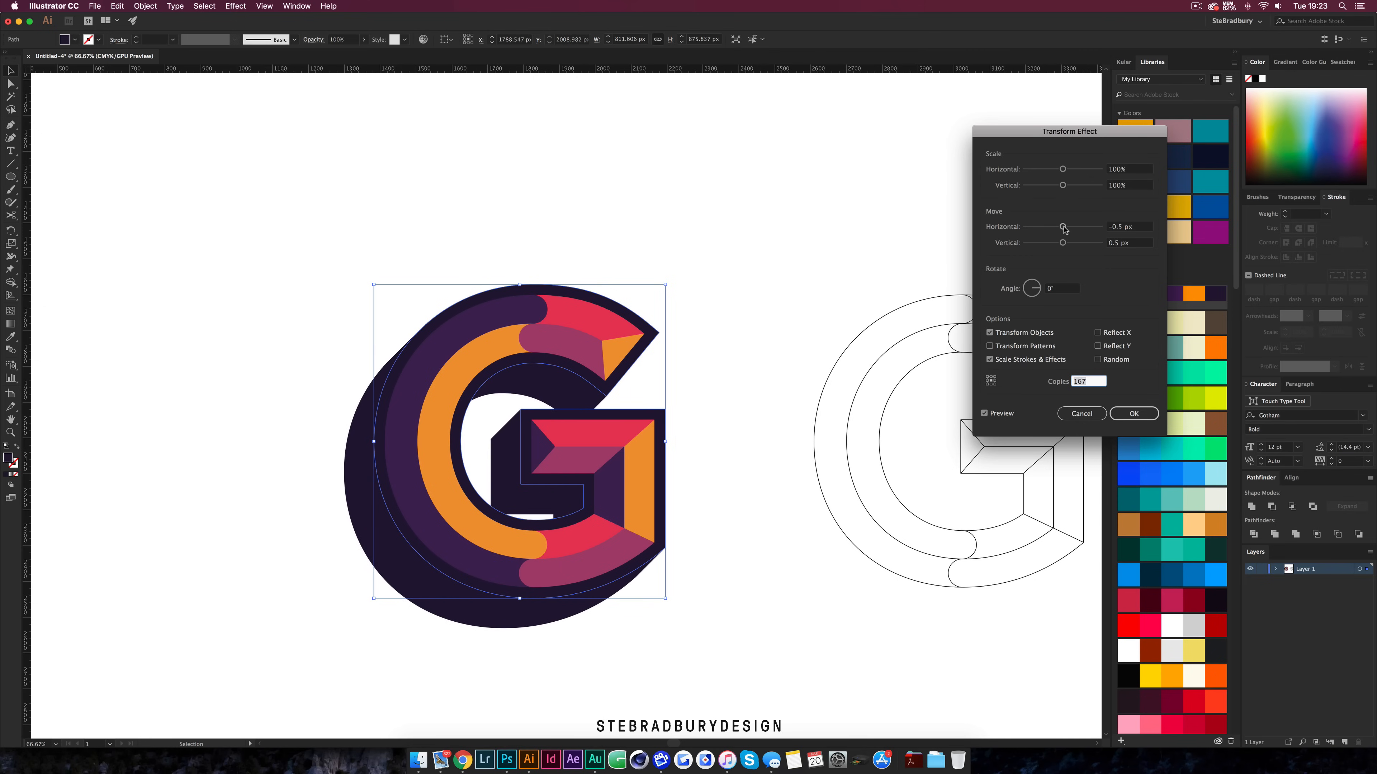
Try larger move offsets, then restore the move to -0.5 px horizontal and 0.5 px vertical
{"action": "left_click", "coordinate": [1122, 227]}
{"action": "type", "text": "2"}
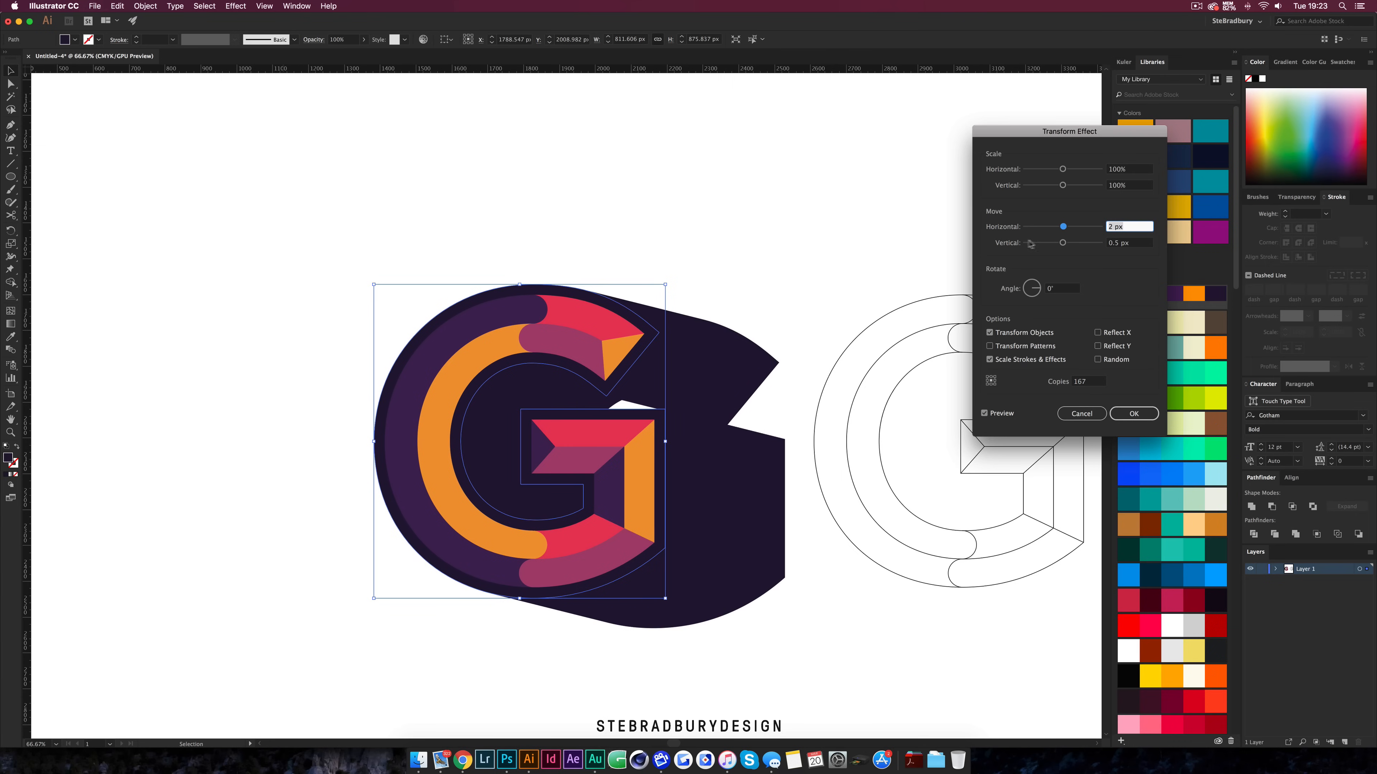
{"action": "left_click_drag", "start_coordinate": [1063, 245], "coordinate": [1067, 245]}
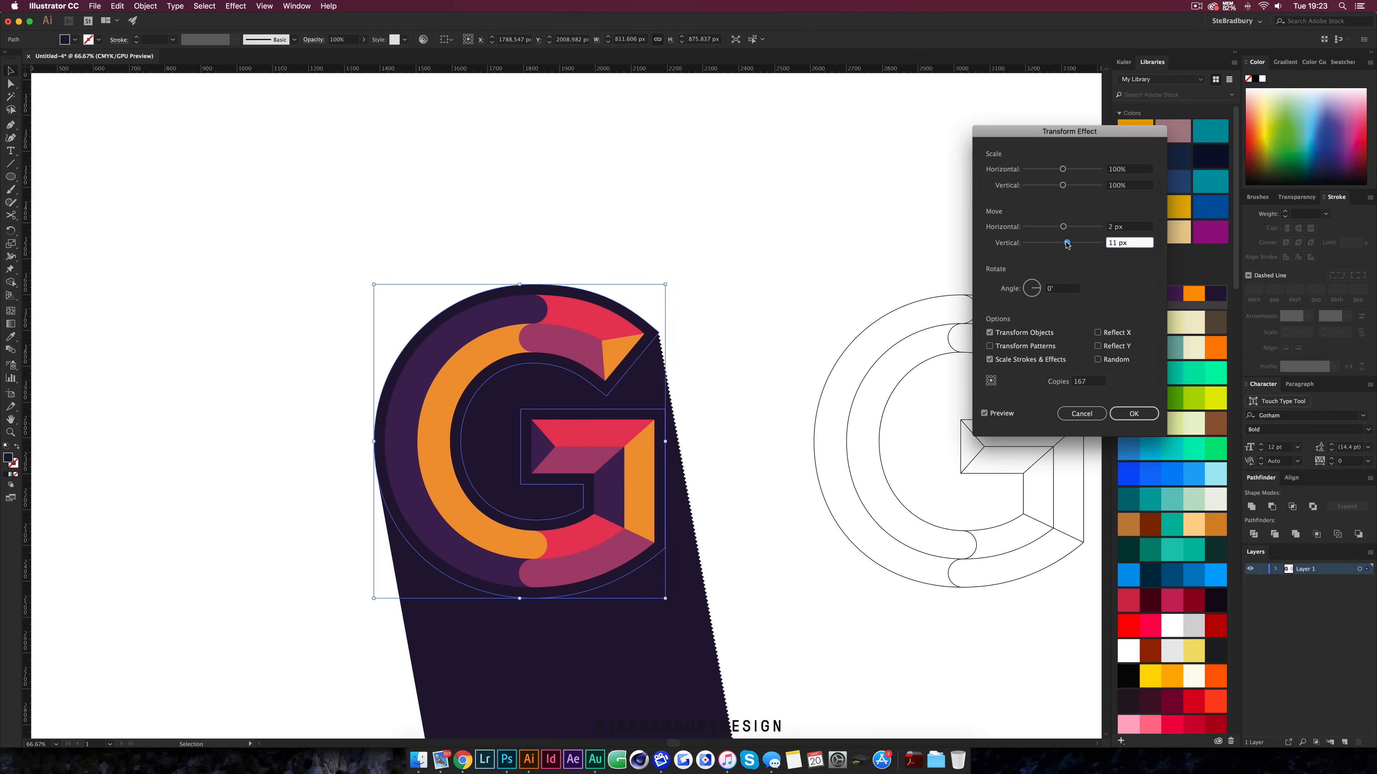
{"action": "left_click_drag", "start_coordinate": [1066, 245], "coordinate": [1062, 245]}
{"action": "left_click", "coordinate": [1064, 226]}
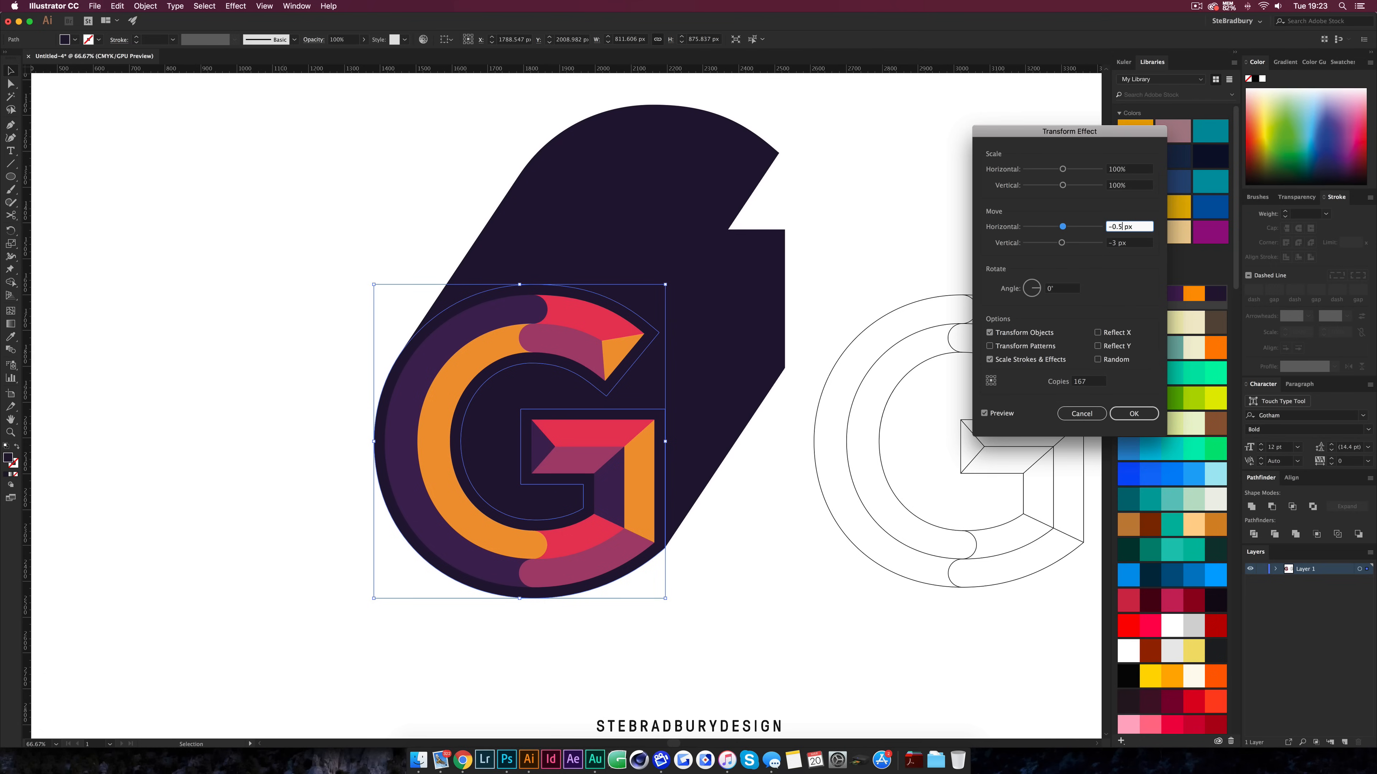
{"action": "key", "text": "Tab"}
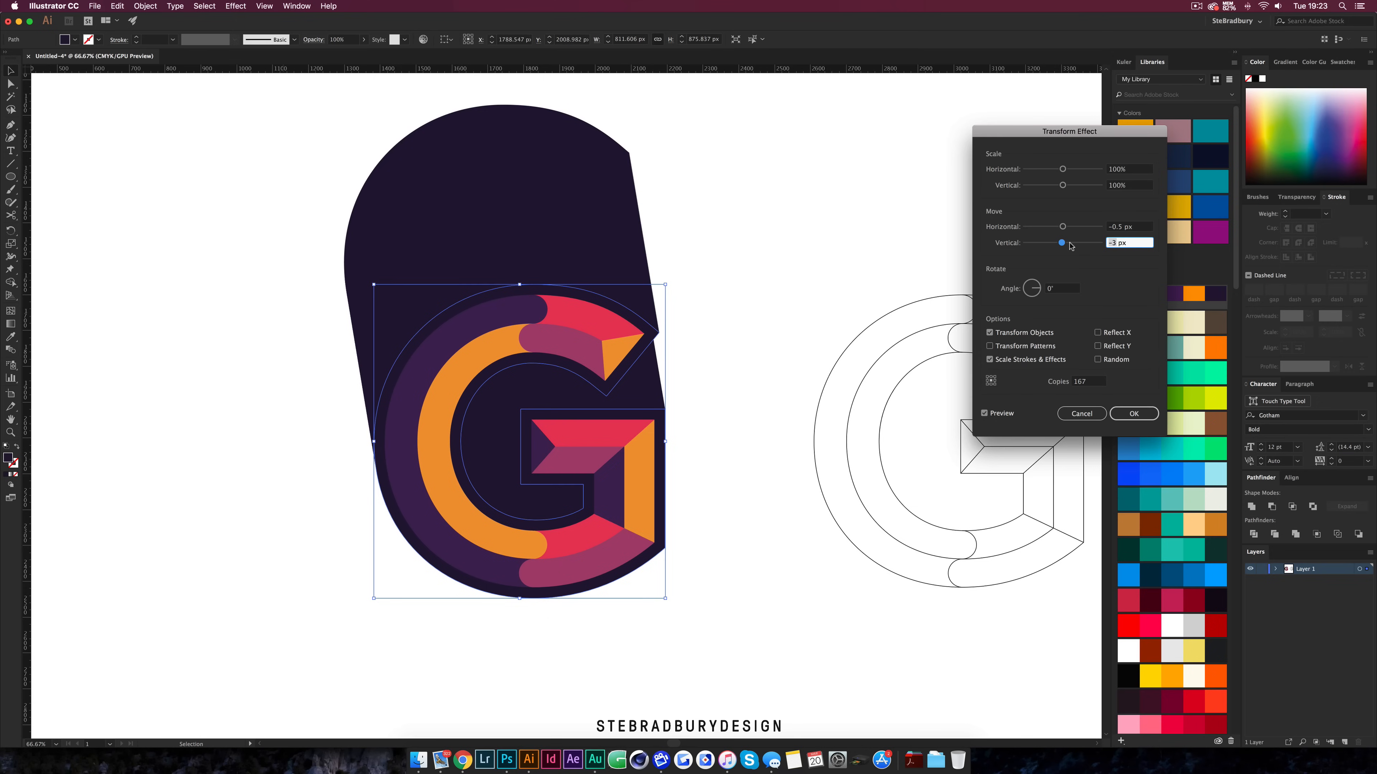
{"action": "type", "text": "0.5"}
Set the Transform effect to 123 copies and apply it to the G
{"action": "left_click", "coordinate": [1091, 381]}
{"action": "scroll", "coordinate": [1091, 381], "scroll_direction": "up", "scroll_amount": 20}
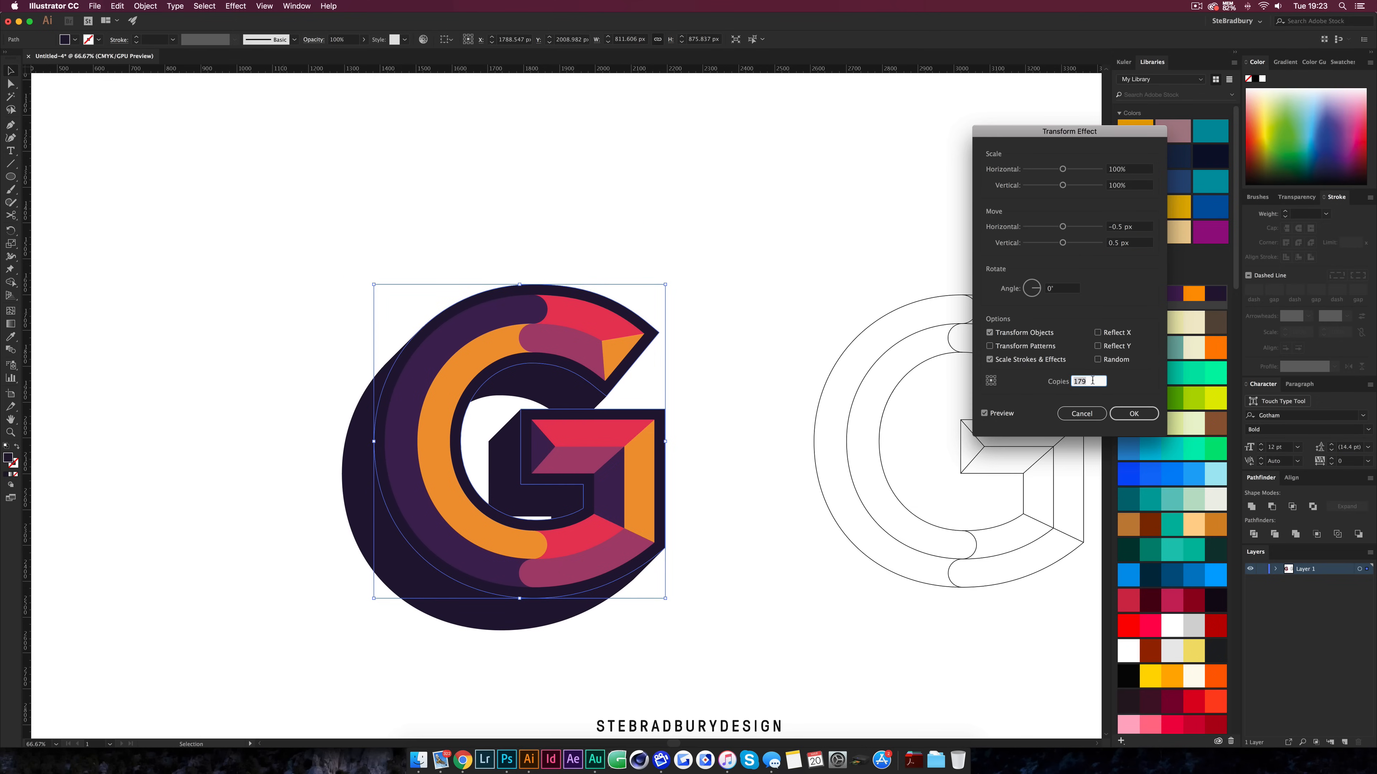
{"action": "scroll", "coordinate": [1092, 382], "scroll_direction": "down", "scroll_amount": 20}
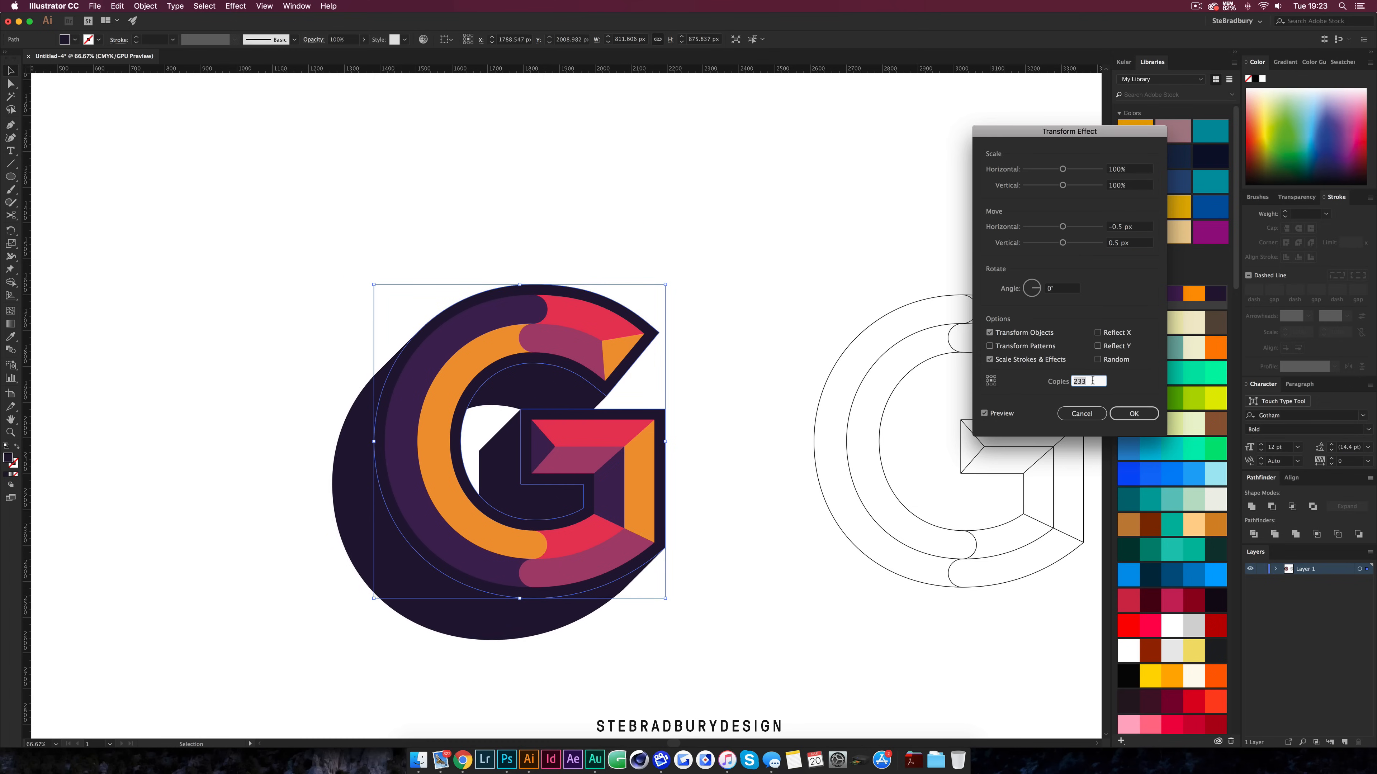
{"action": "scroll", "coordinate": [1092, 382], "scroll_direction": "down", "scroll_amount": 20}
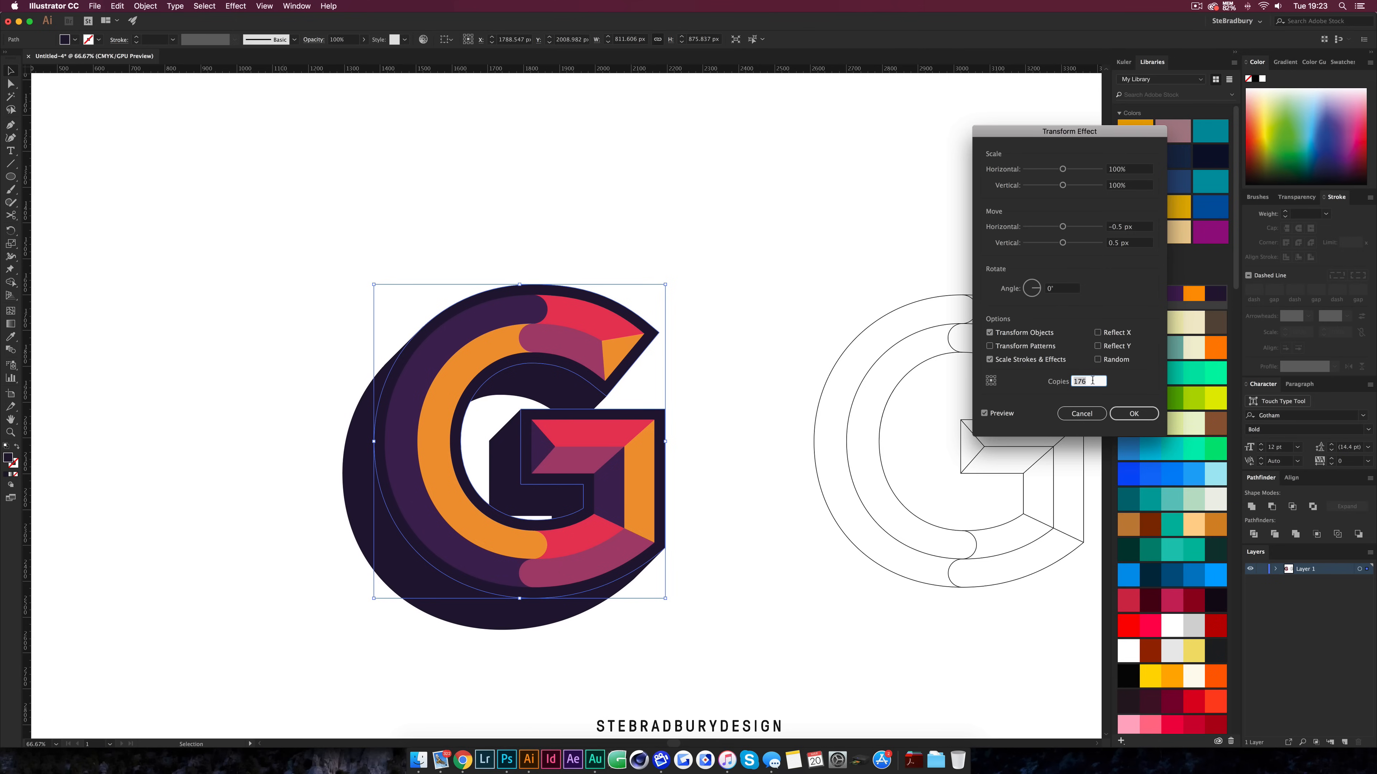
{"action": "scroll", "coordinate": [1092, 381], "scroll_direction": "down", "scroll_amount": 3}
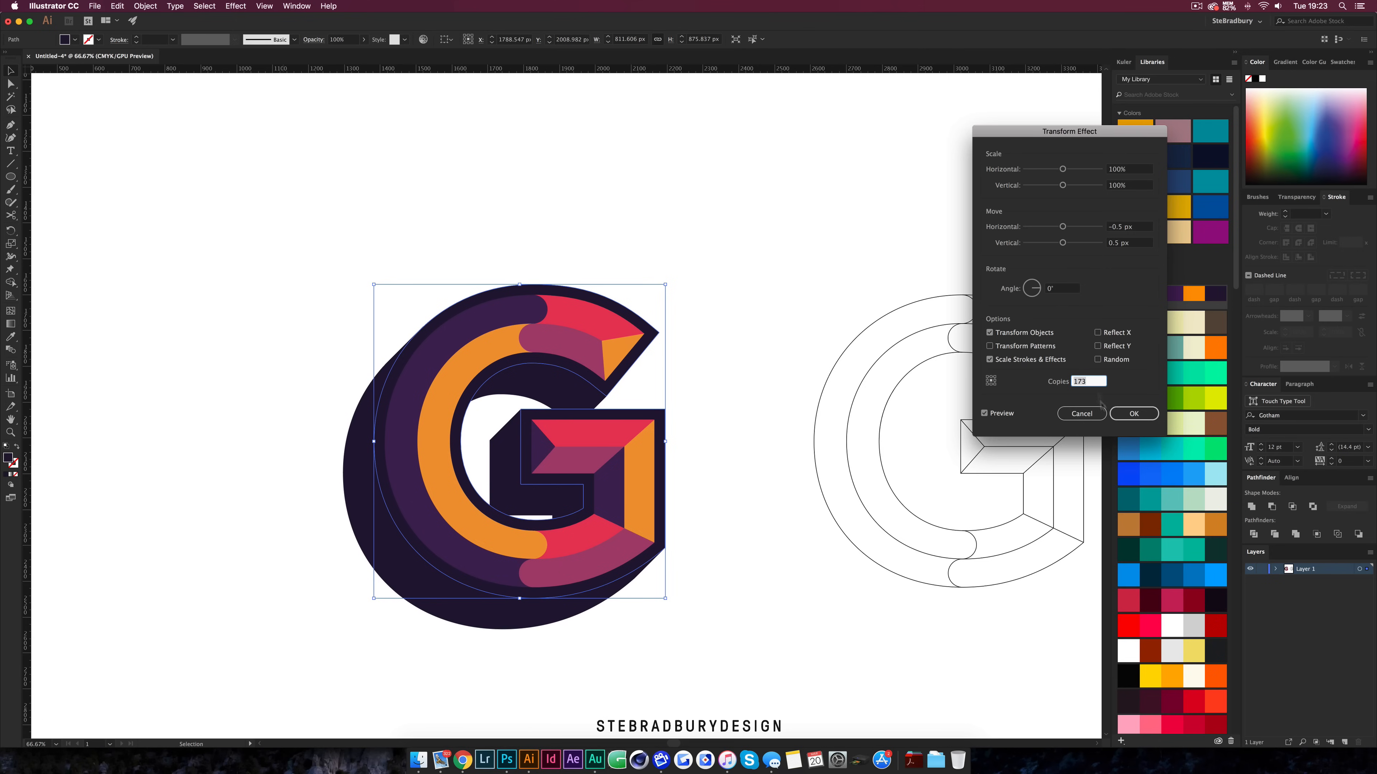
{"action": "left_click", "coordinate": [1133, 414]}
{"action": "left_click", "coordinate": [745, 489]}
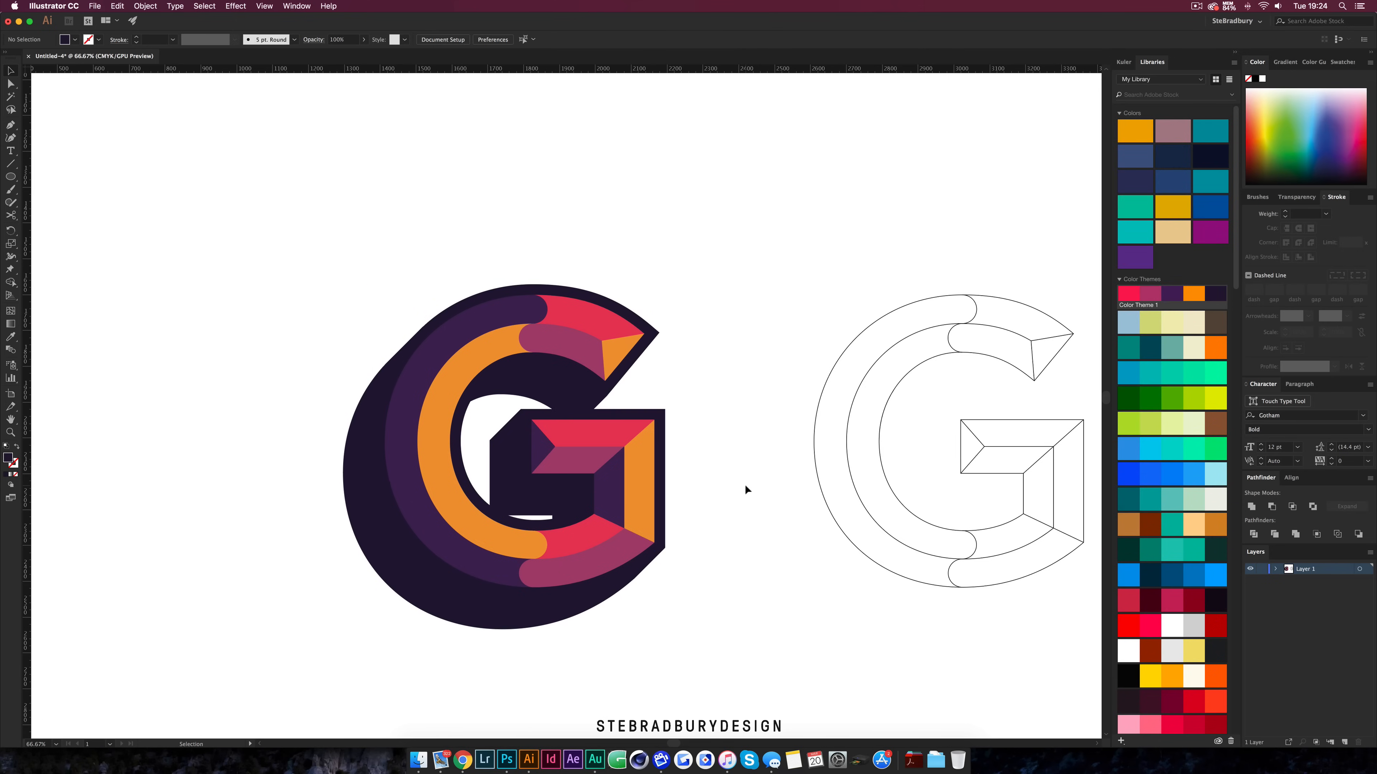
{"action": "scroll", "coordinate": [746, 489], "scroll_direction": "down", "scroll_amount": 2}
{"action": "scroll", "coordinate": [501, 478], "scroll_direction": "up", "scroll_amount": 1}
{"action": "scroll", "coordinate": [501, 478], "scroll_direction": "left", "scroll_amount": 2}
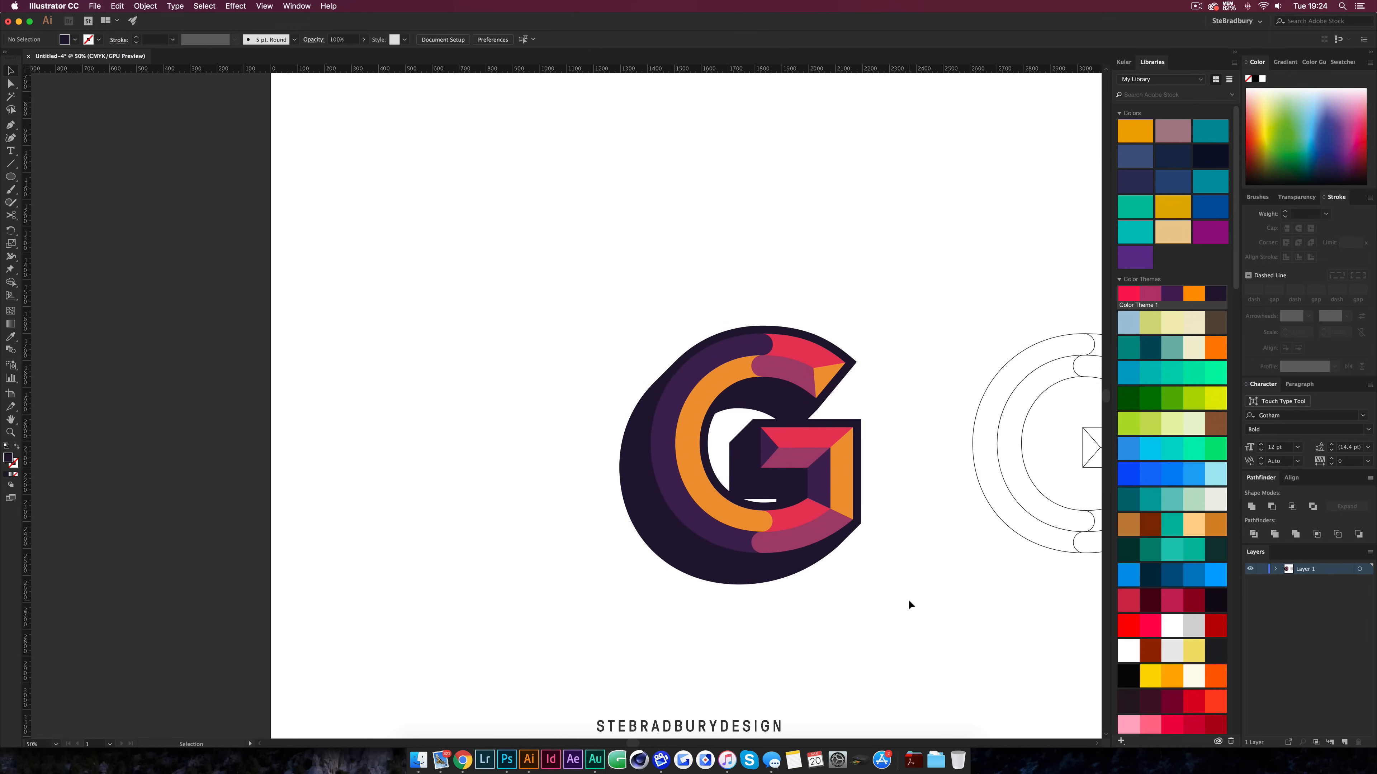